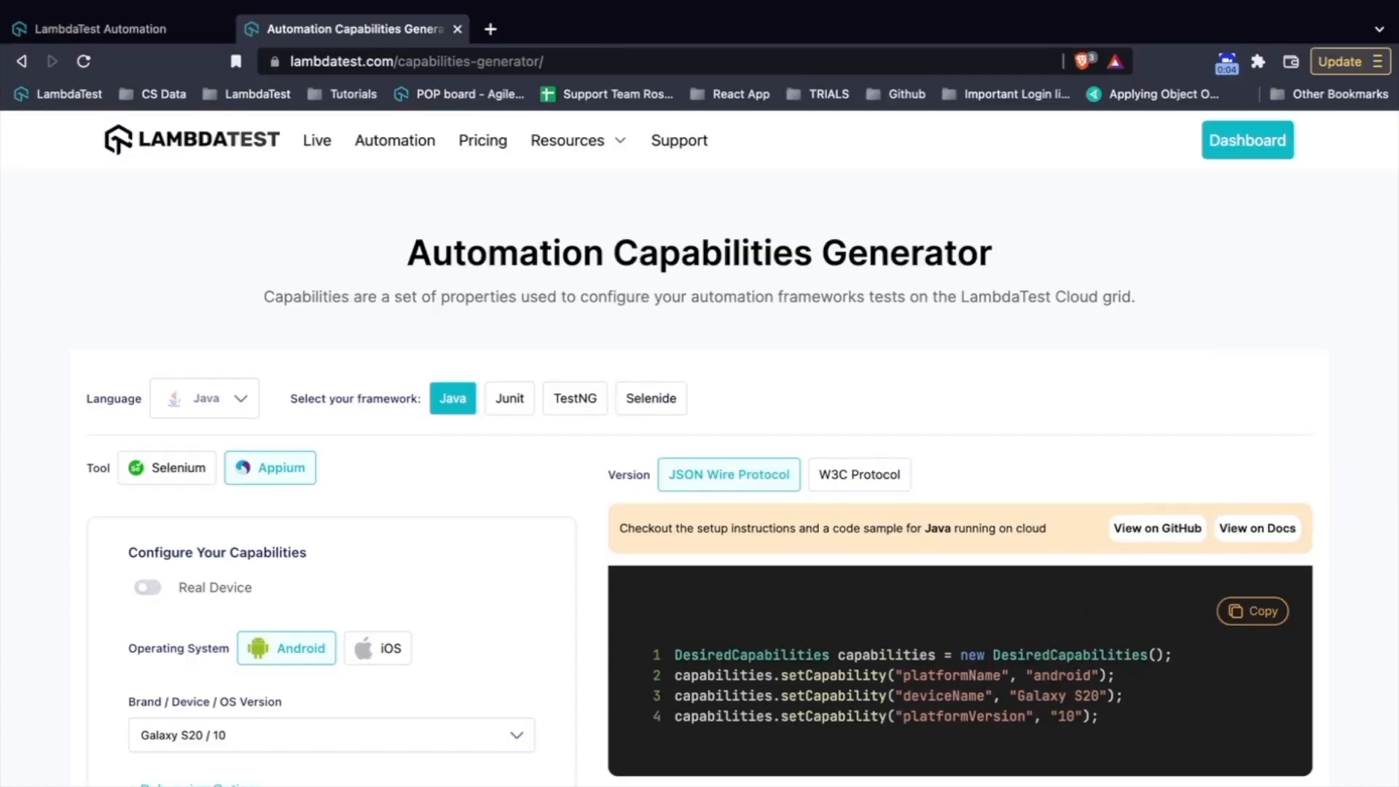
- Switch to the LambdaTest Automation dashboard showing the Demo build's five passed mobile sessions
click(121, 29)
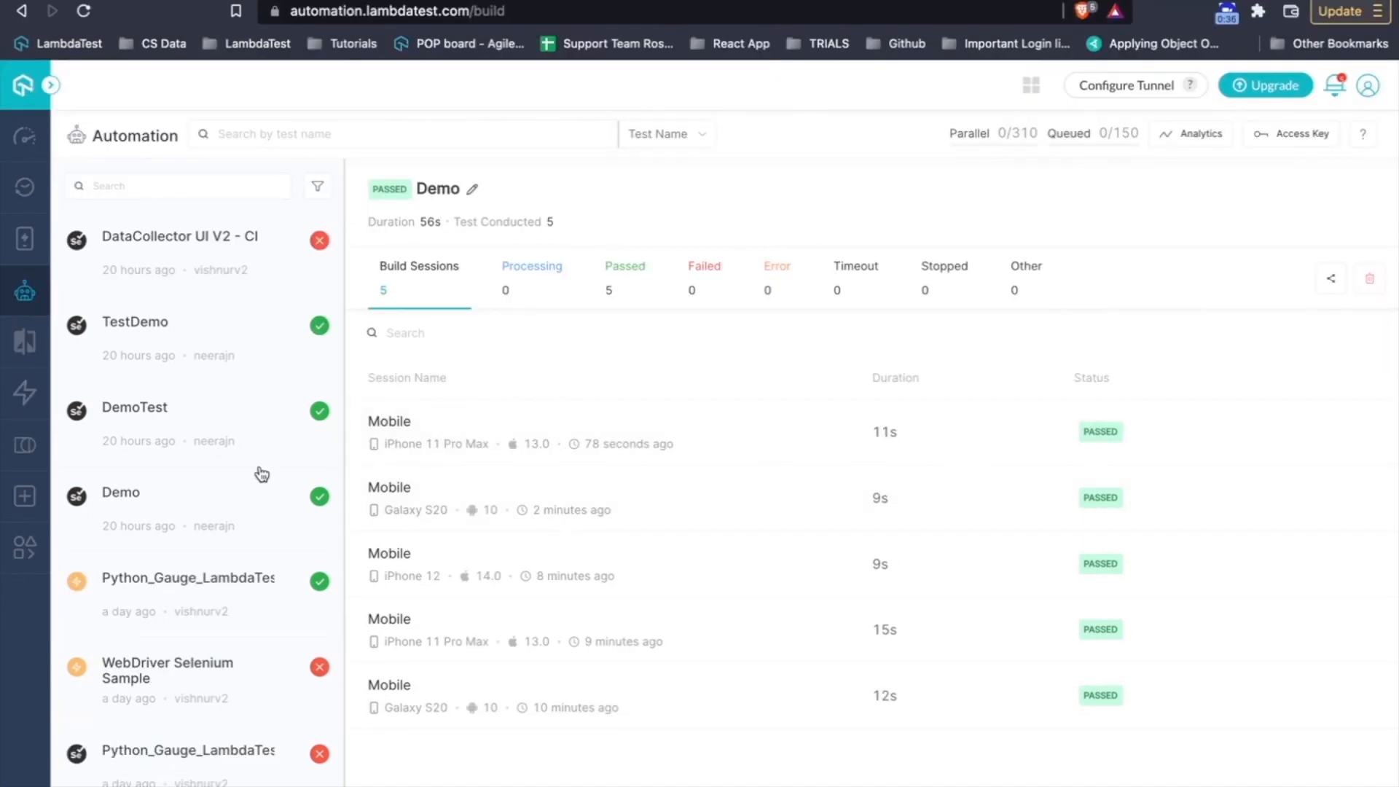
scroll(249, 531, down, 3)
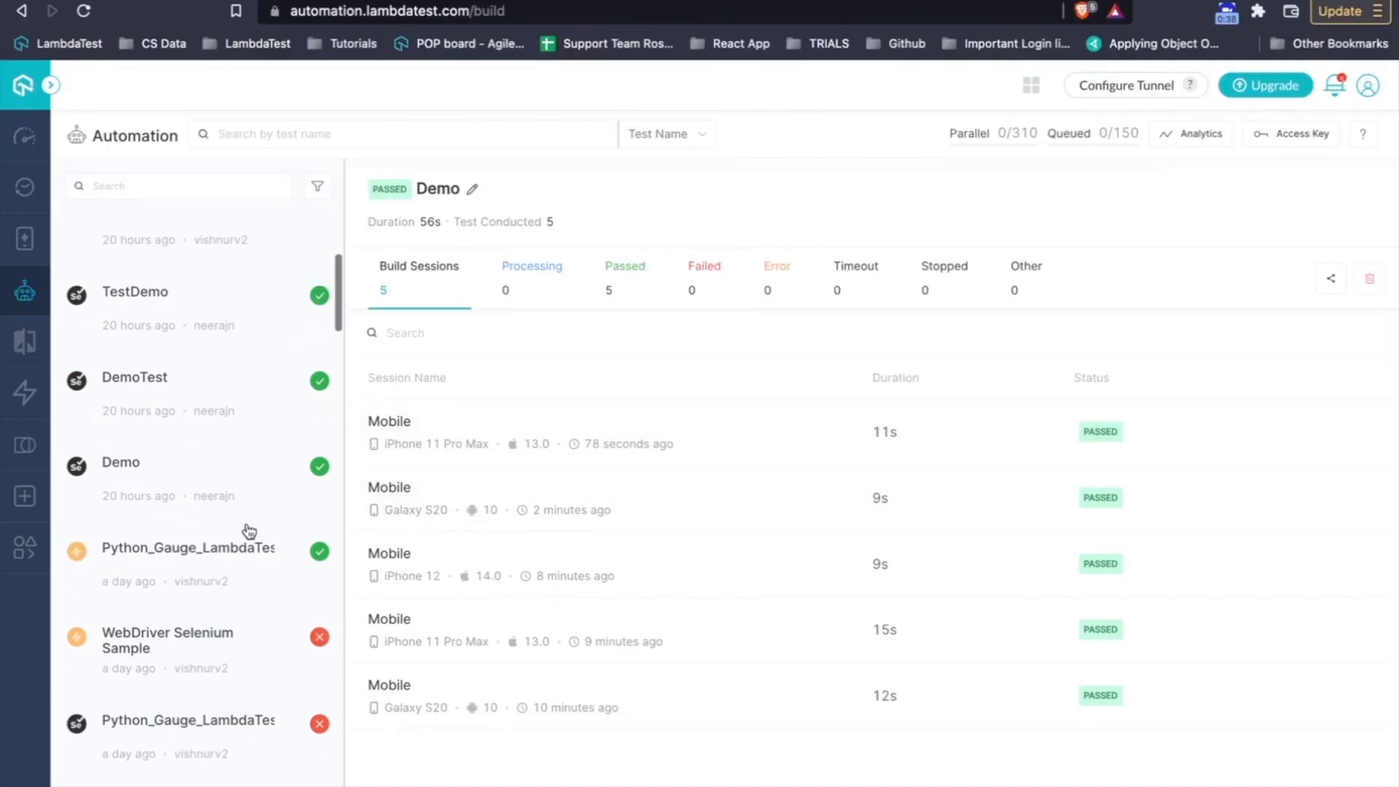
scroll(249, 532, down, 3)
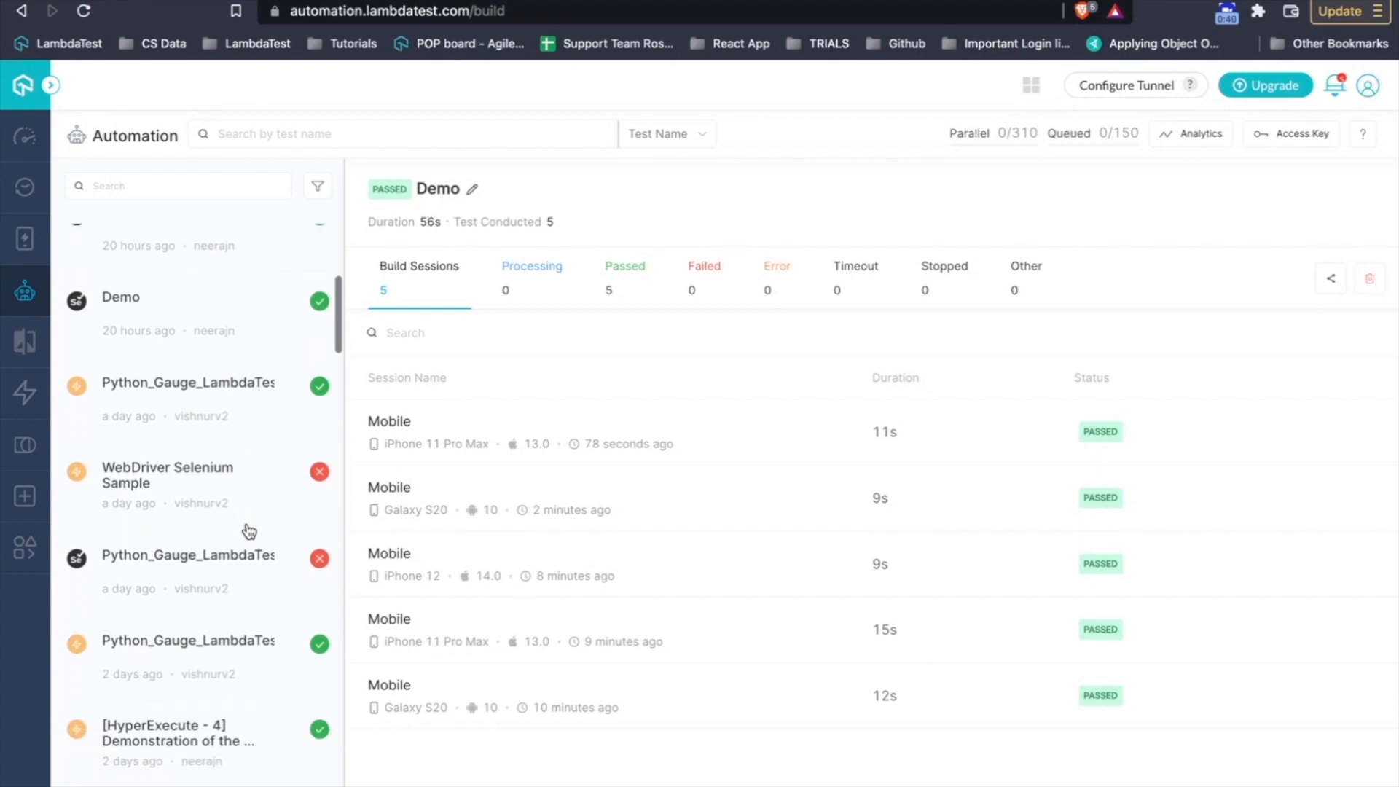
scroll(250, 528, down, 3)
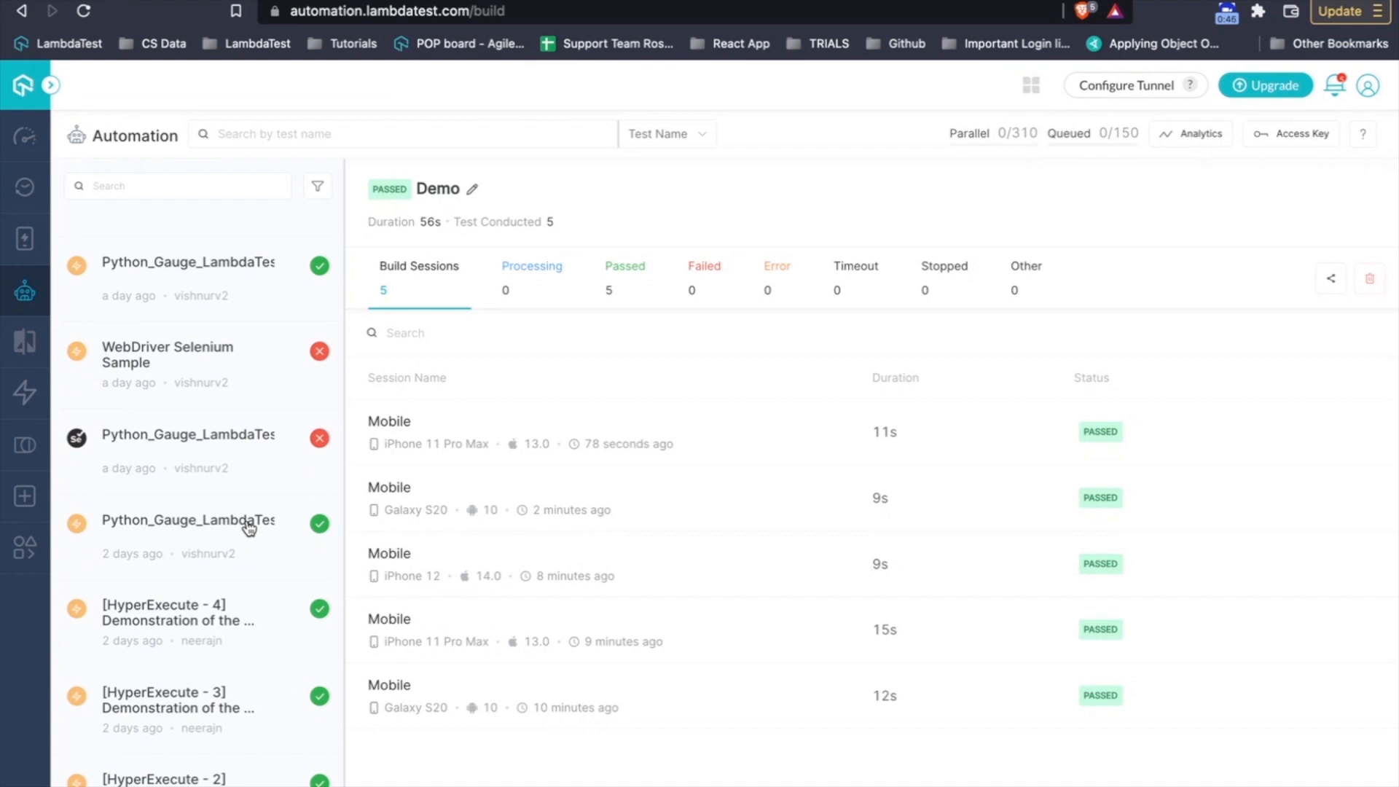
scroll(249, 528, up, 5)
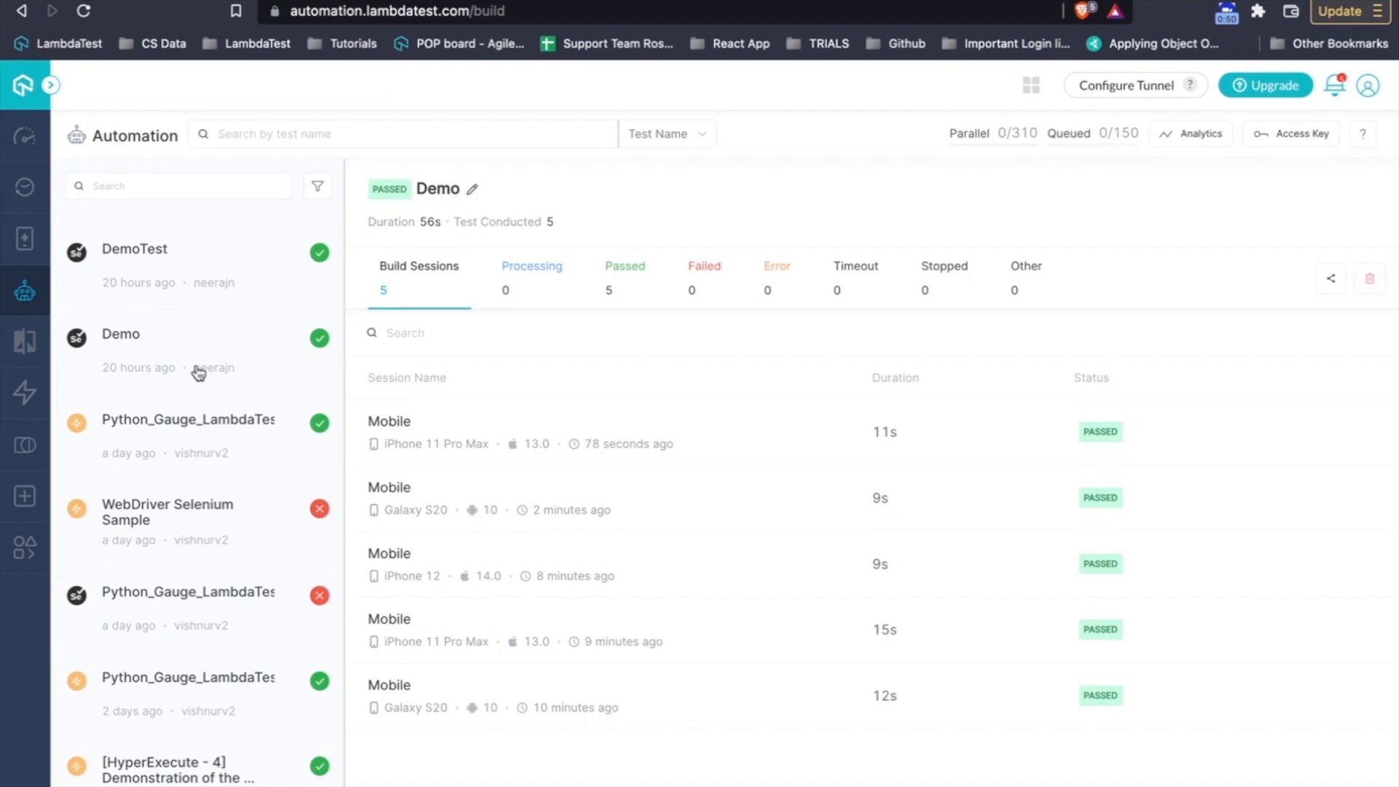
- Switch from the dashboard to IntelliJ IDEA with the demoMobile test class open
mouse_move(571, 429)
key(super+Tab)
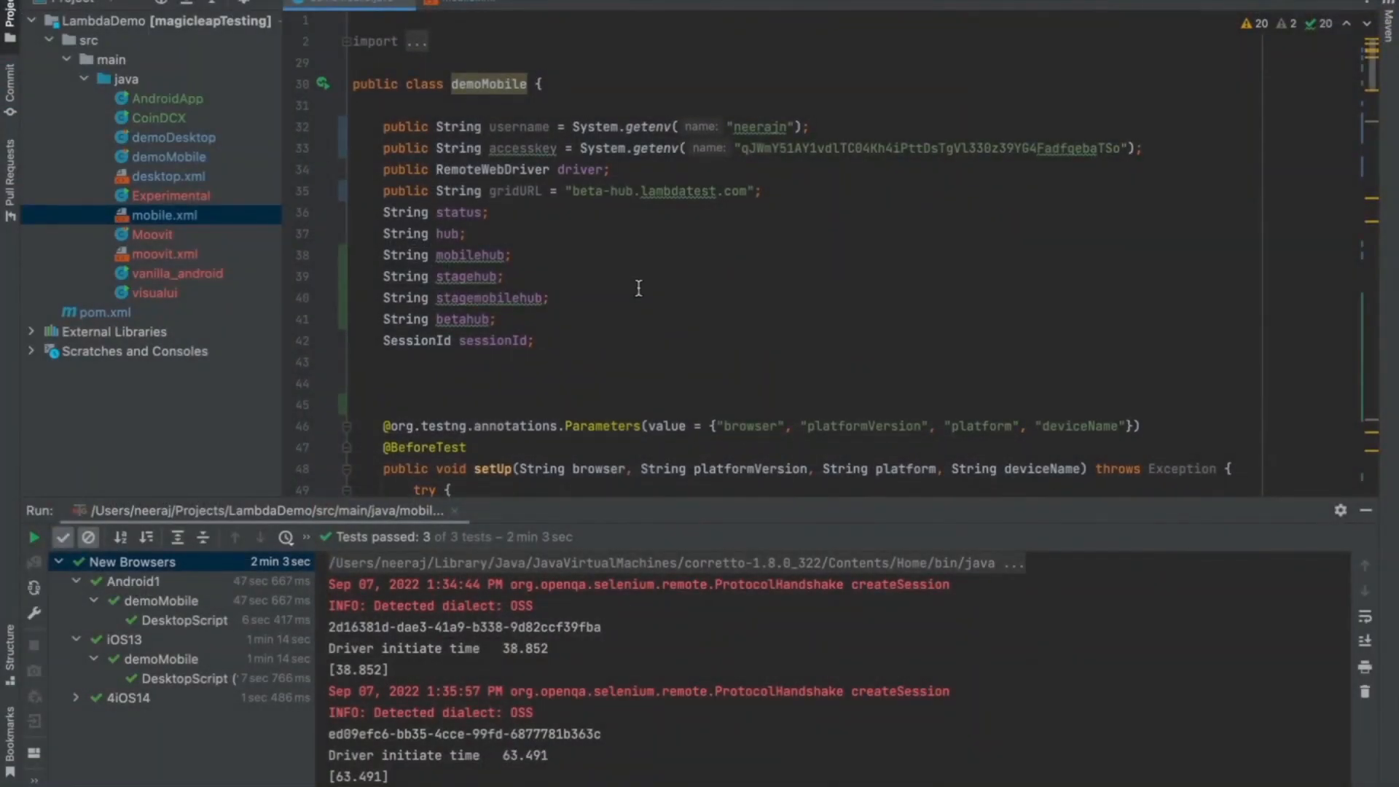
scroll(639, 286, down, 5)
scroll(639, 286, down, 5)
scroll(638, 286, down, 5)
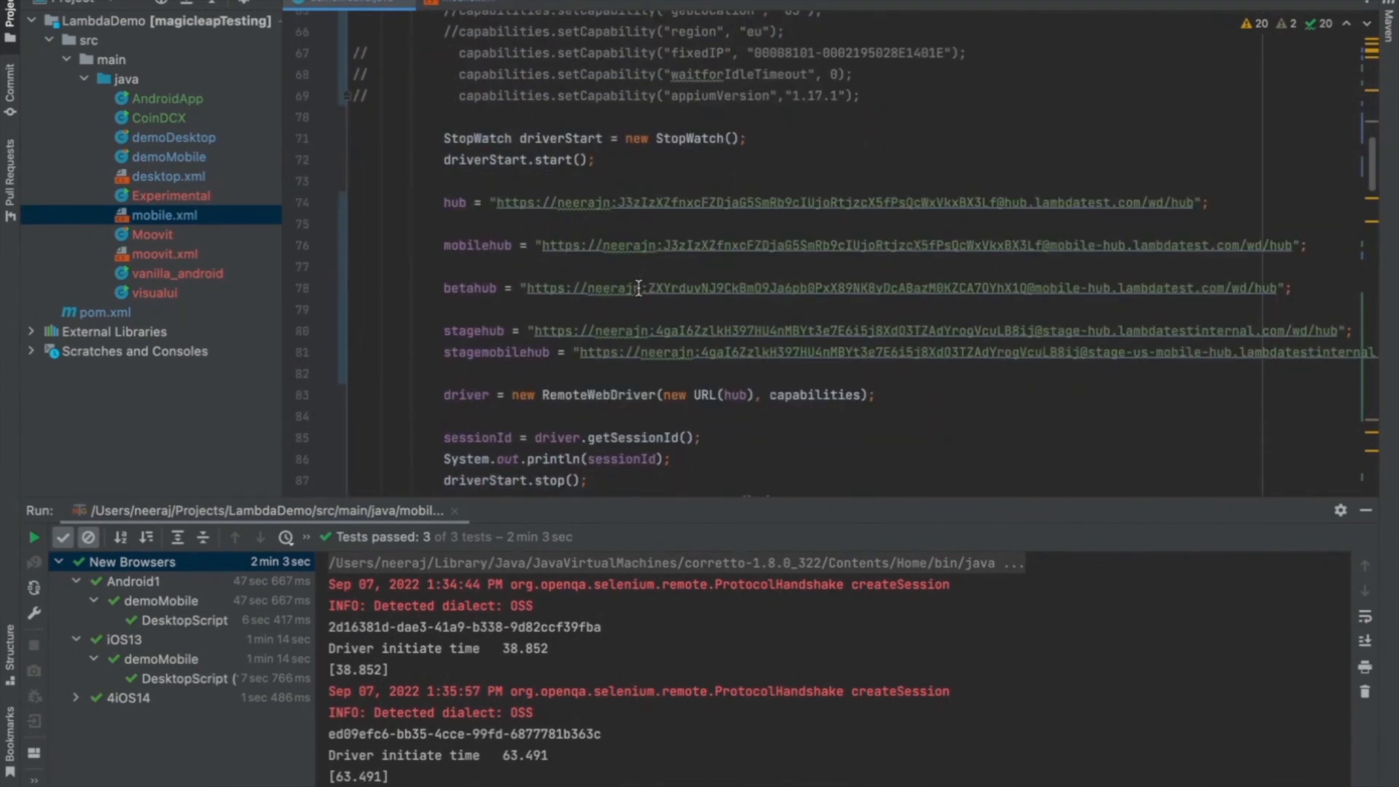
scroll(639, 286, down, 5)
scroll(638, 287, down, 6)
scroll(638, 286, up, 1)
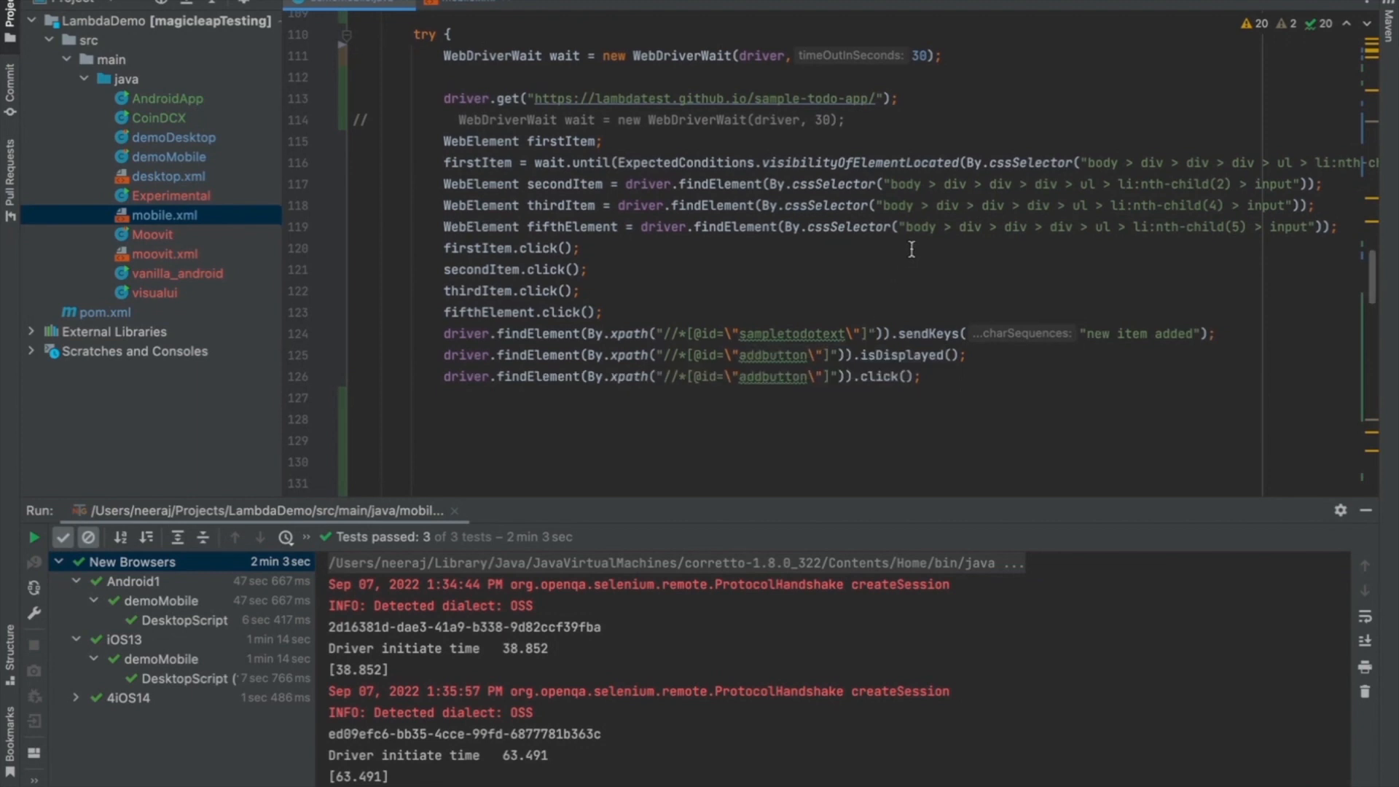
scroll(907, 257, up, 10)
scroll(907, 257, up, 10)
scroll(910, 250, up, 7)
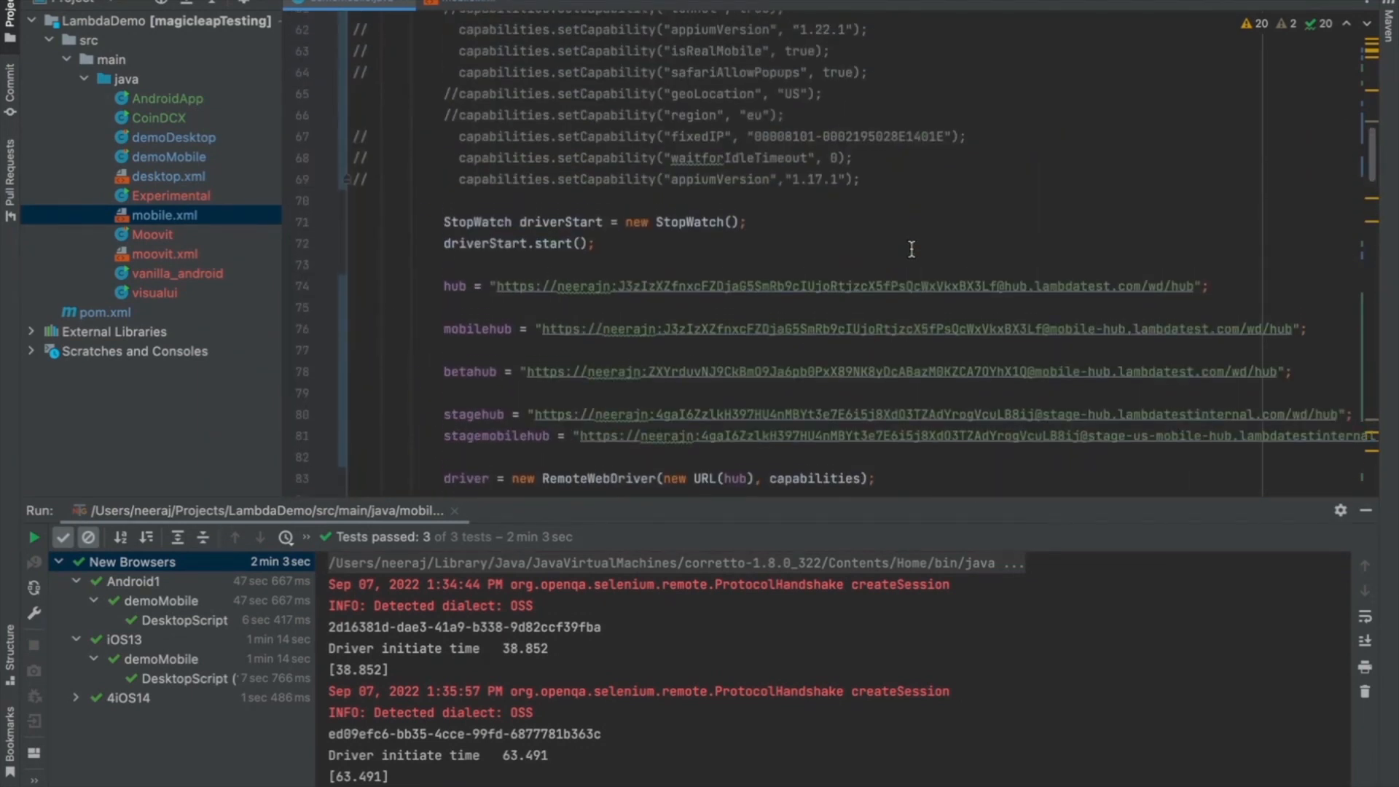
scroll(911, 249, up, 15)
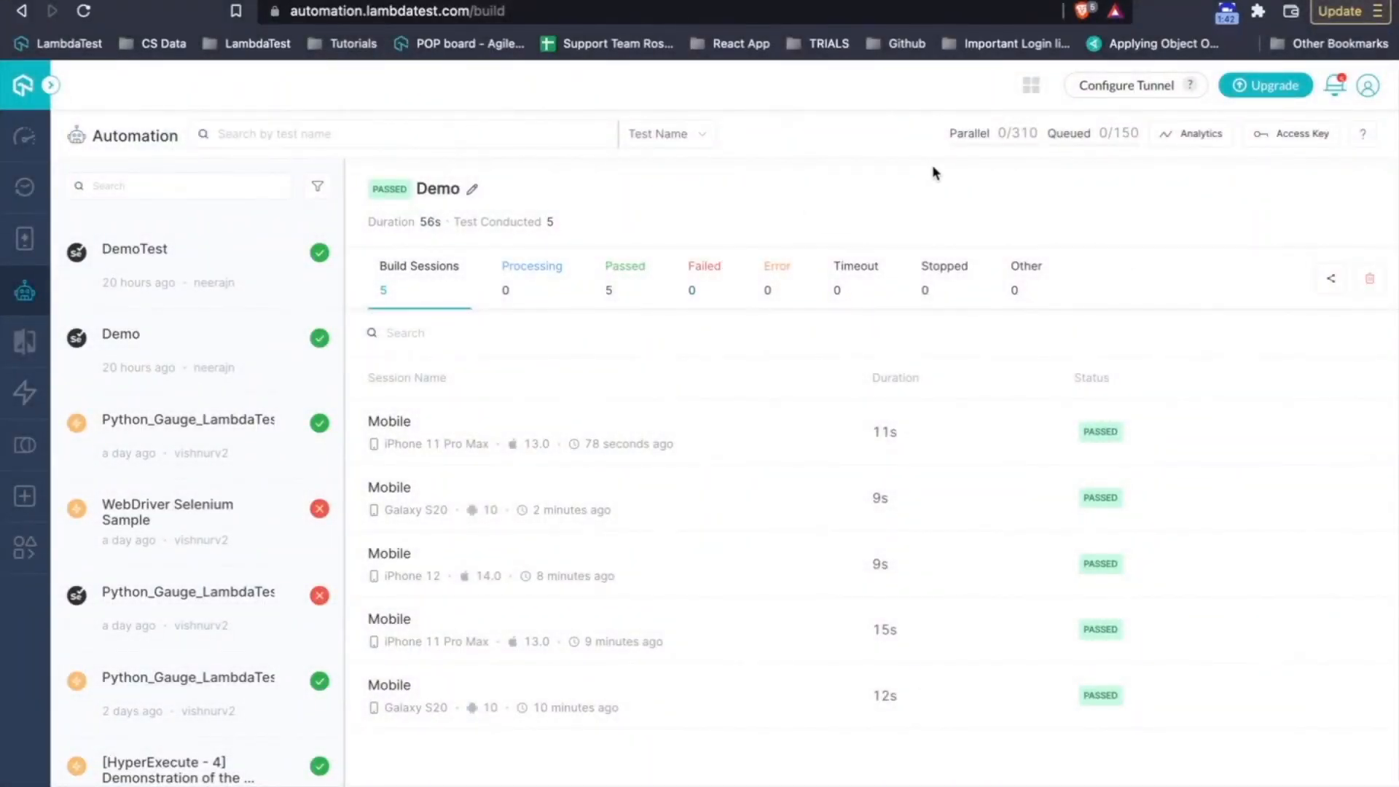
- View the Access Key details (hub, username, access key) and close them again
click(1296, 140)
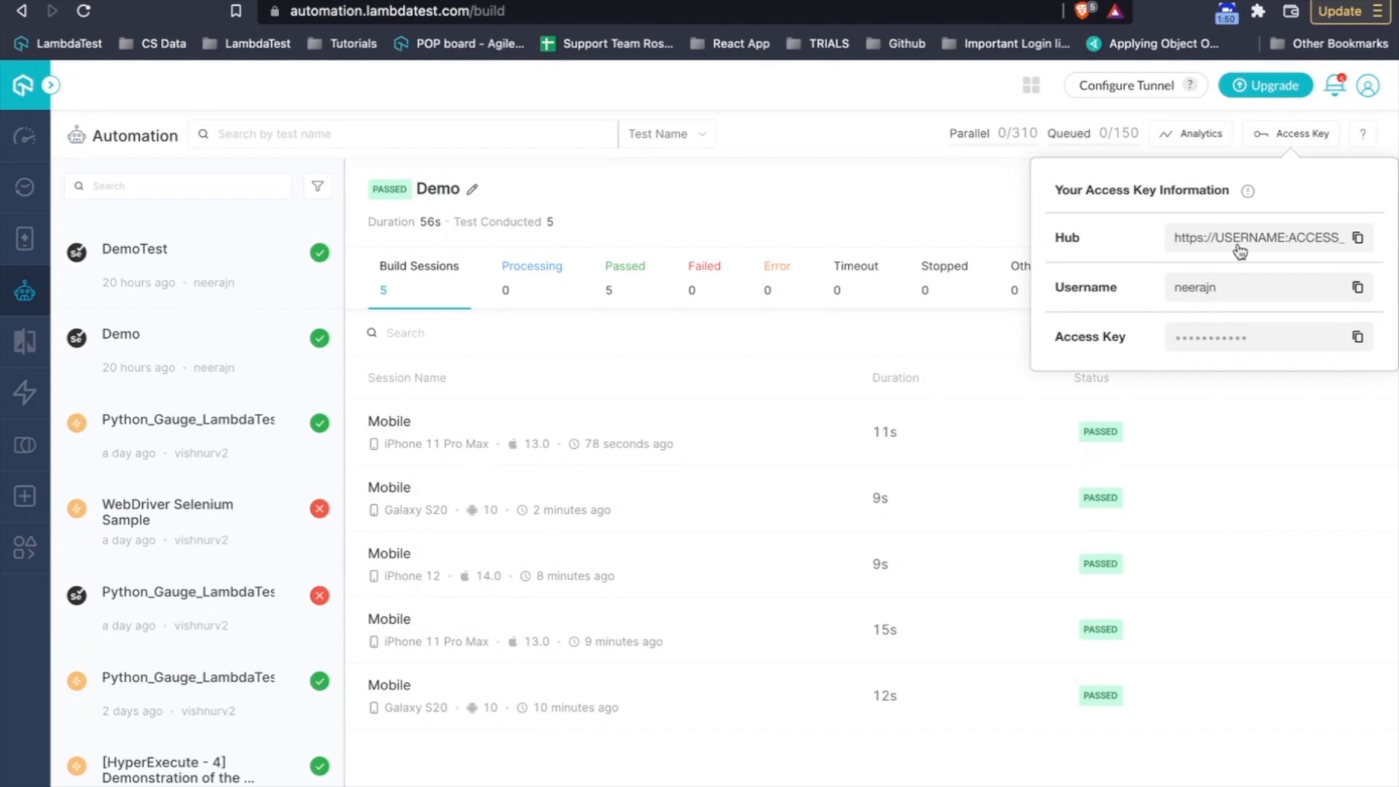
click(1296, 133)
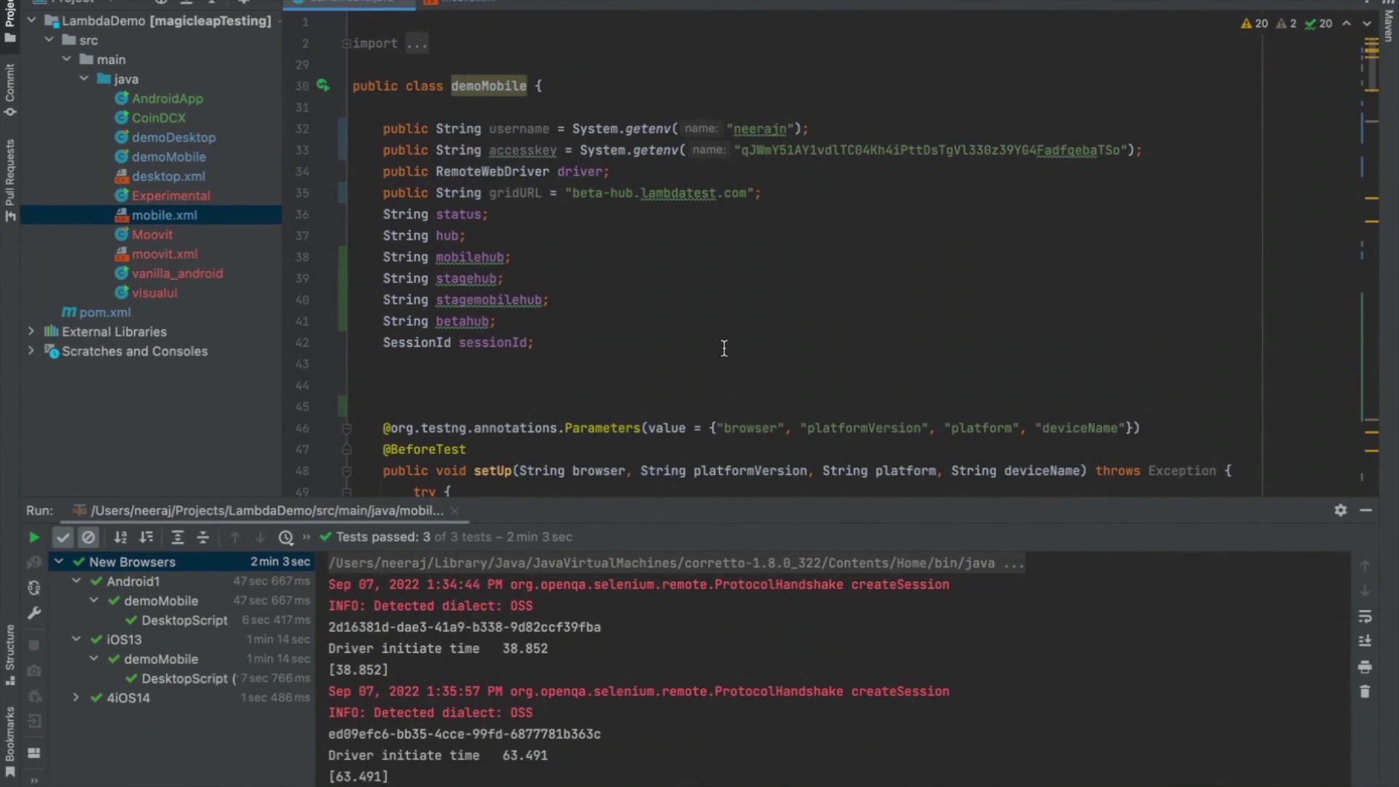
scroll(723, 348, down, 3)
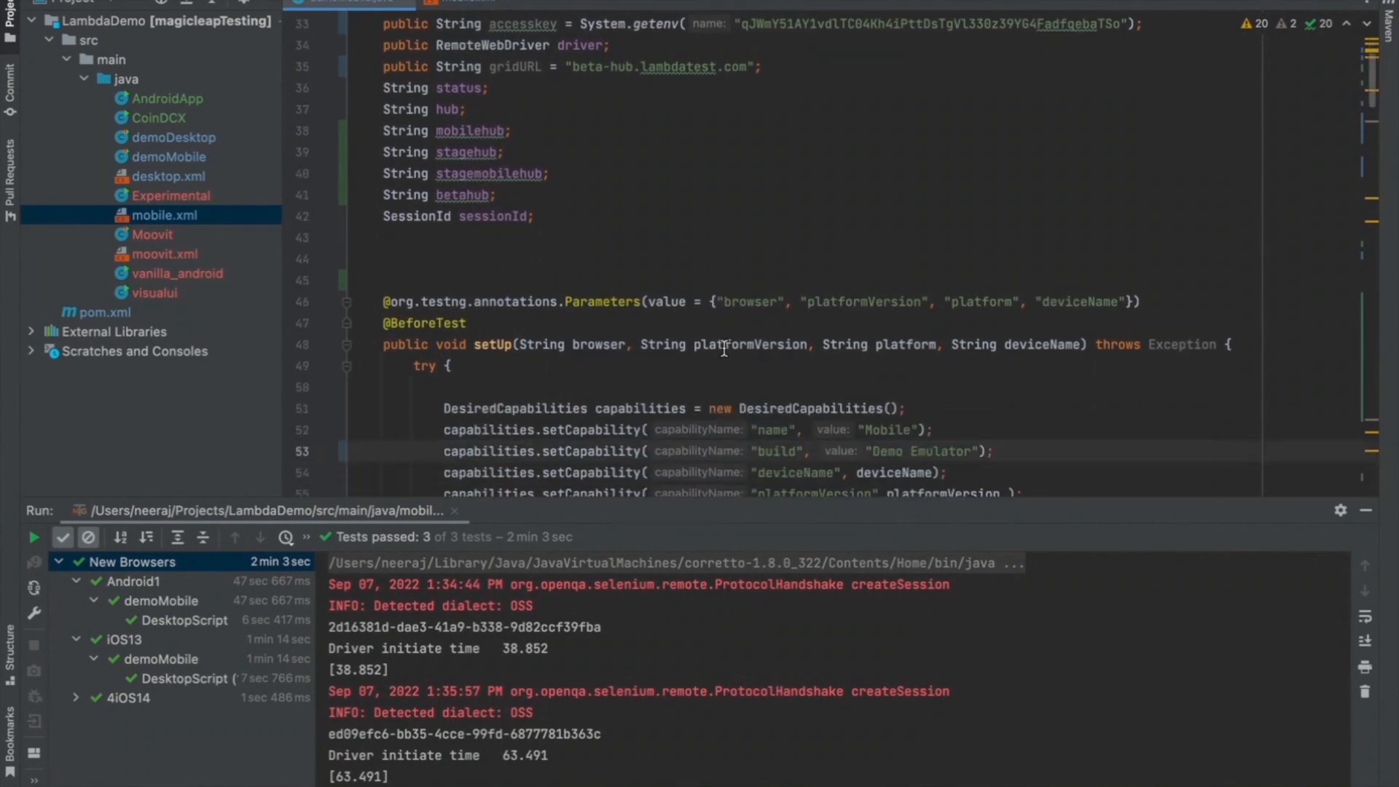
- Review the build name capability on line 53 of setUp, then return to the automation dashboard
click(971, 437)
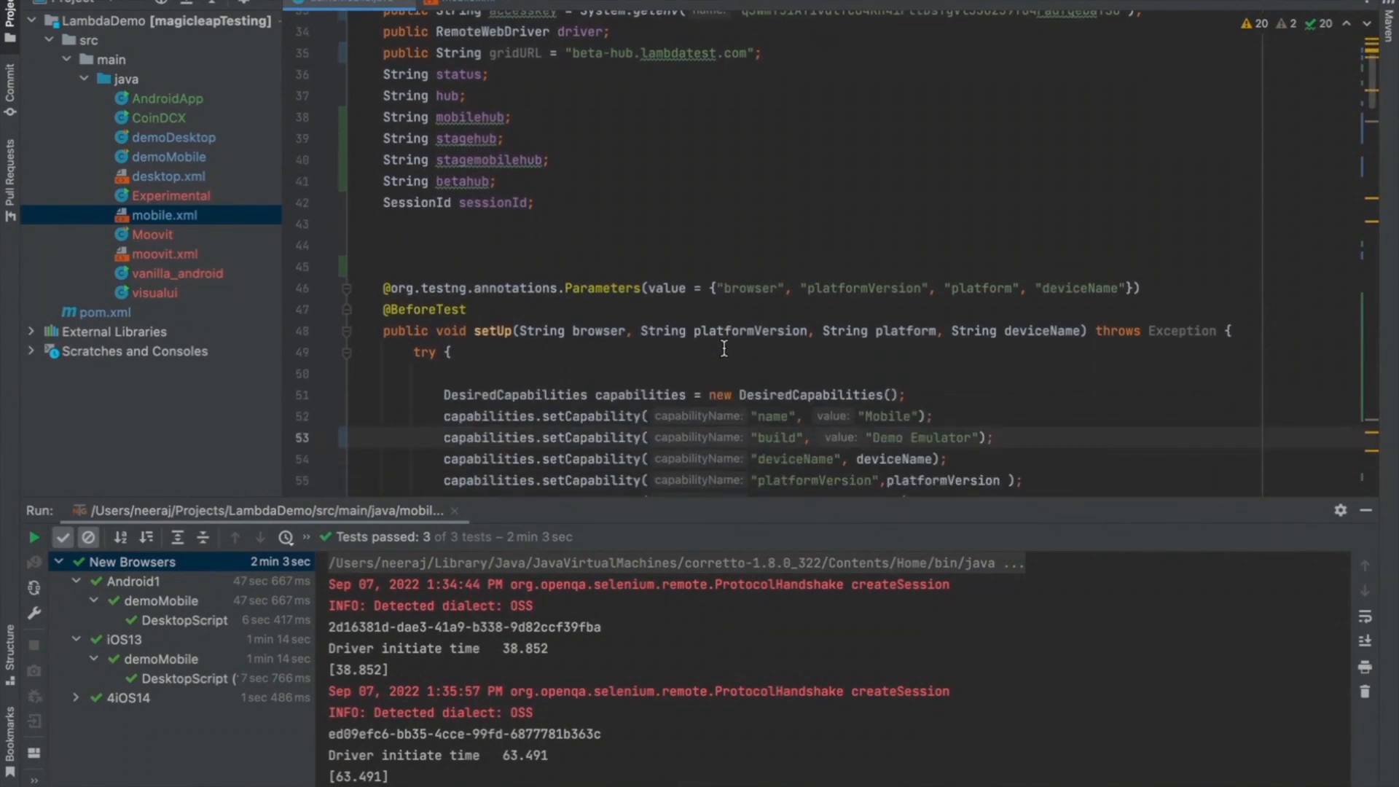
scroll(724, 348, down, 3)
scroll(724, 349, down, 2)
scroll(724, 348, down, 2)
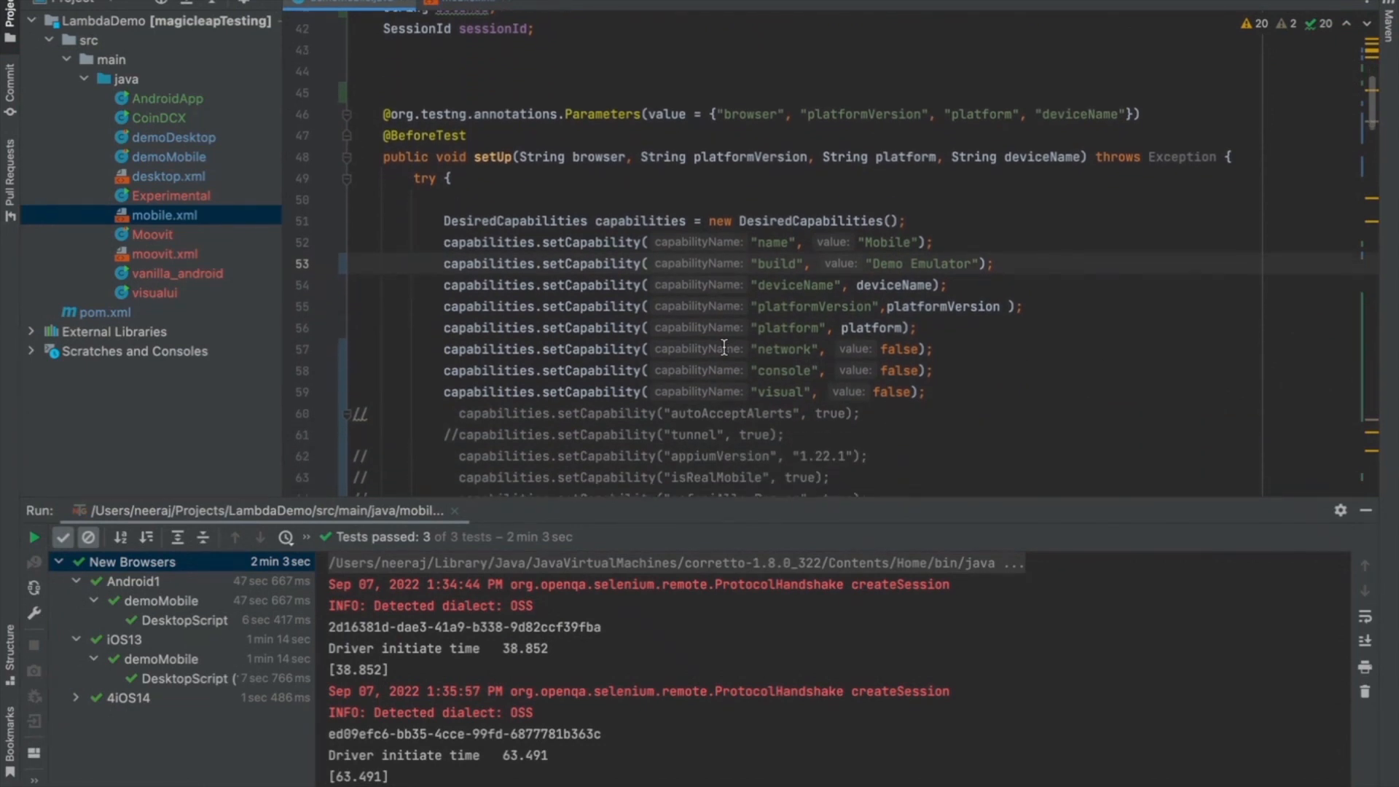
scroll(723, 348, down, 2)
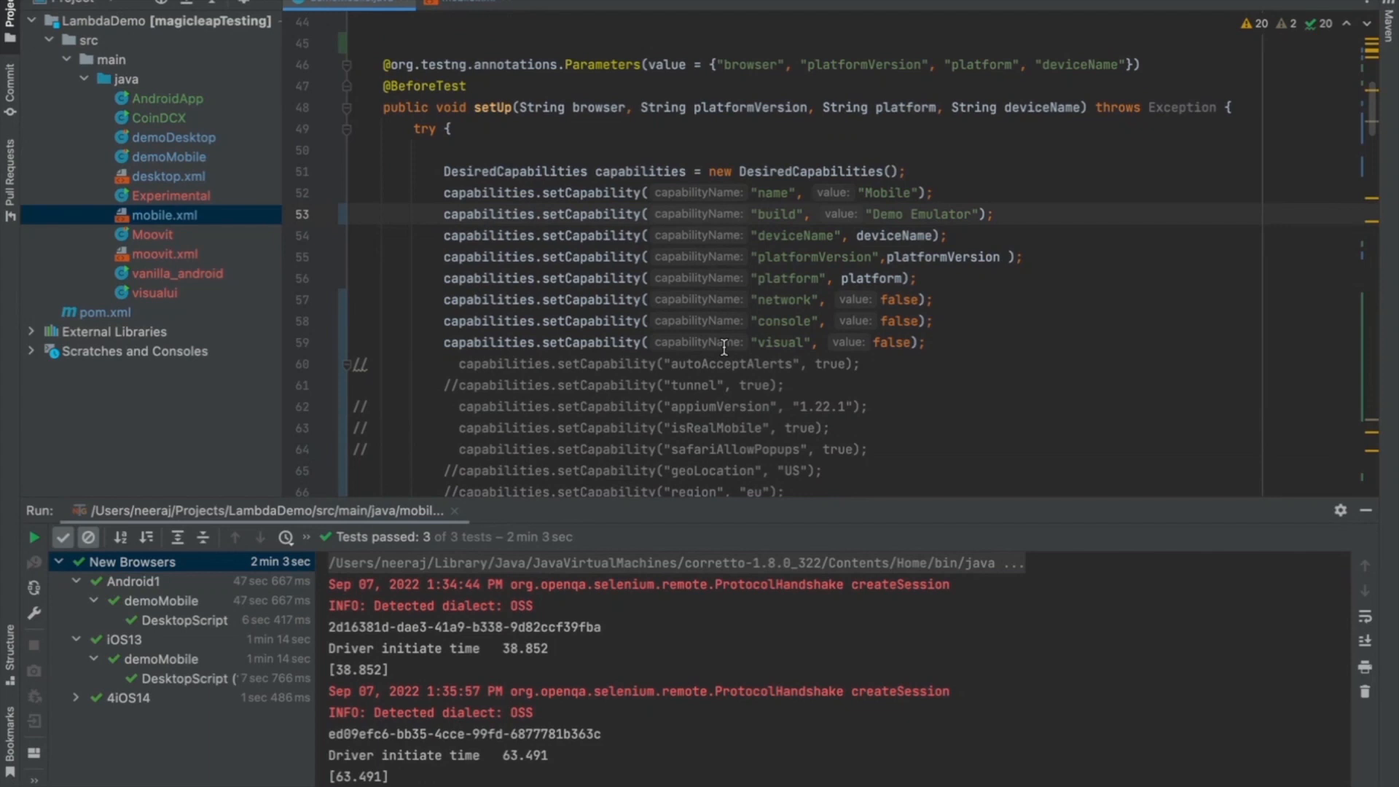
scroll(755, 346, down, 2)
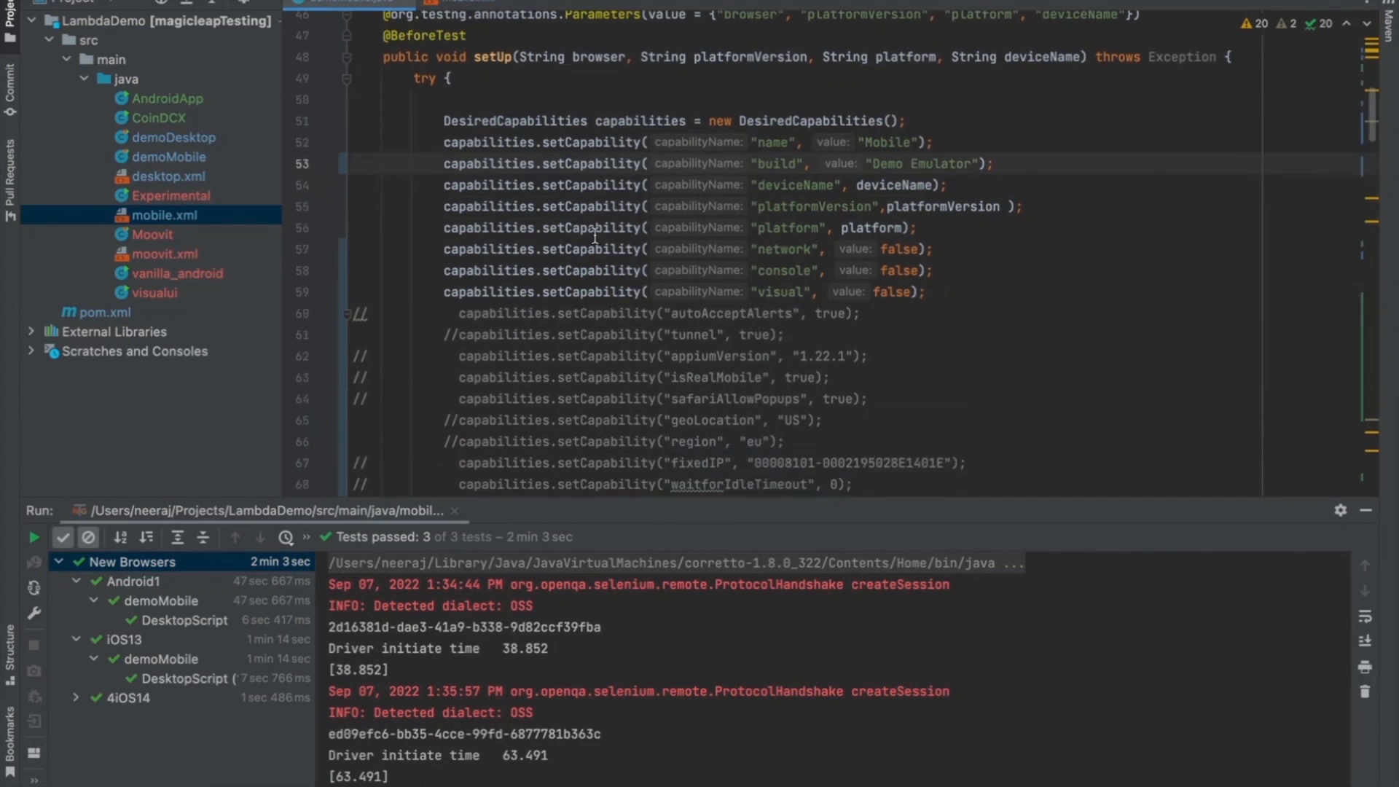
mouse_move(492, 249)
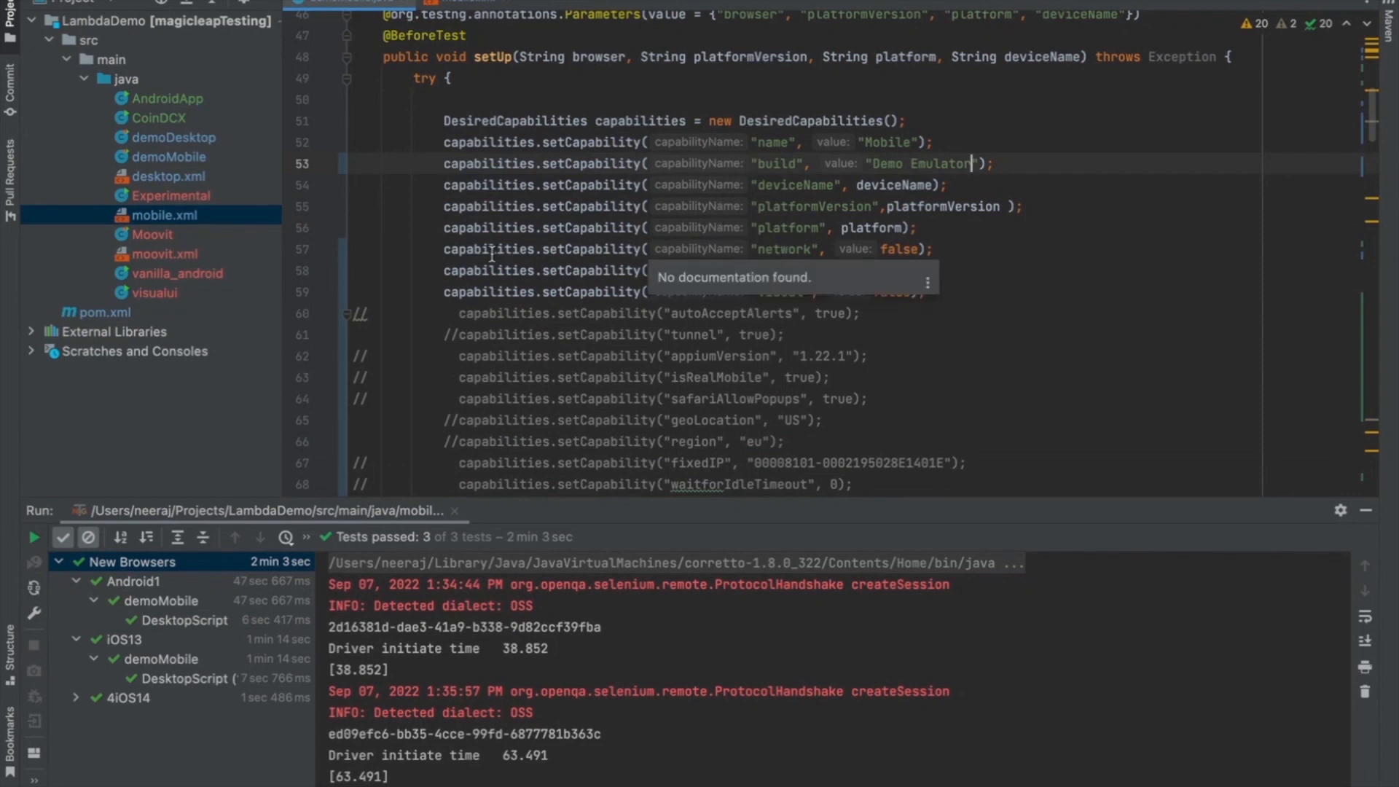
key(super+Tab)
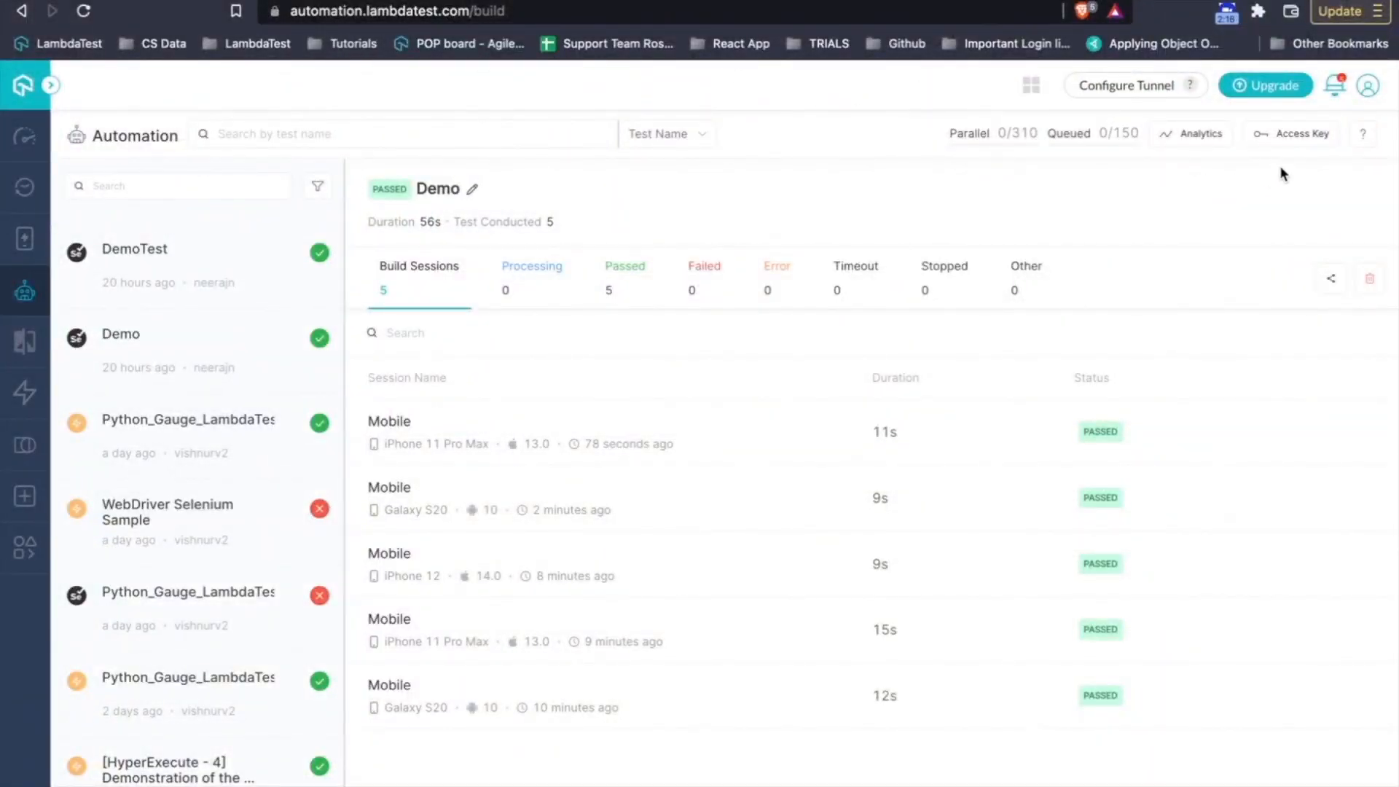
- Open the dashboard's help center resources leading to the Capabilities Generator
click(1366, 140)
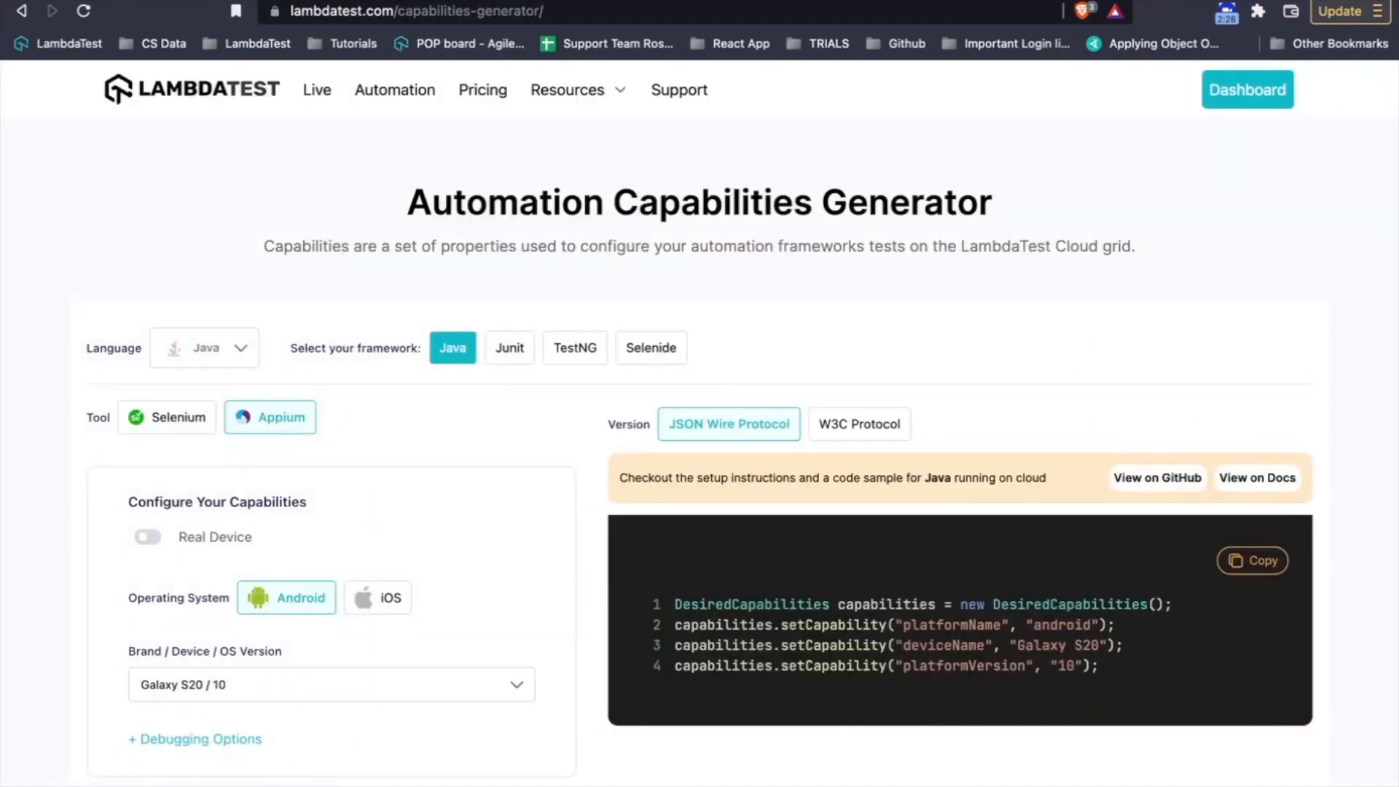
scroll(397, 411, down, 3)
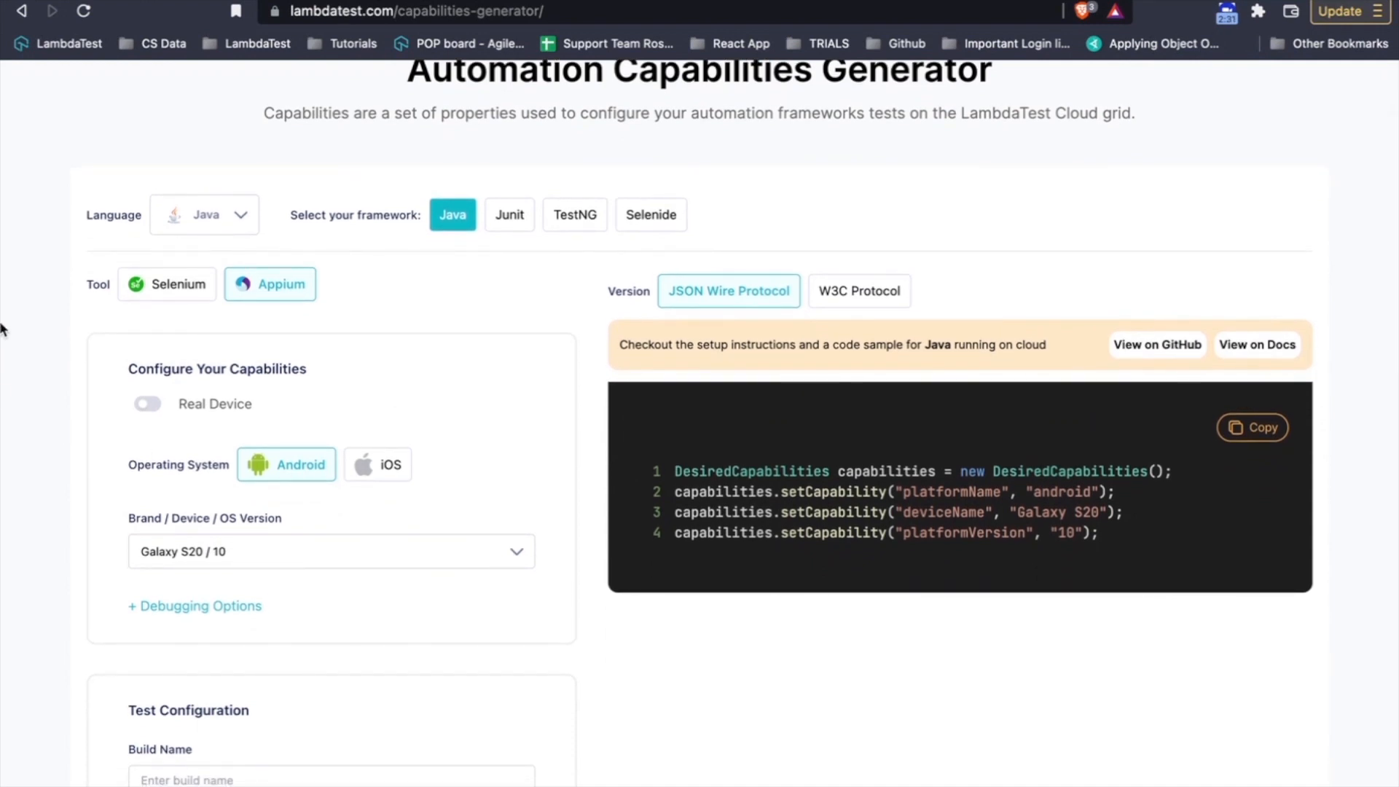
- Generate Java Appium capabilities for an Android Galaxy S10 on version 10
click(243, 216)
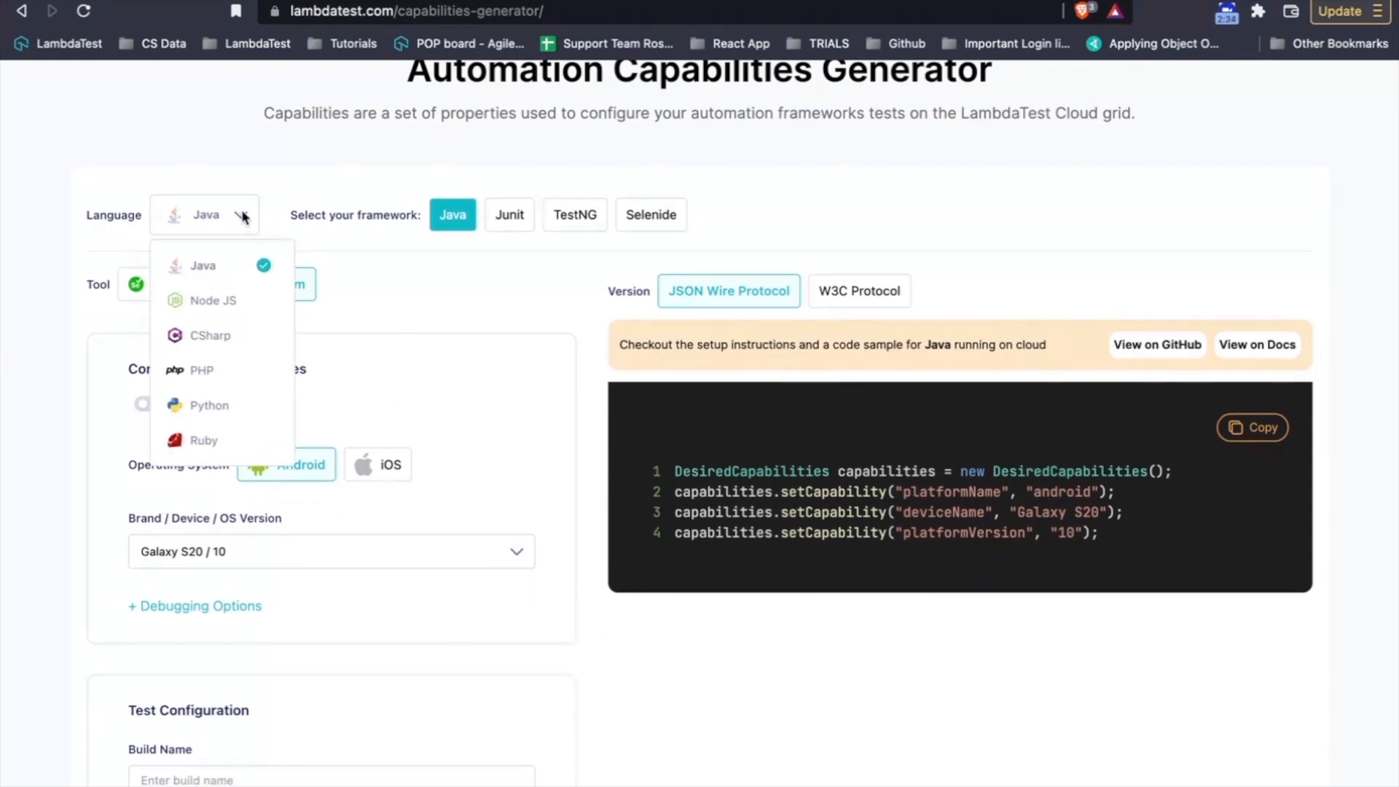
click(405, 302)
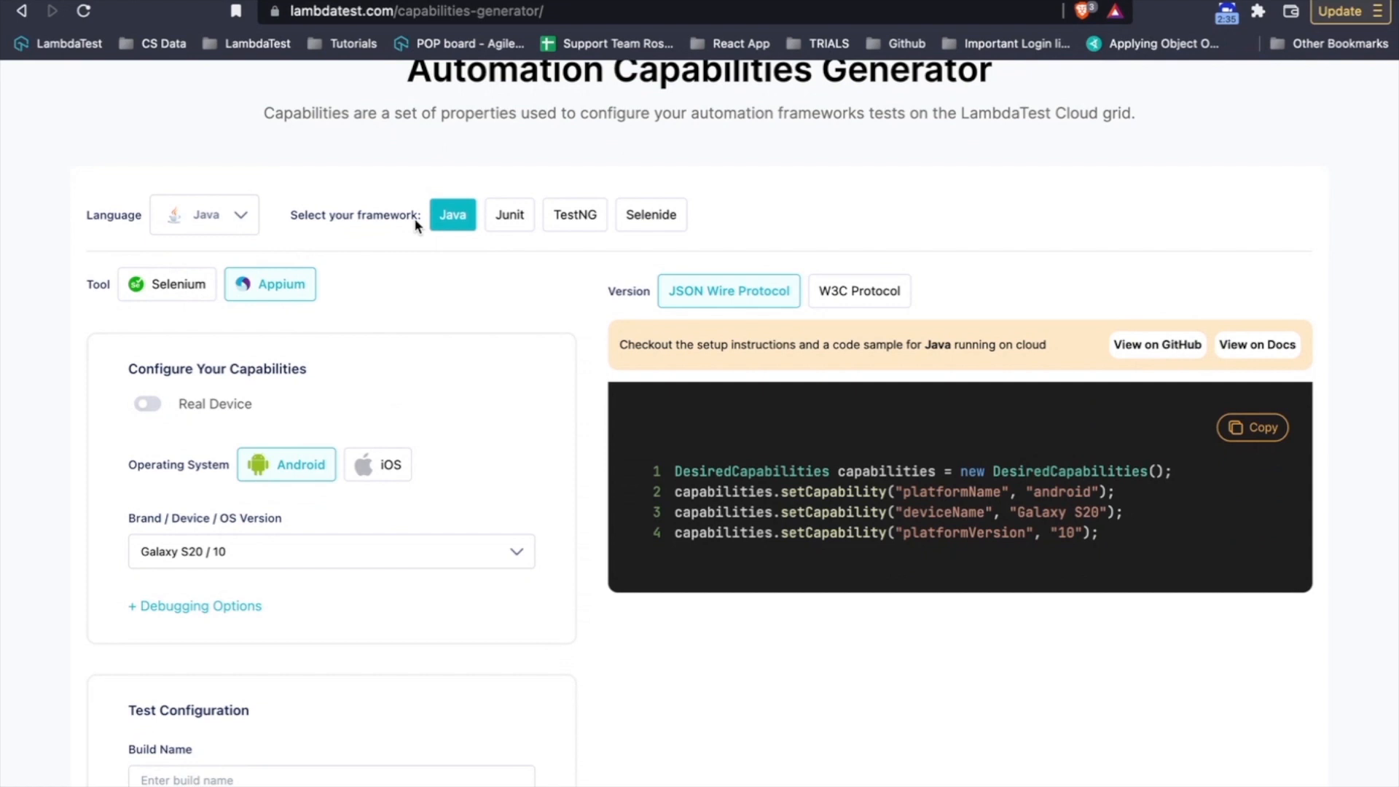
scroll(498, 274, down, 2)
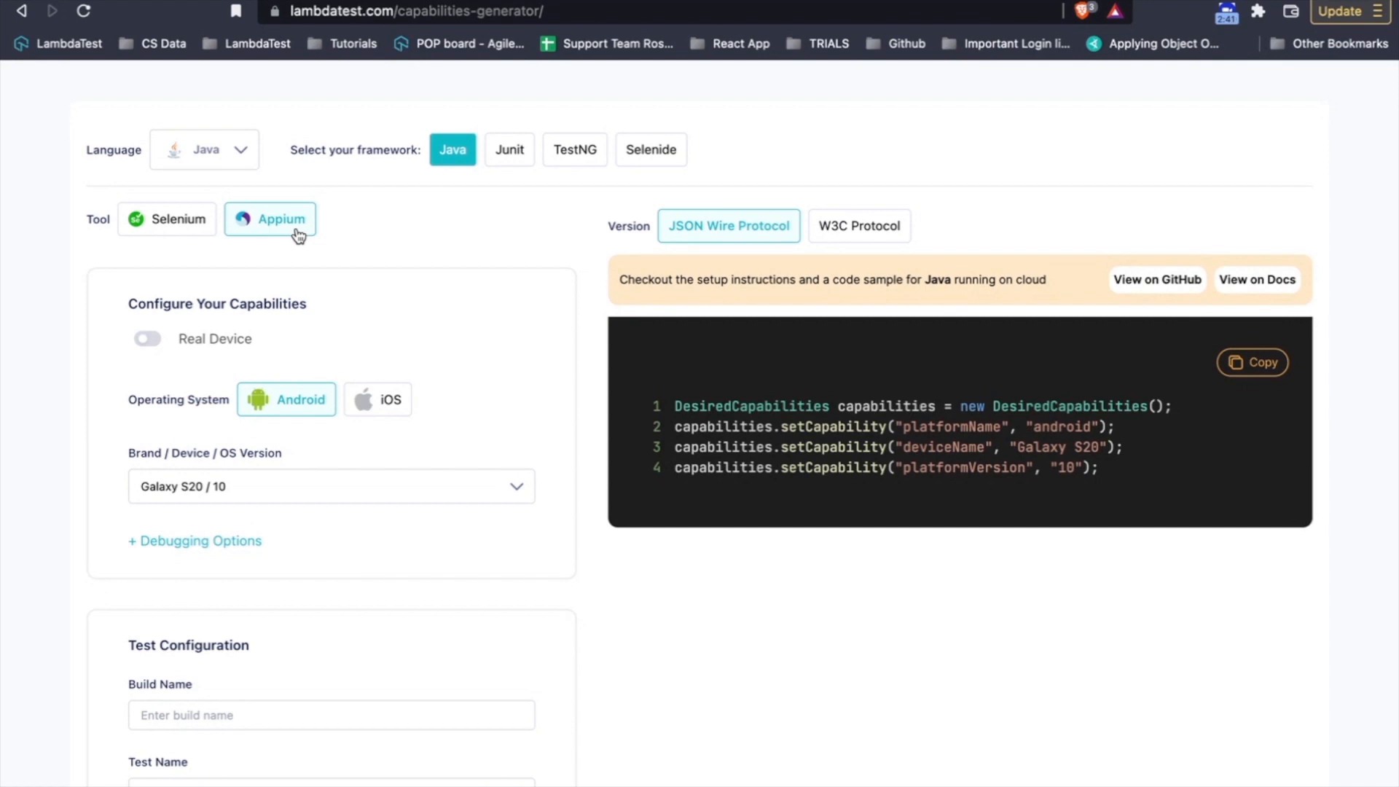
scroll(438, 309, down, 1)
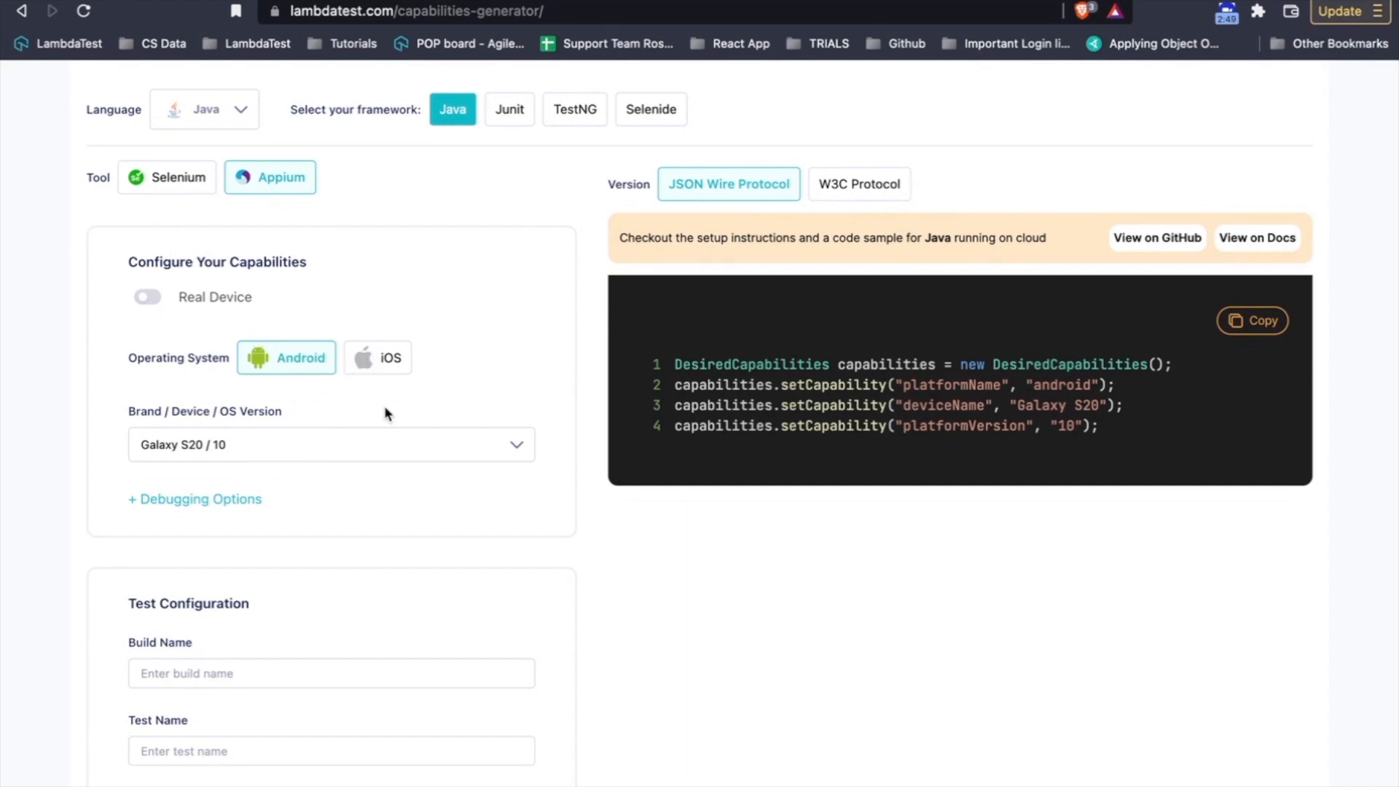
click(391, 444)
scroll(175, 591, down, 3)
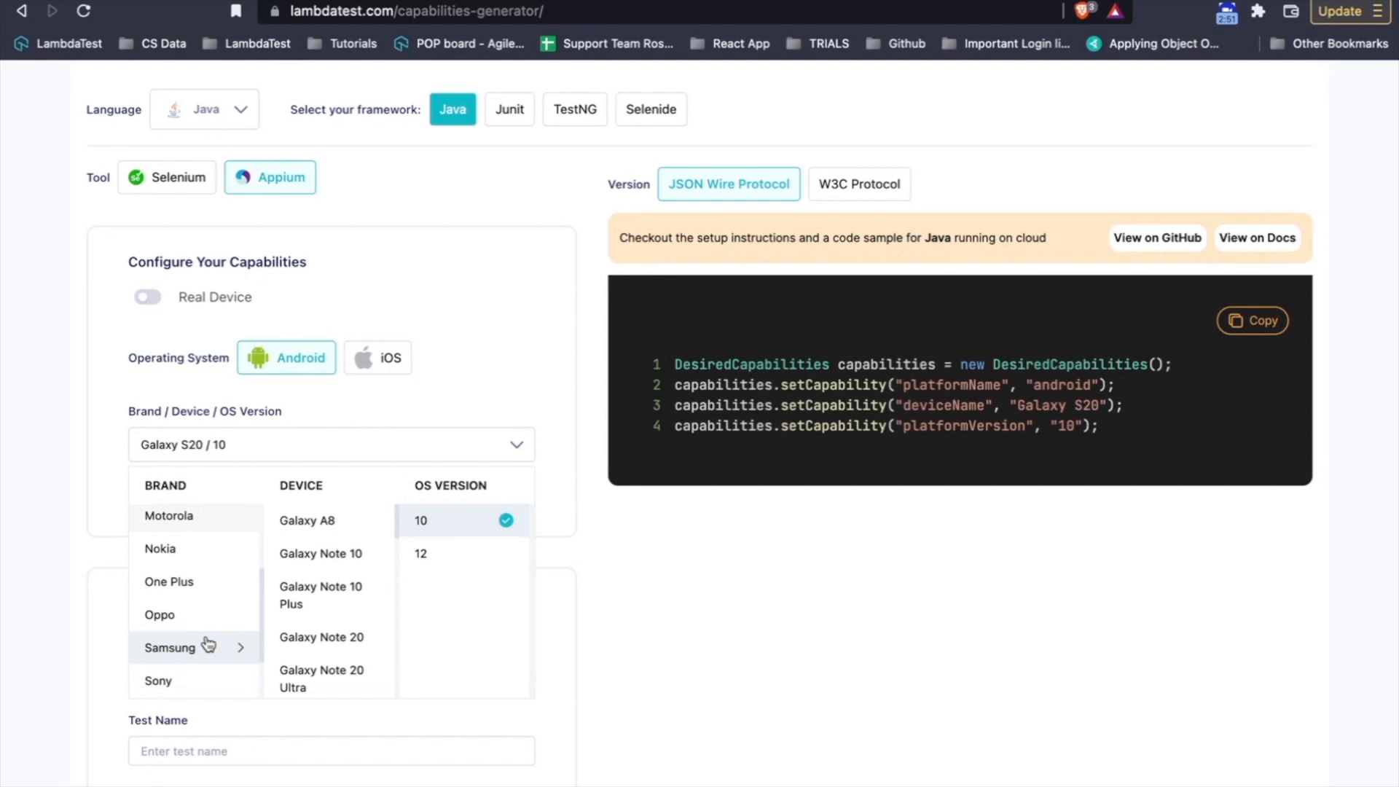
scroll(208, 645, down, 1)
scroll(290, 652, down, 2)
scroll(295, 645, down, 2)
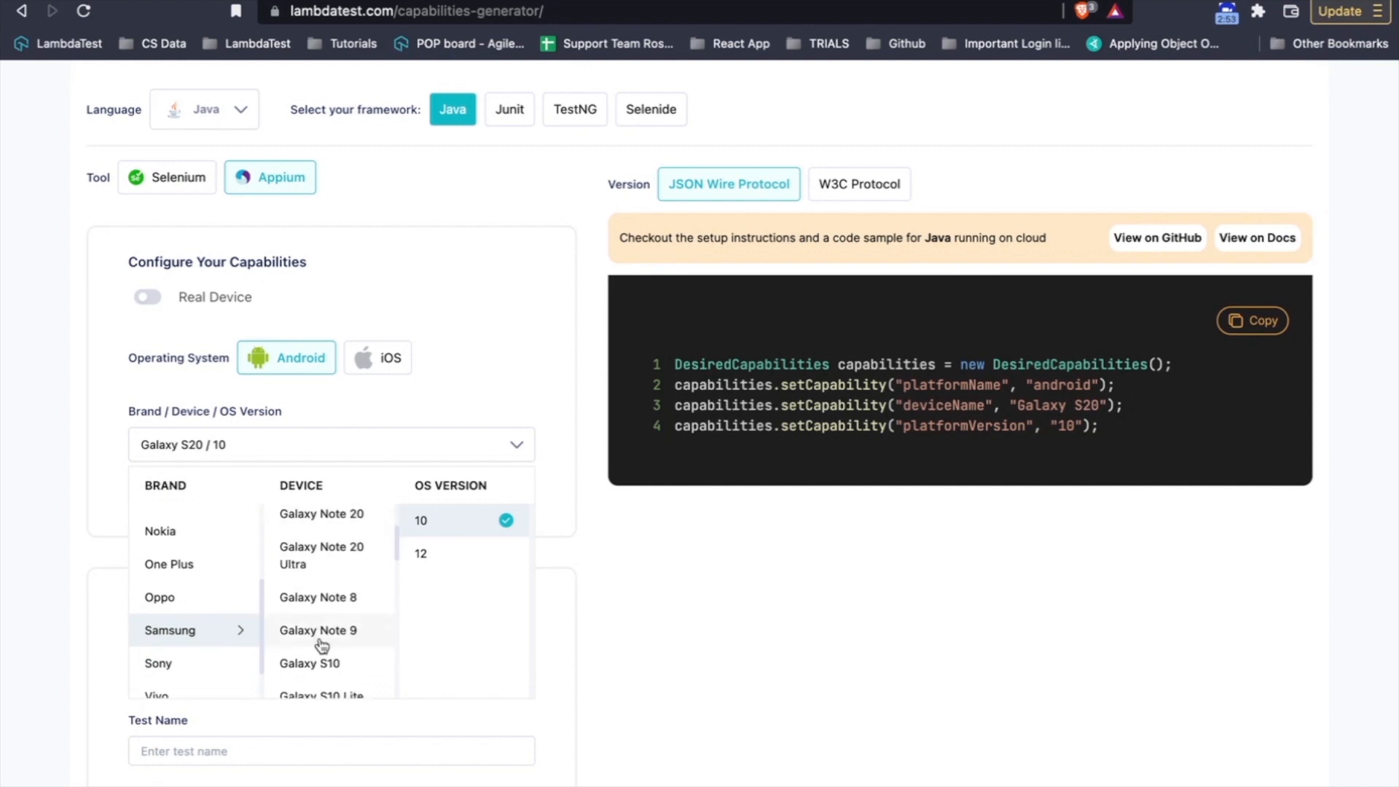
scroll(307, 646, down, 2)
scroll(318, 646, down, 1)
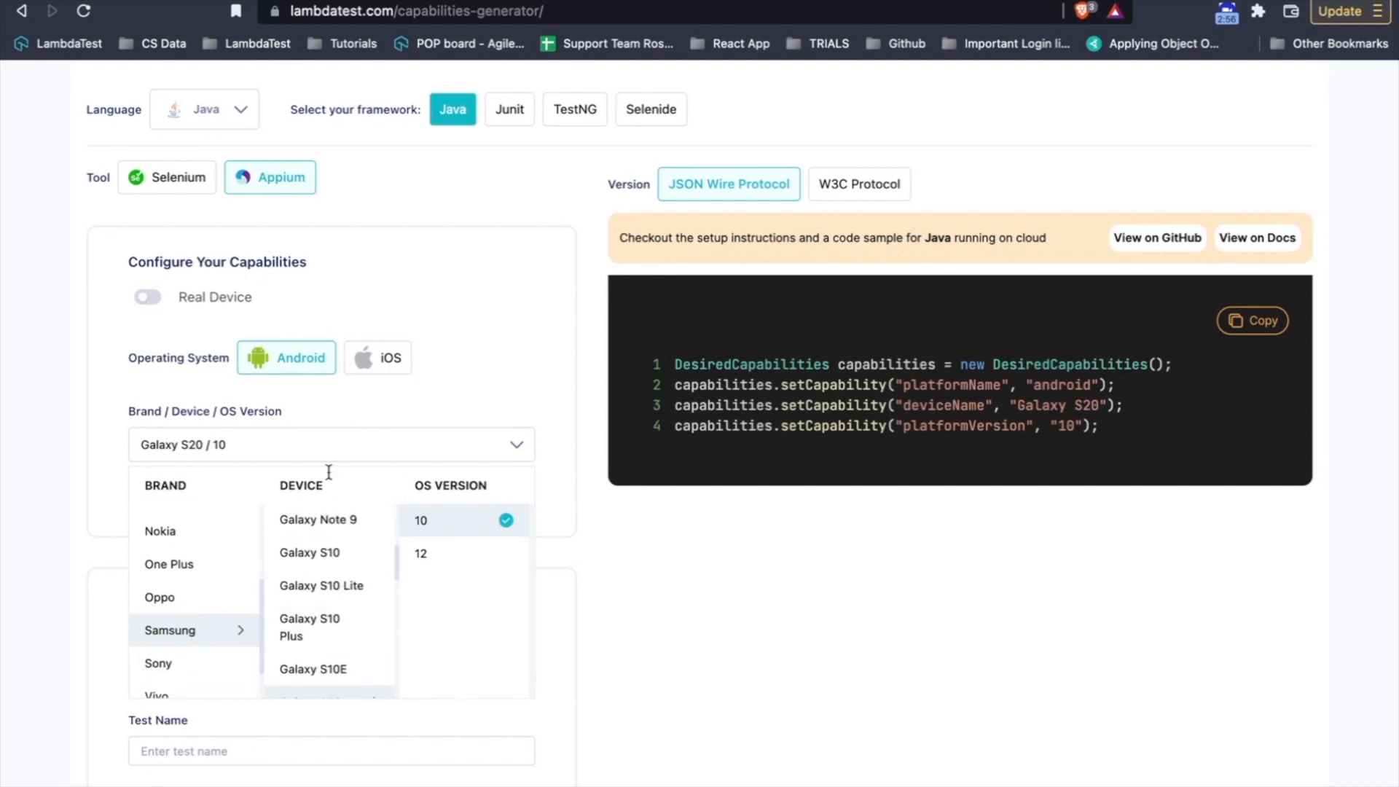
click(318, 552)
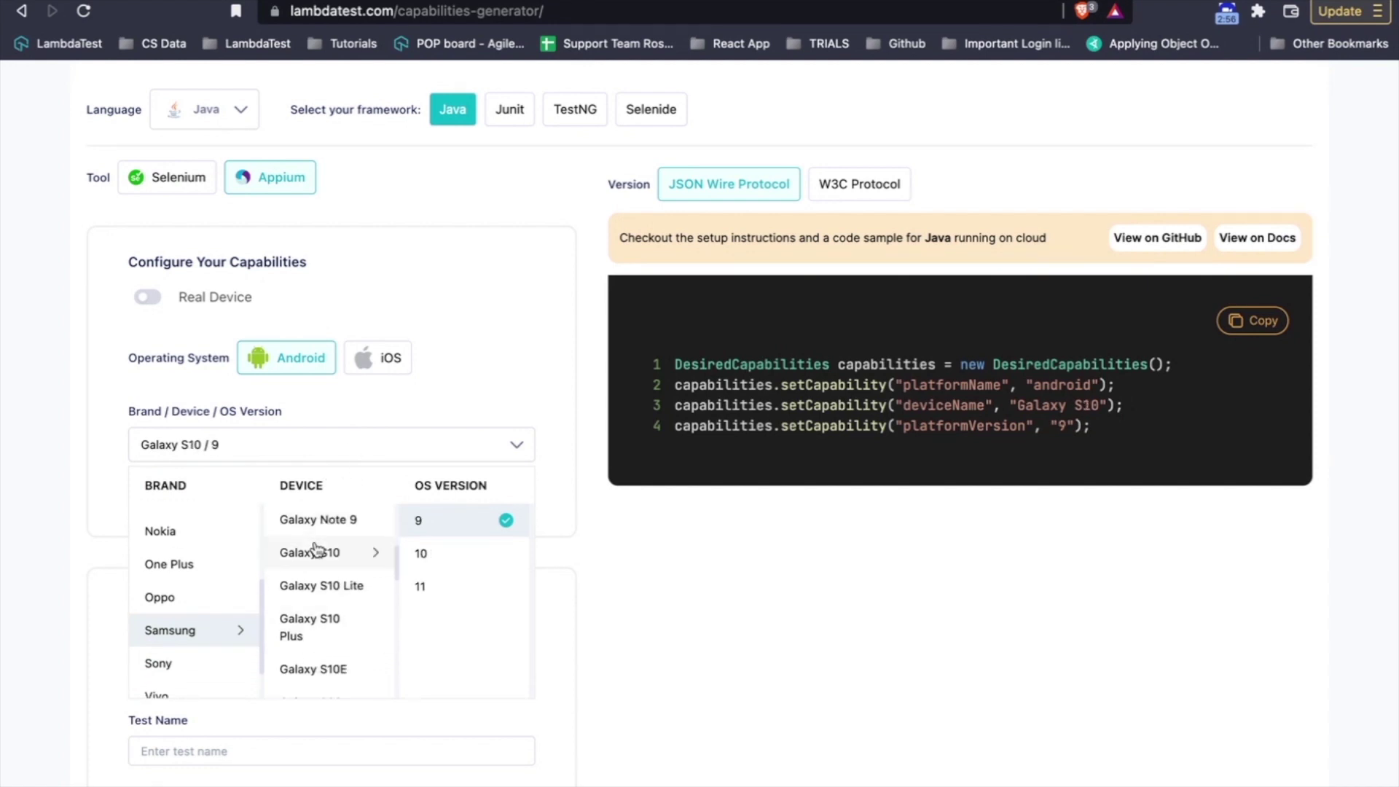
click(454, 553)
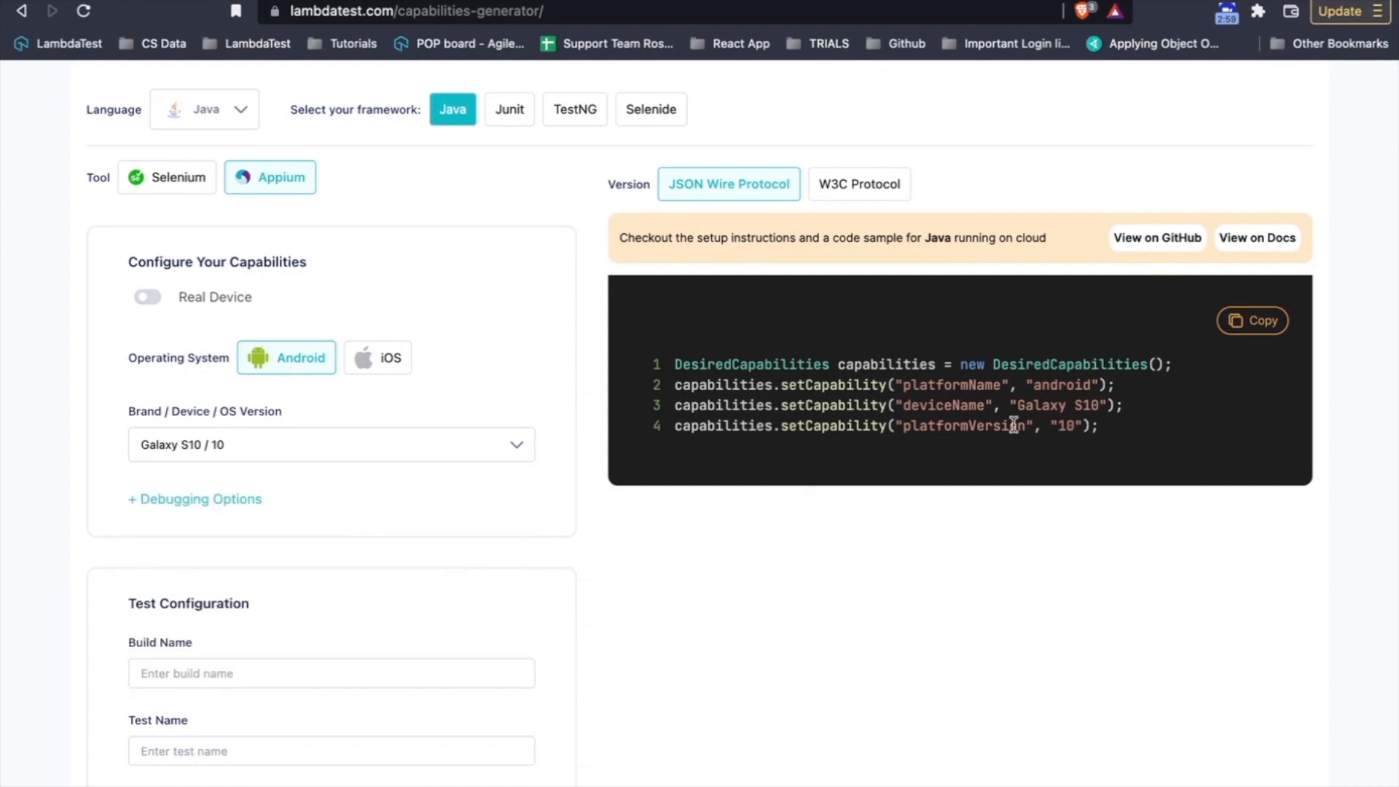
scroll(1081, 425, down, 1)
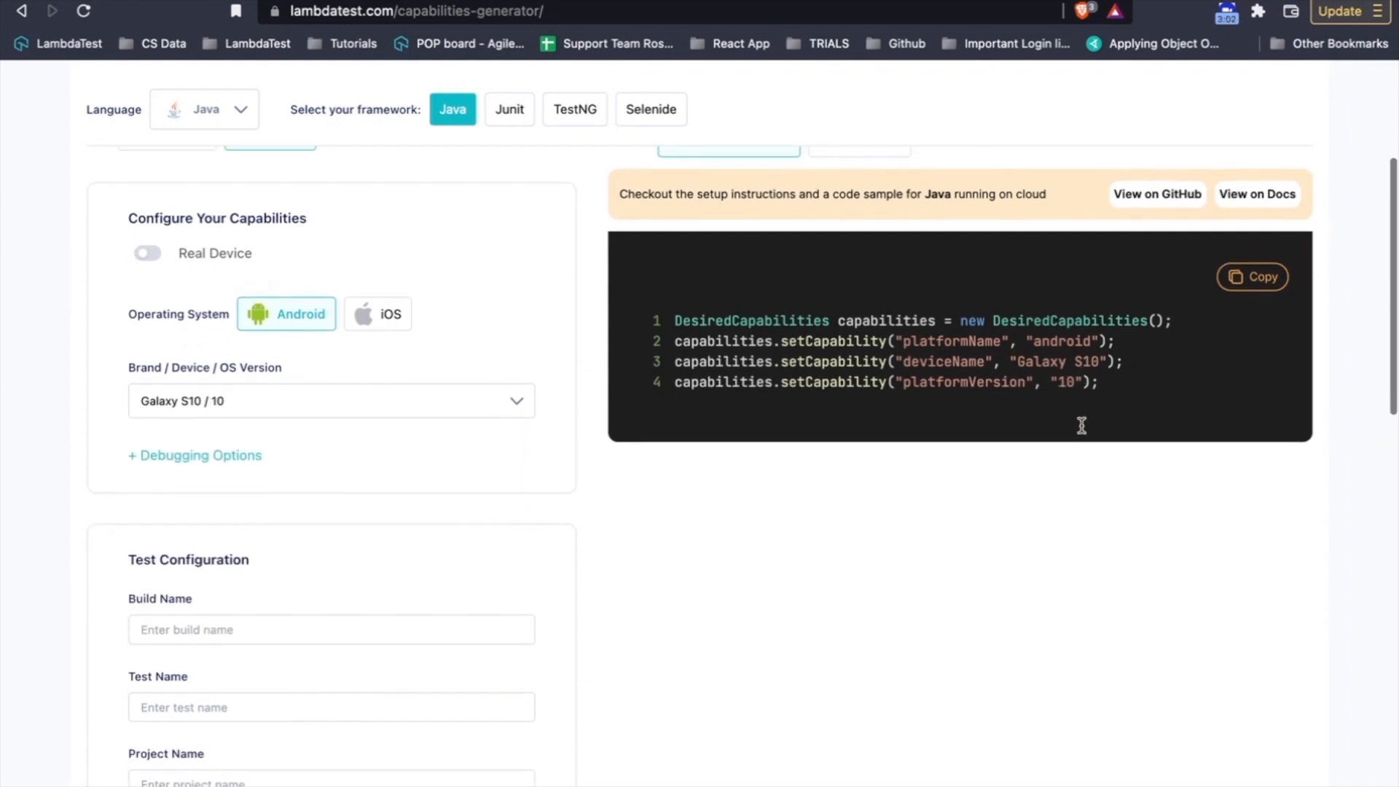
scroll(1081, 425, up, 2)
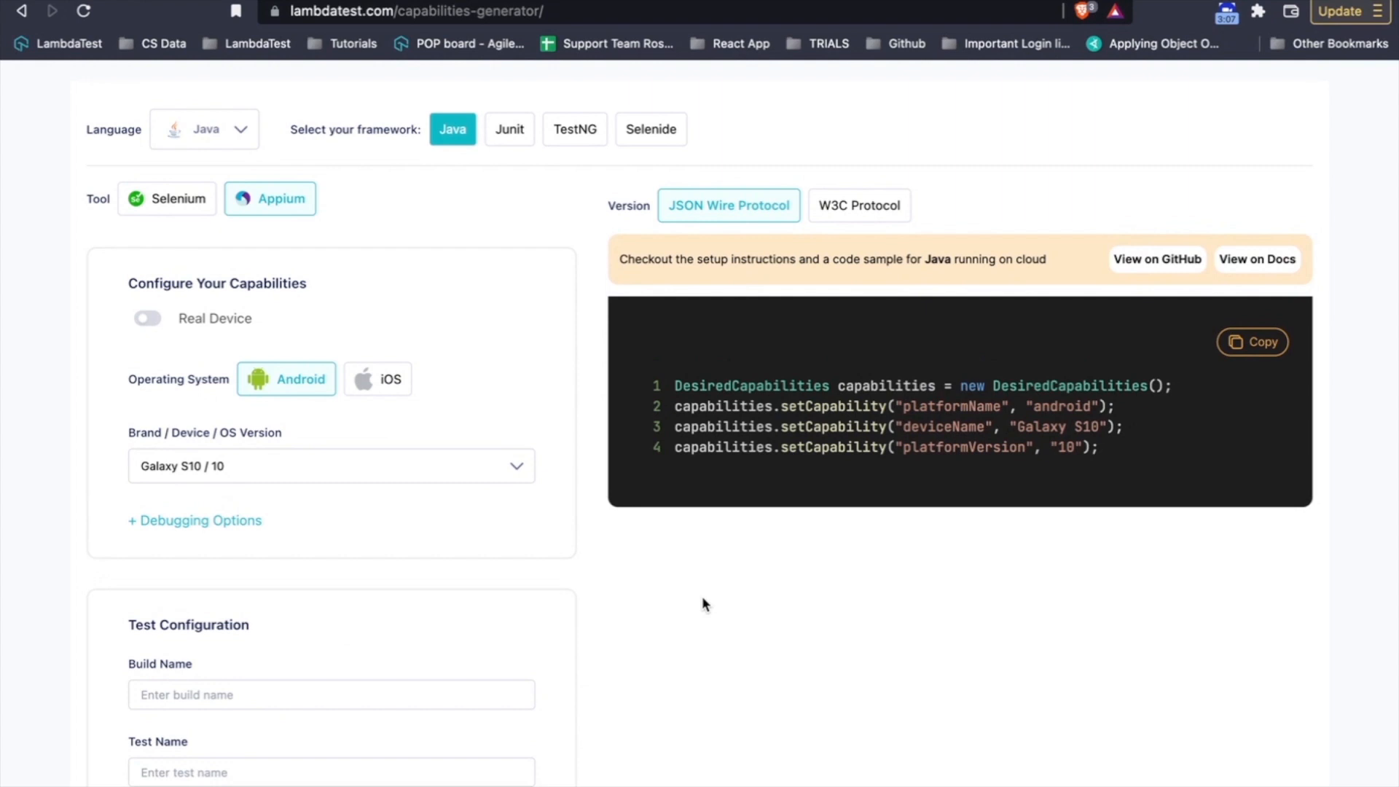
scroll(417, 280, up, 1)
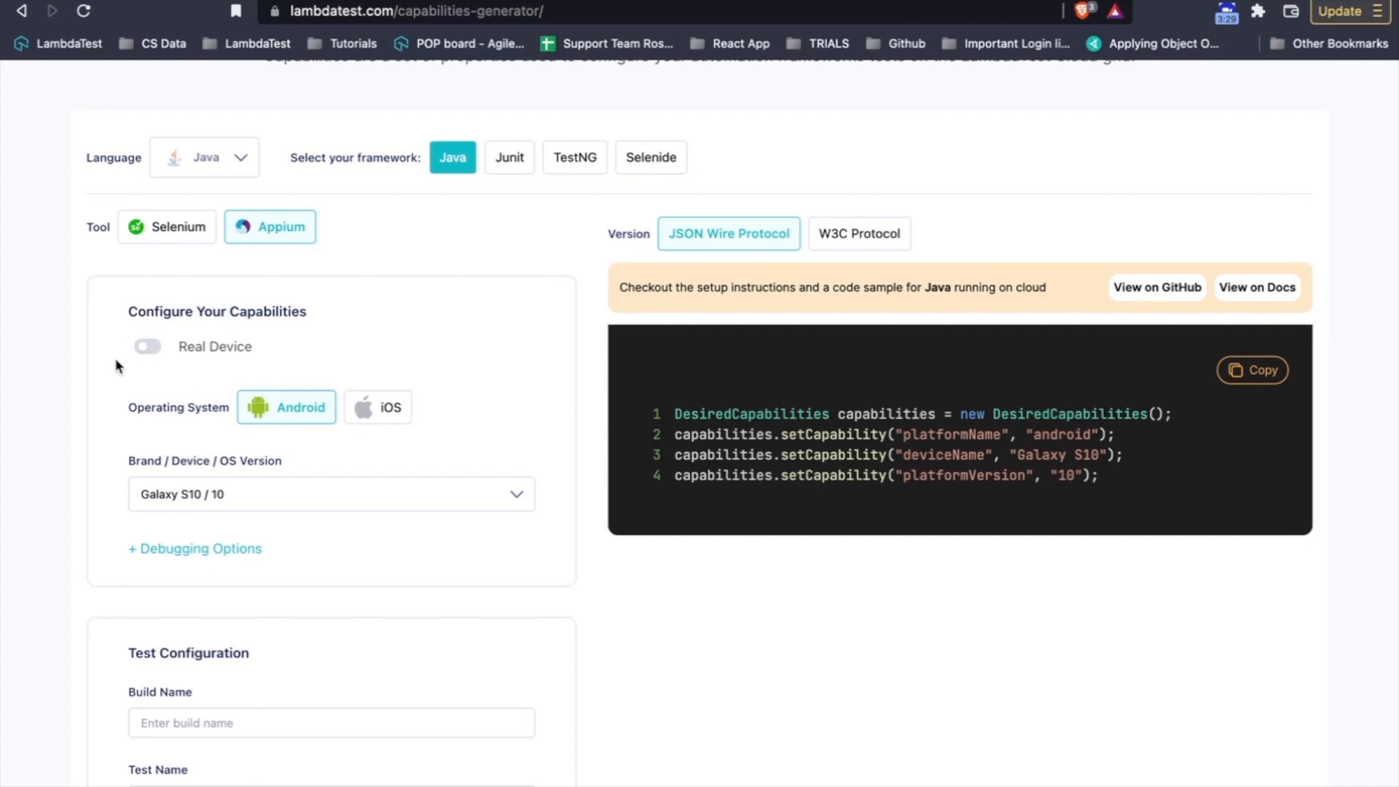
- Enable Real Device and highlight the resulting isRealMobile capability in the generated code
click(154, 358)
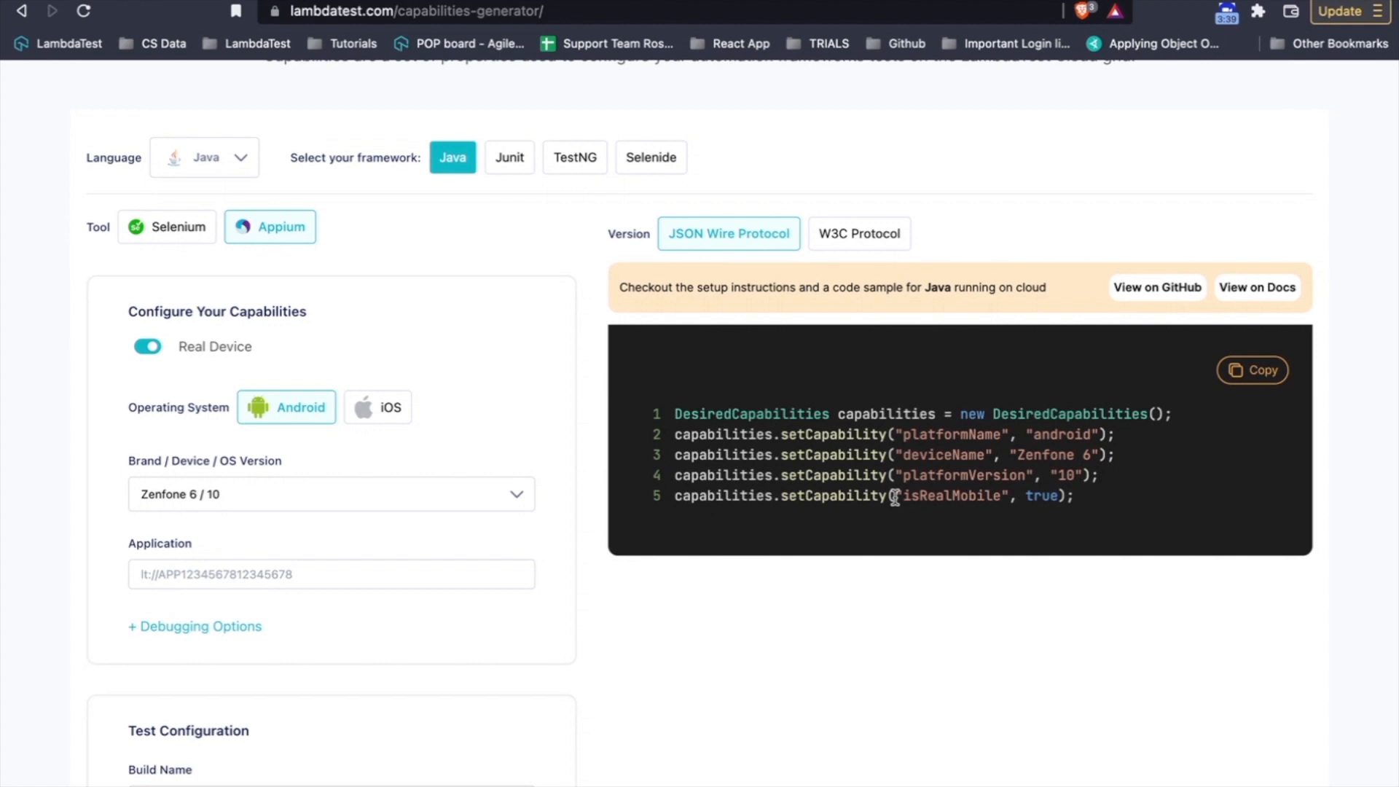
drag(896, 496, 1006, 495)
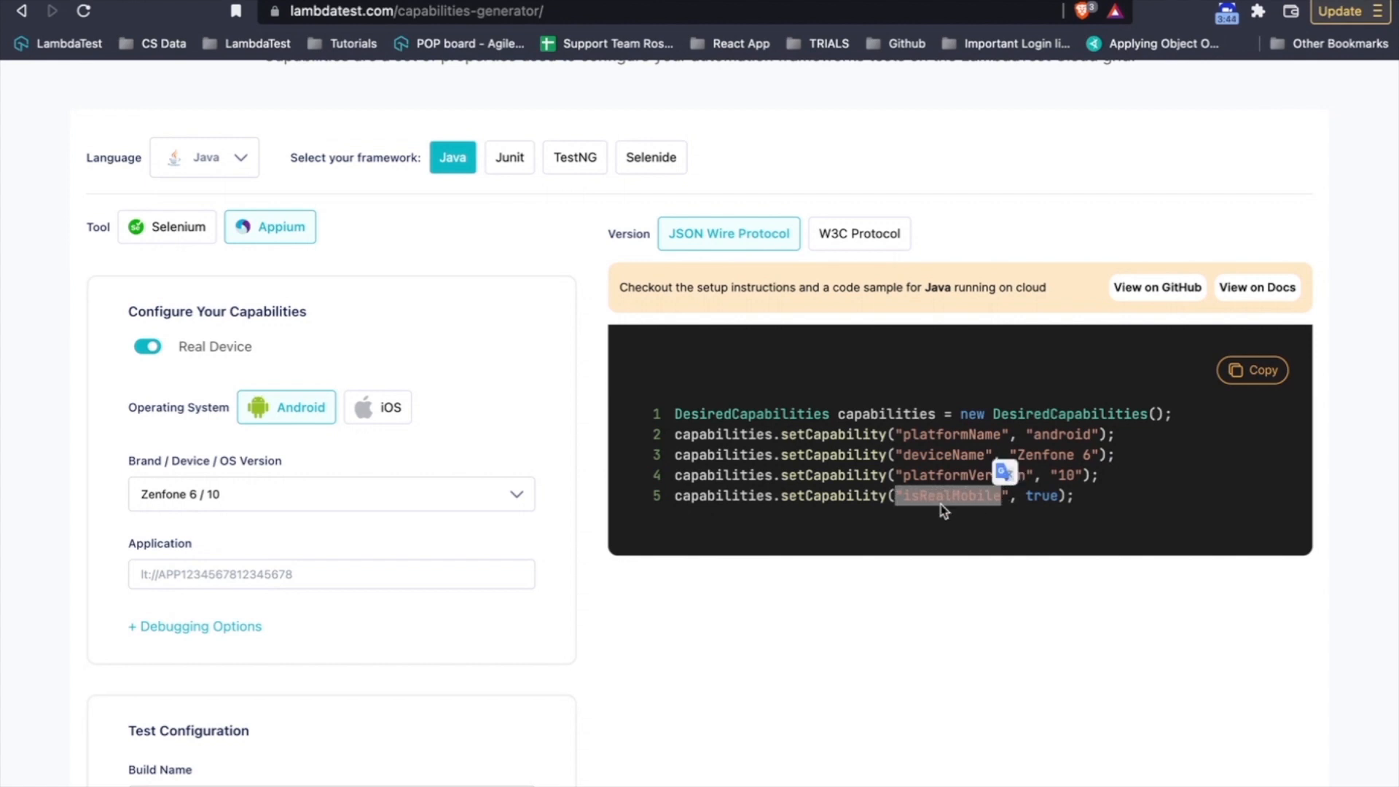
click(870, 499)
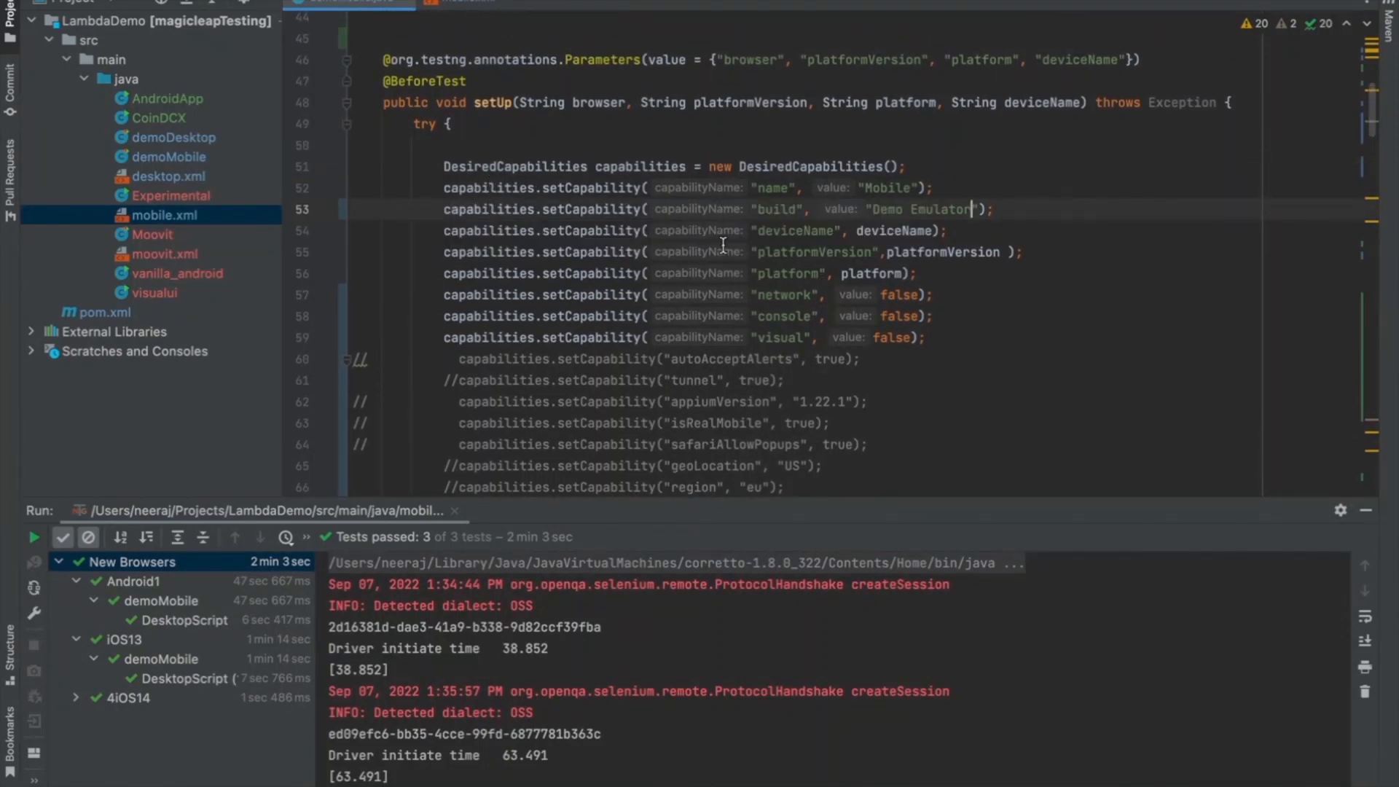
scroll(721, 243, down, 1)
scroll(721, 243, down, 1)
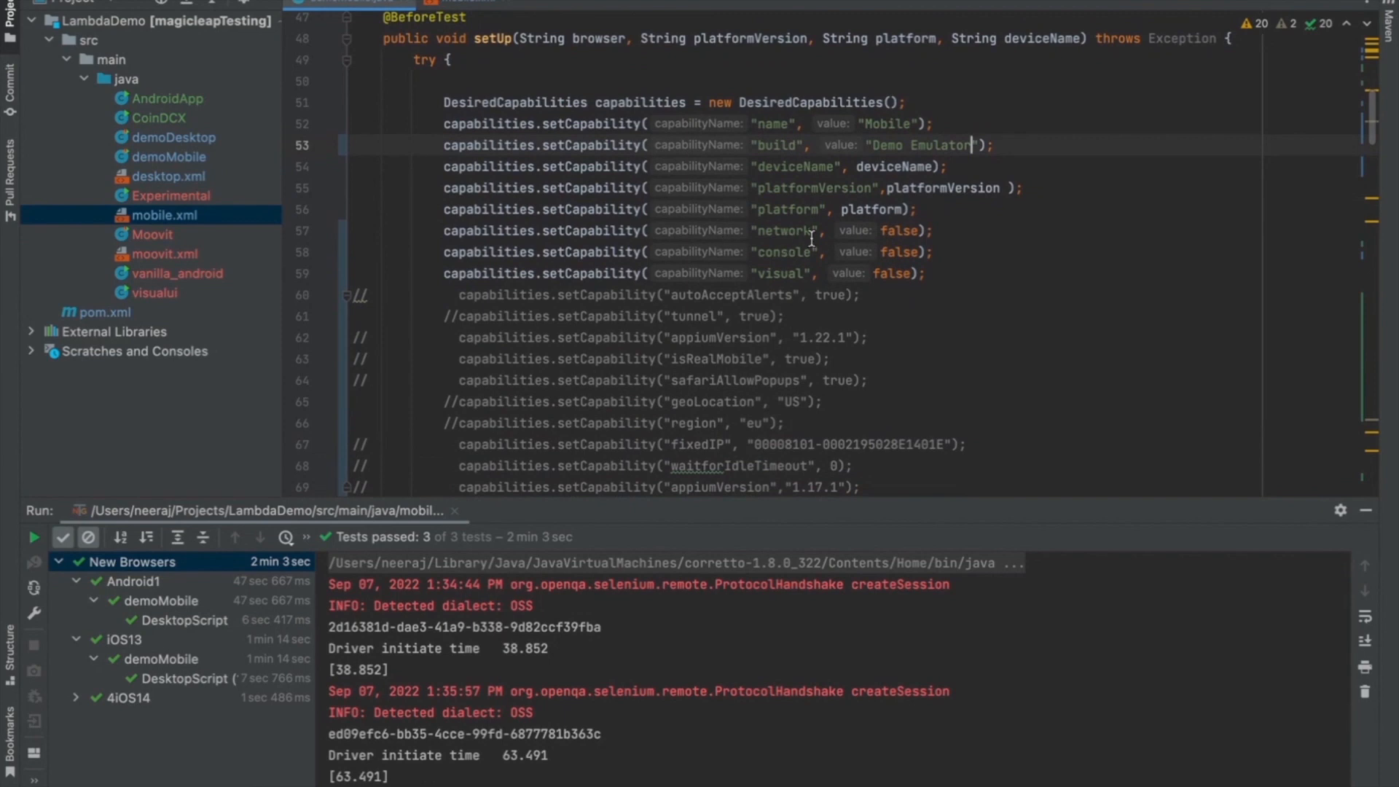
scroll(811, 239, up, 2)
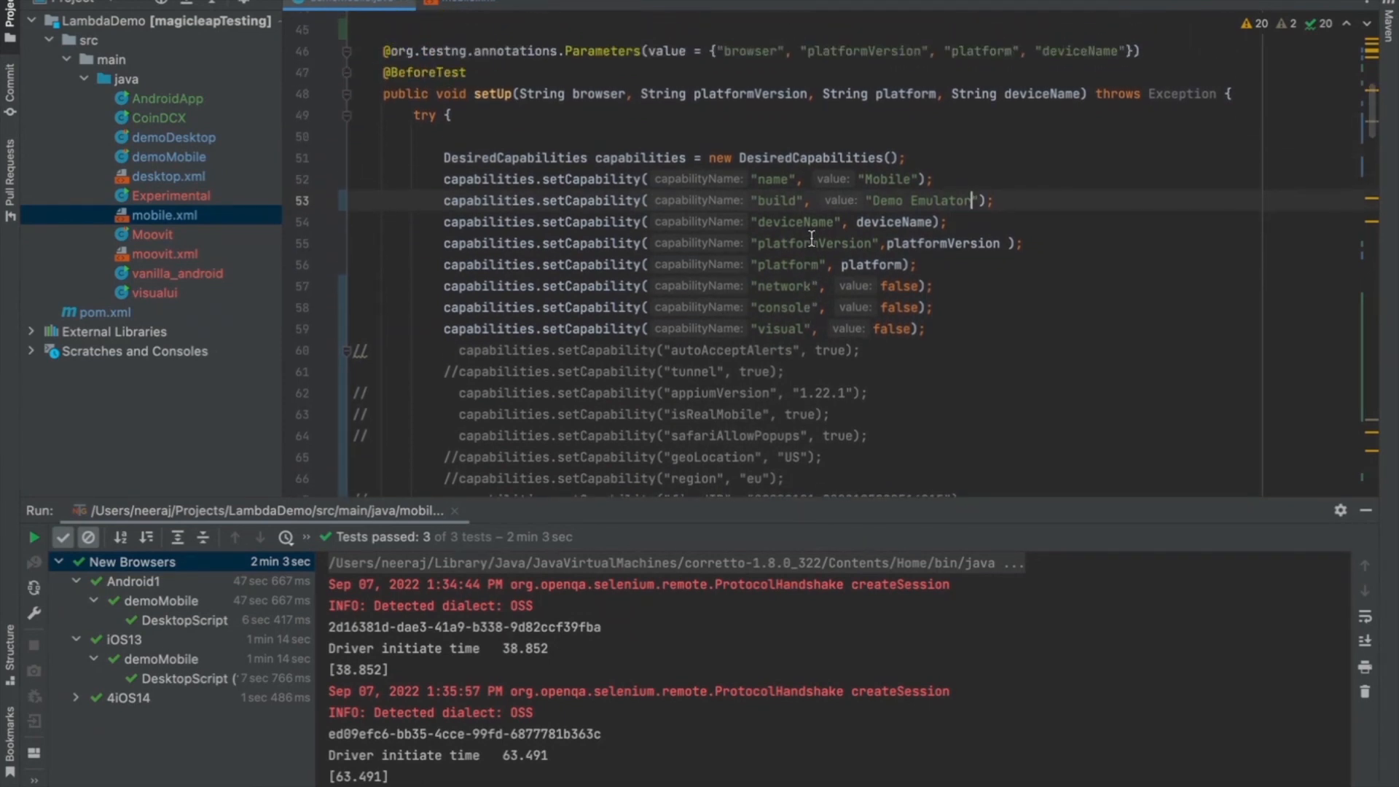
scroll(886, 306, down, 4)
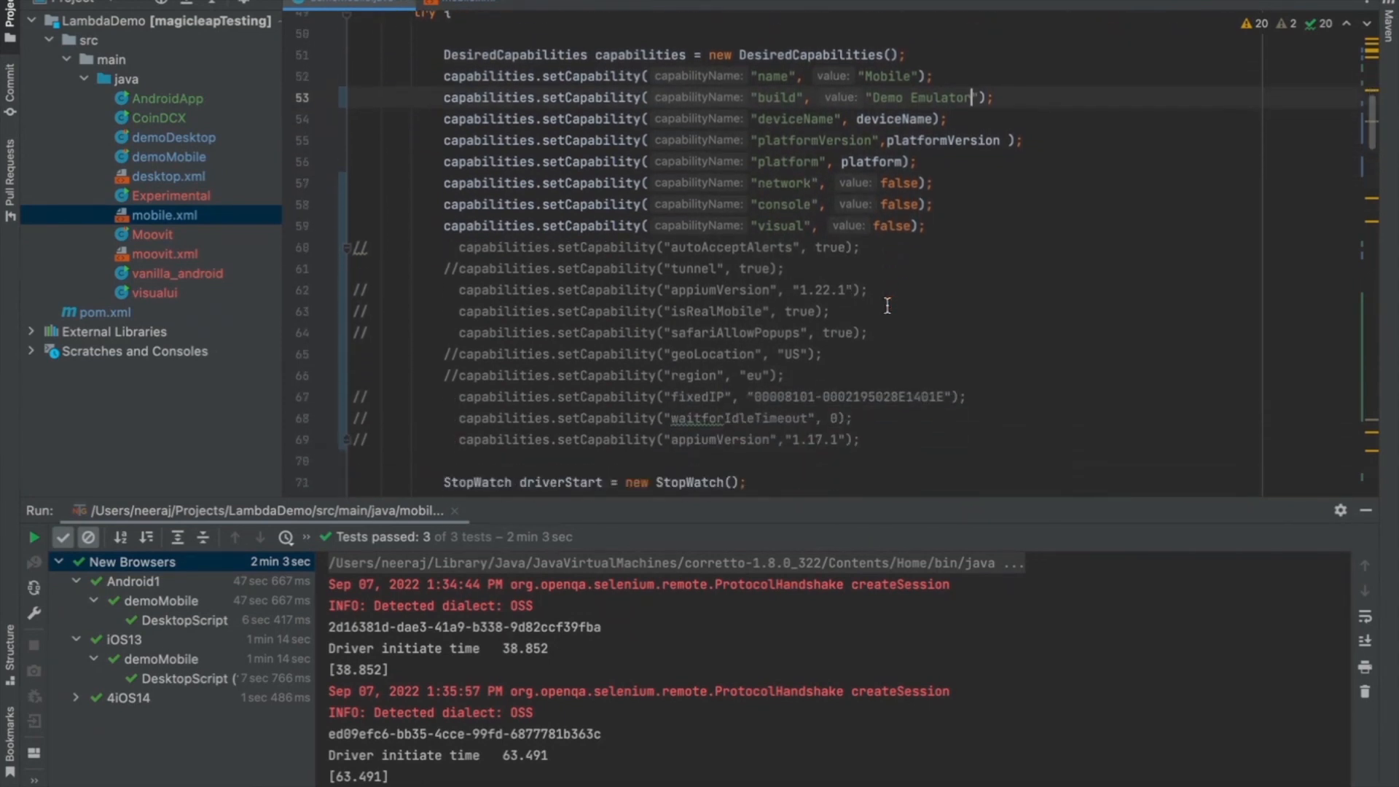
scroll(886, 306, down, 4)
scroll(886, 306, down, 3)
scroll(887, 306, down, 3)
scroll(886, 306, down, 3)
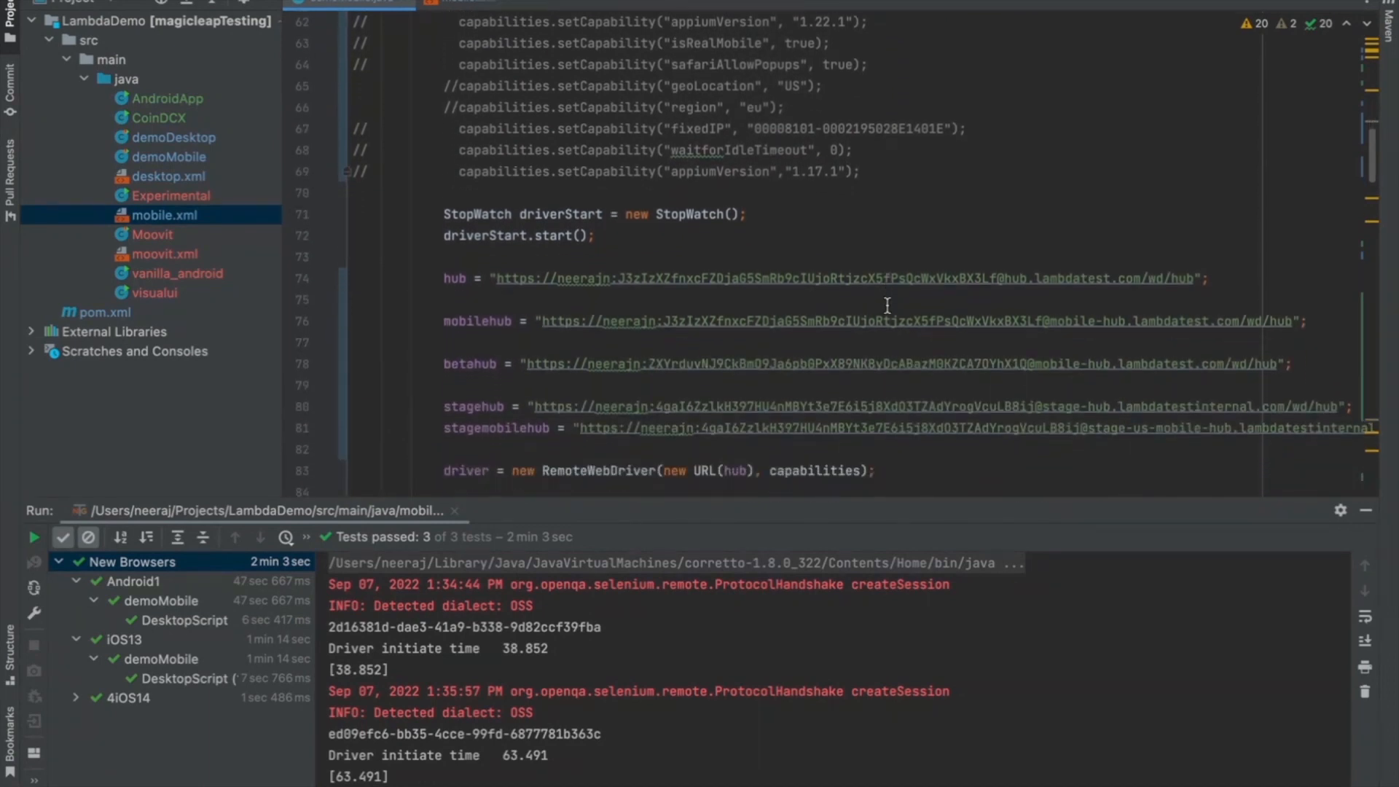
scroll(886, 307, down, 3)
scroll(887, 307, down, 3)
scroll(887, 307, down, 3)
scroll(886, 307, down, 1)
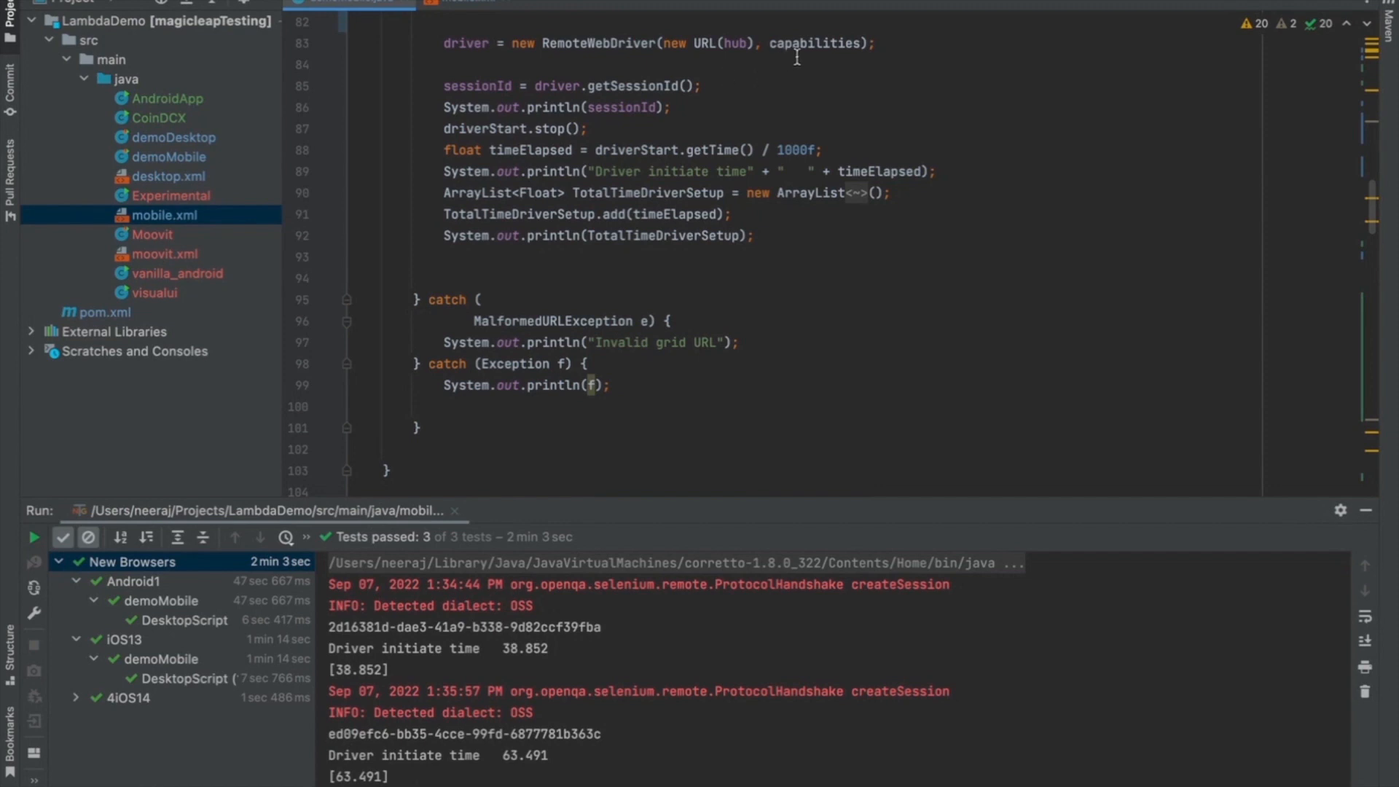
scroll(819, 109, down, 1)
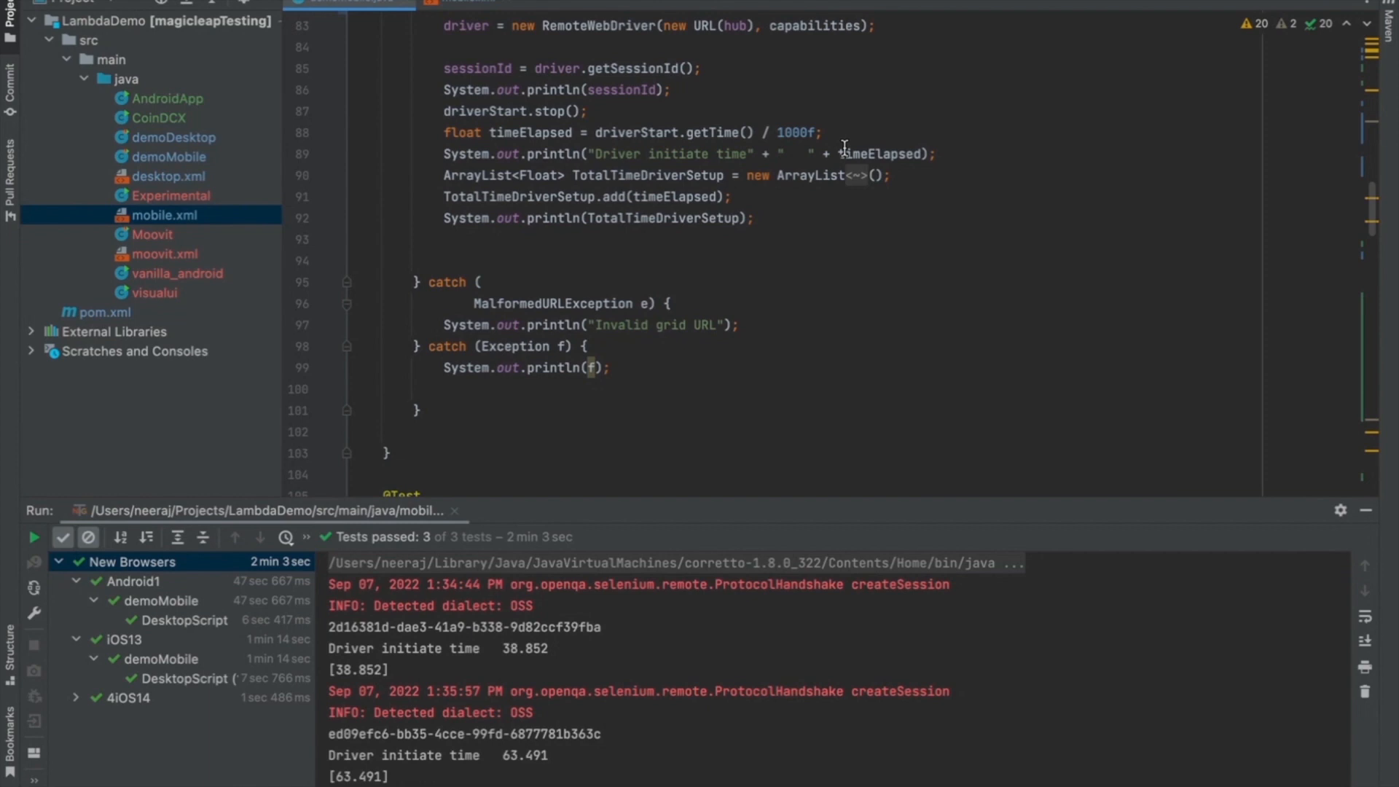
scroll(844, 148, up, 14)
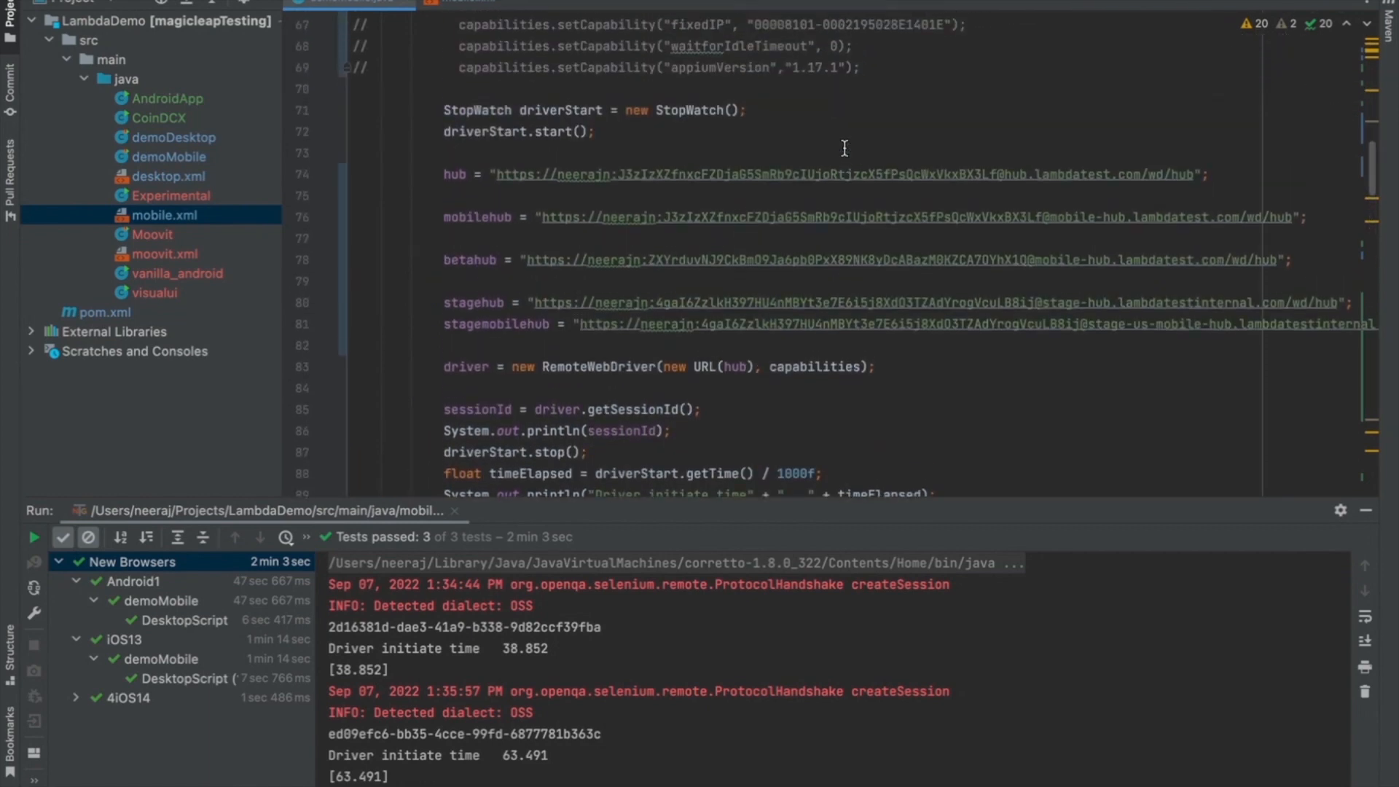
scroll(844, 148, down, 3)
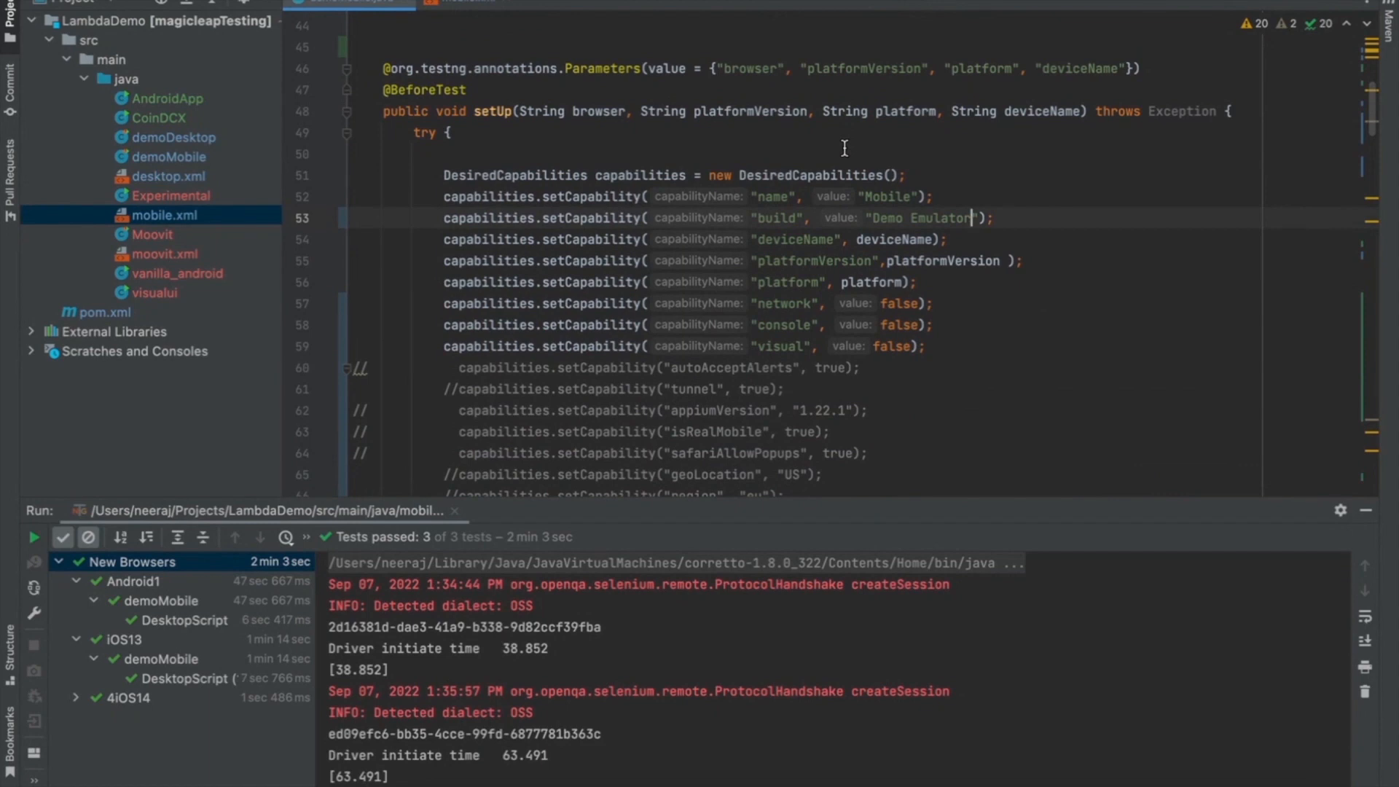
mouse_move(942, 261)
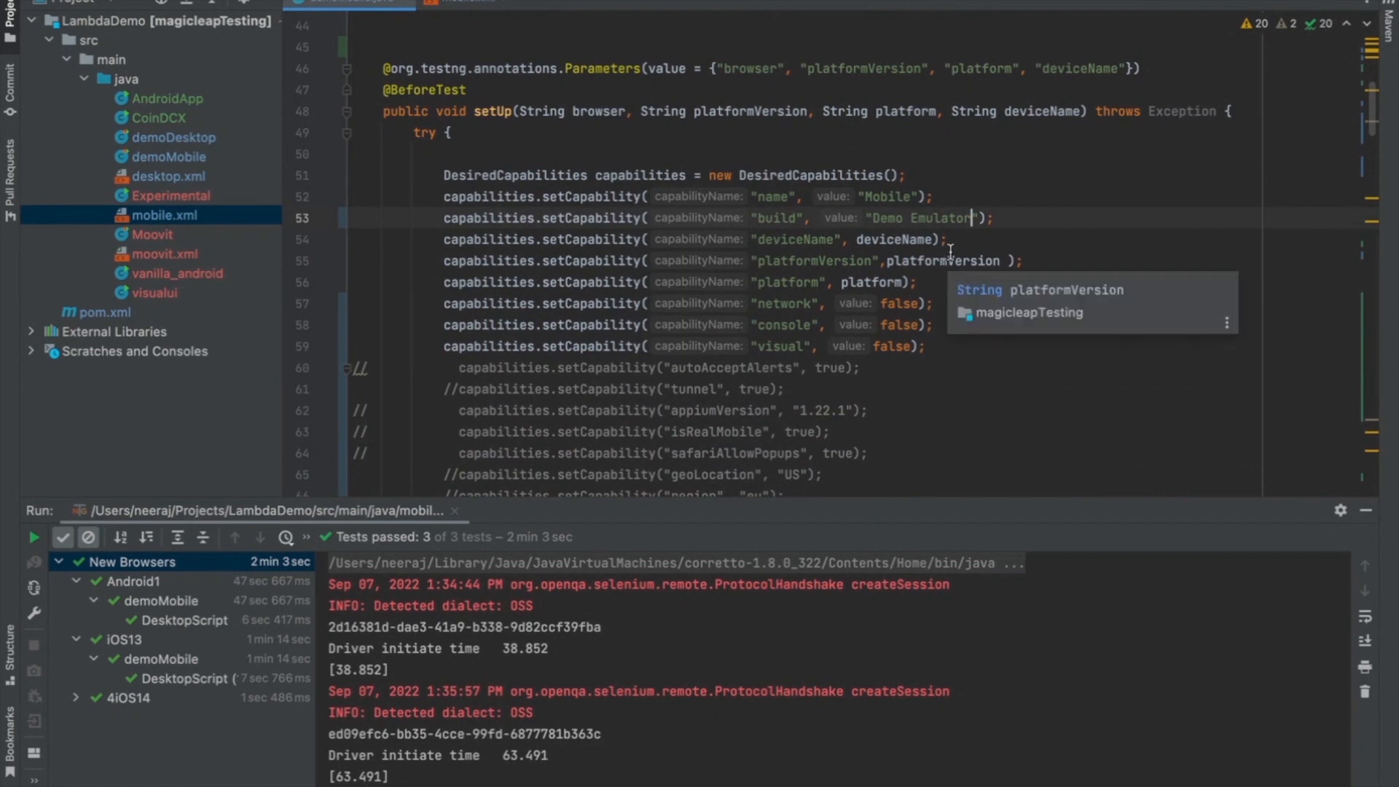
scroll(951, 250, down, 4)
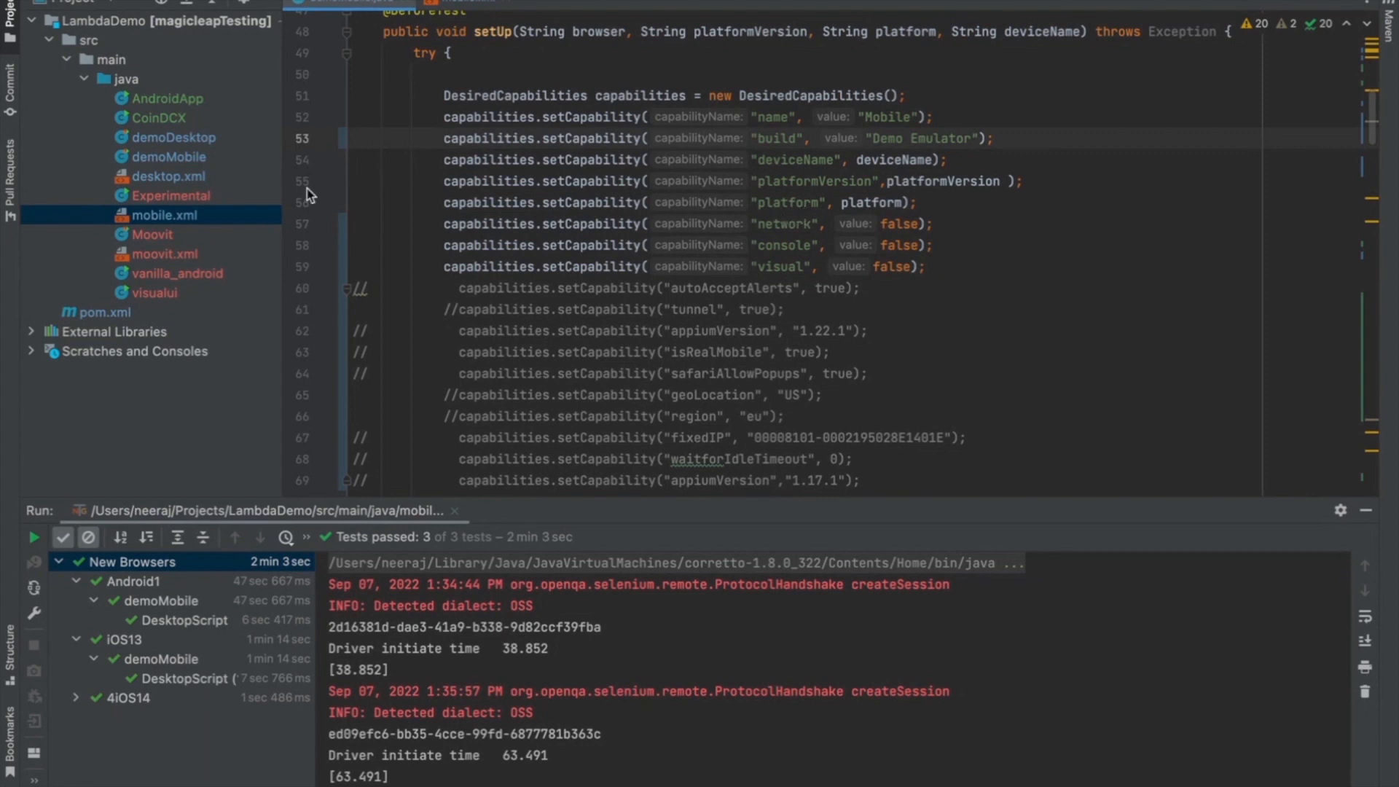
- Show the mobile.xml TestNG suite with the Android1 Galaxy S20 and iOS13 iPhone 11 Pro Max tests
click(478, 14)
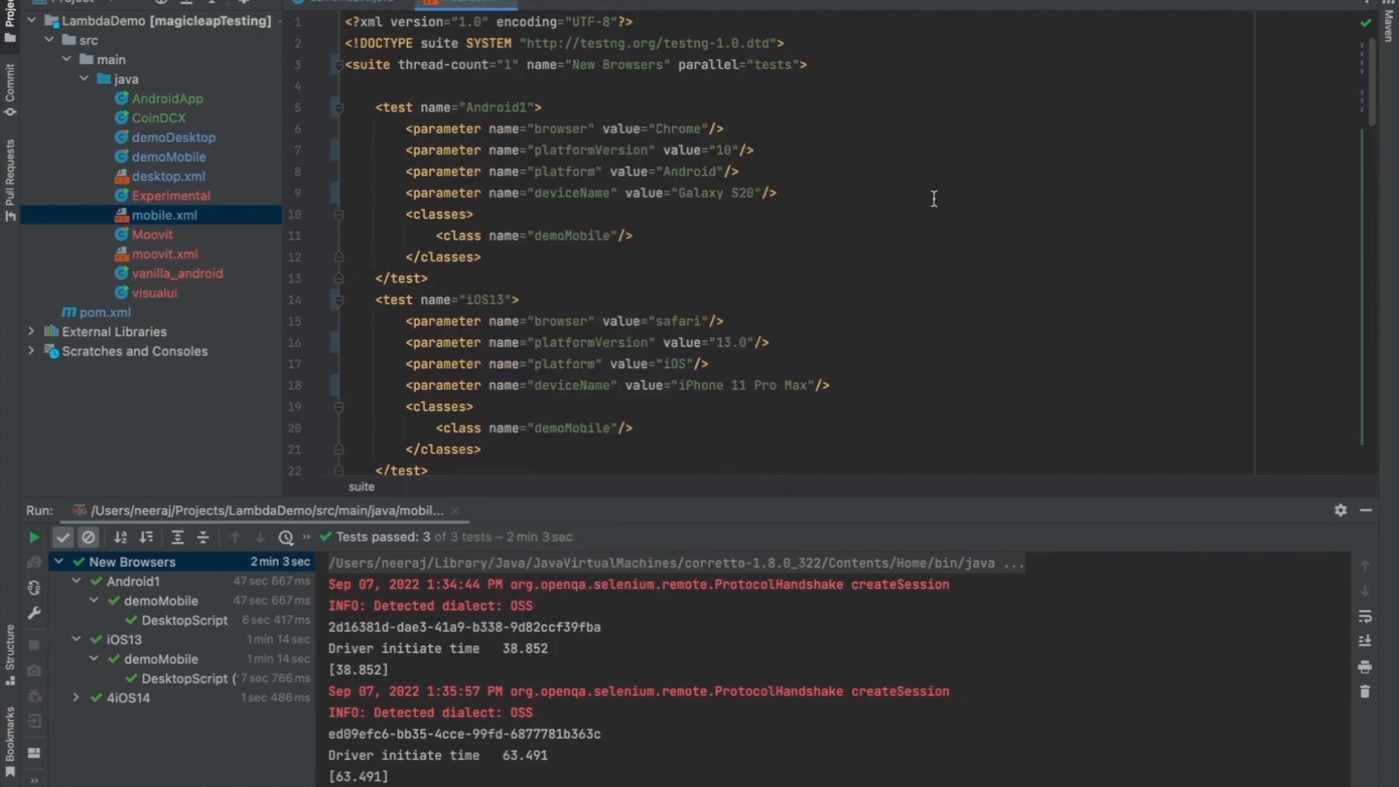
- Rerun the mobile TestNG suite from the Java setup code and switch to the browser
click(323, 5)
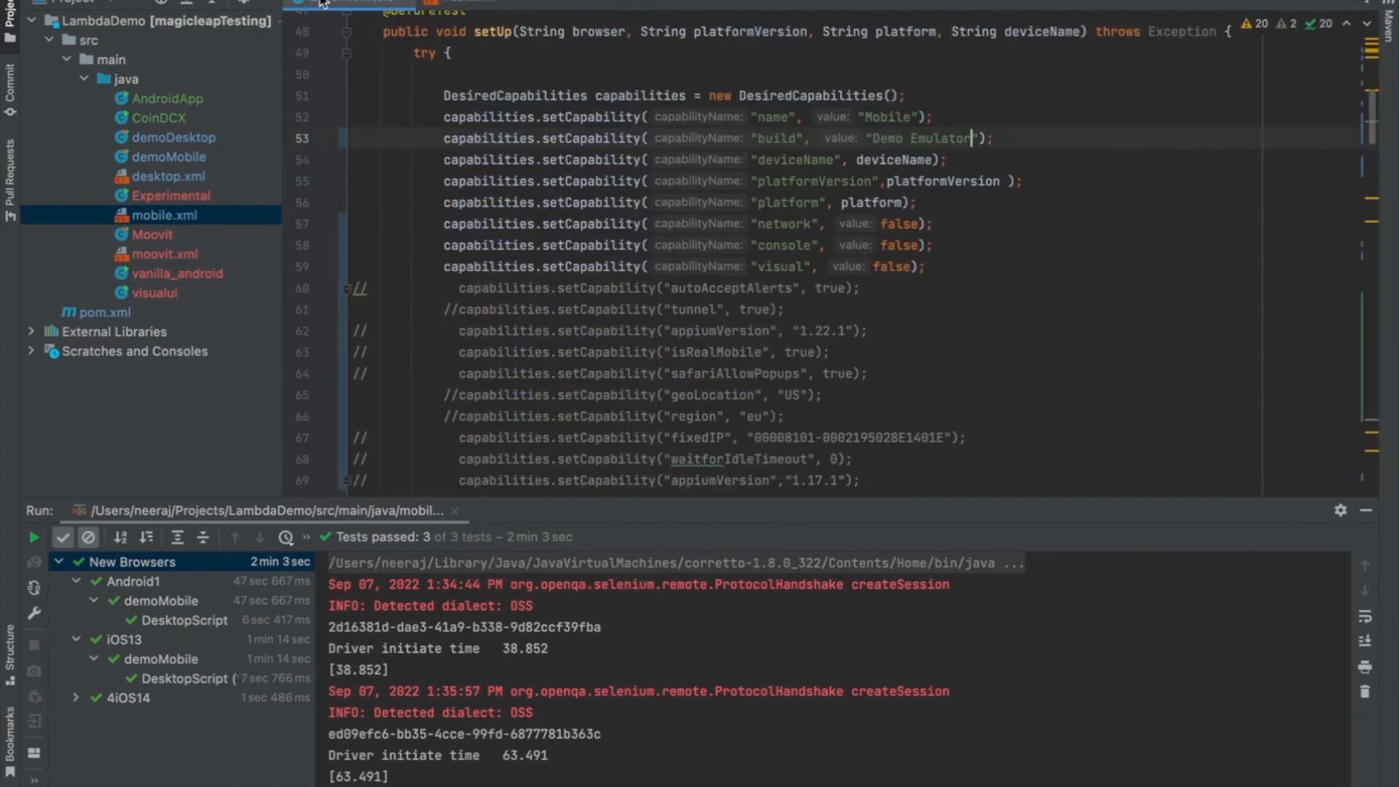
scroll(1017, 144, up, 1)
scroll(1016, 144, up, 1)
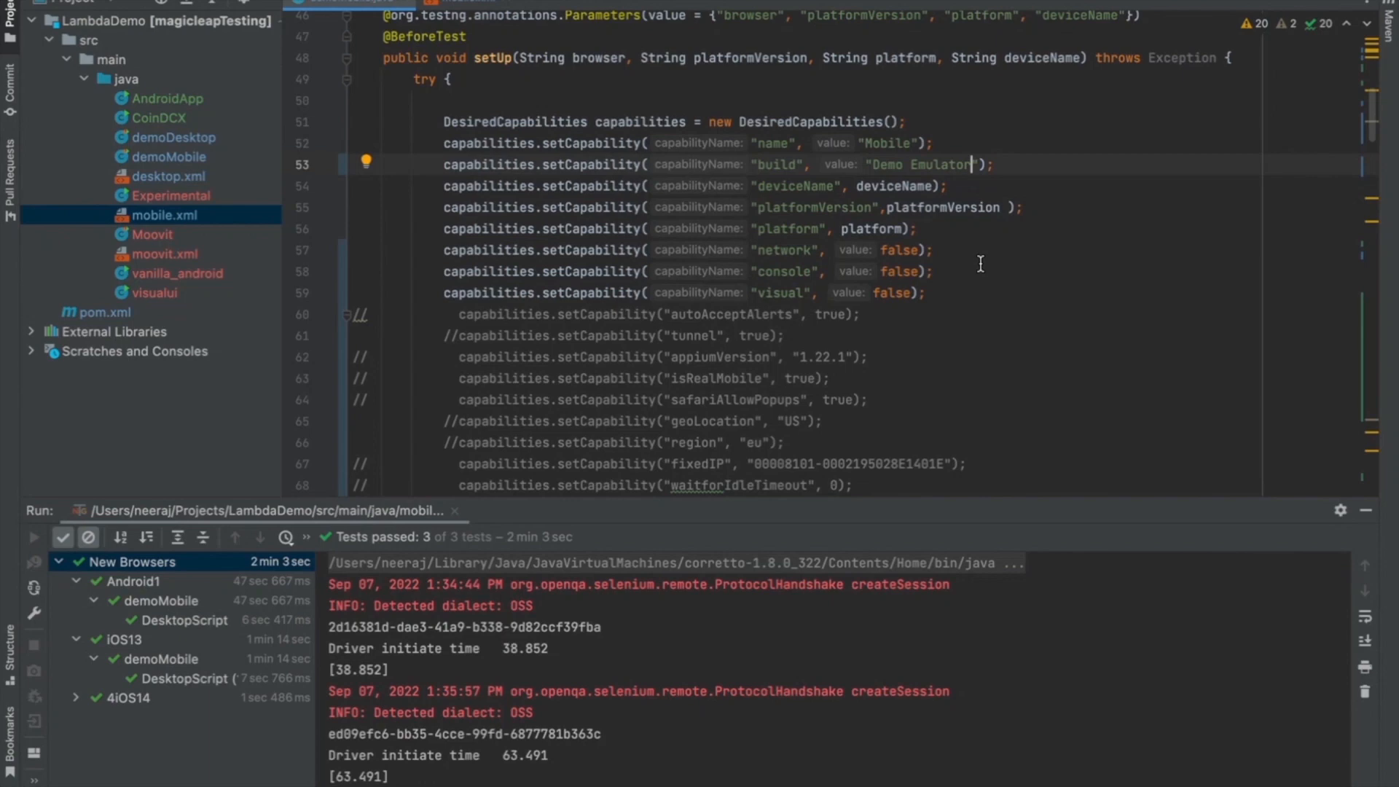
key(ctrl+r)
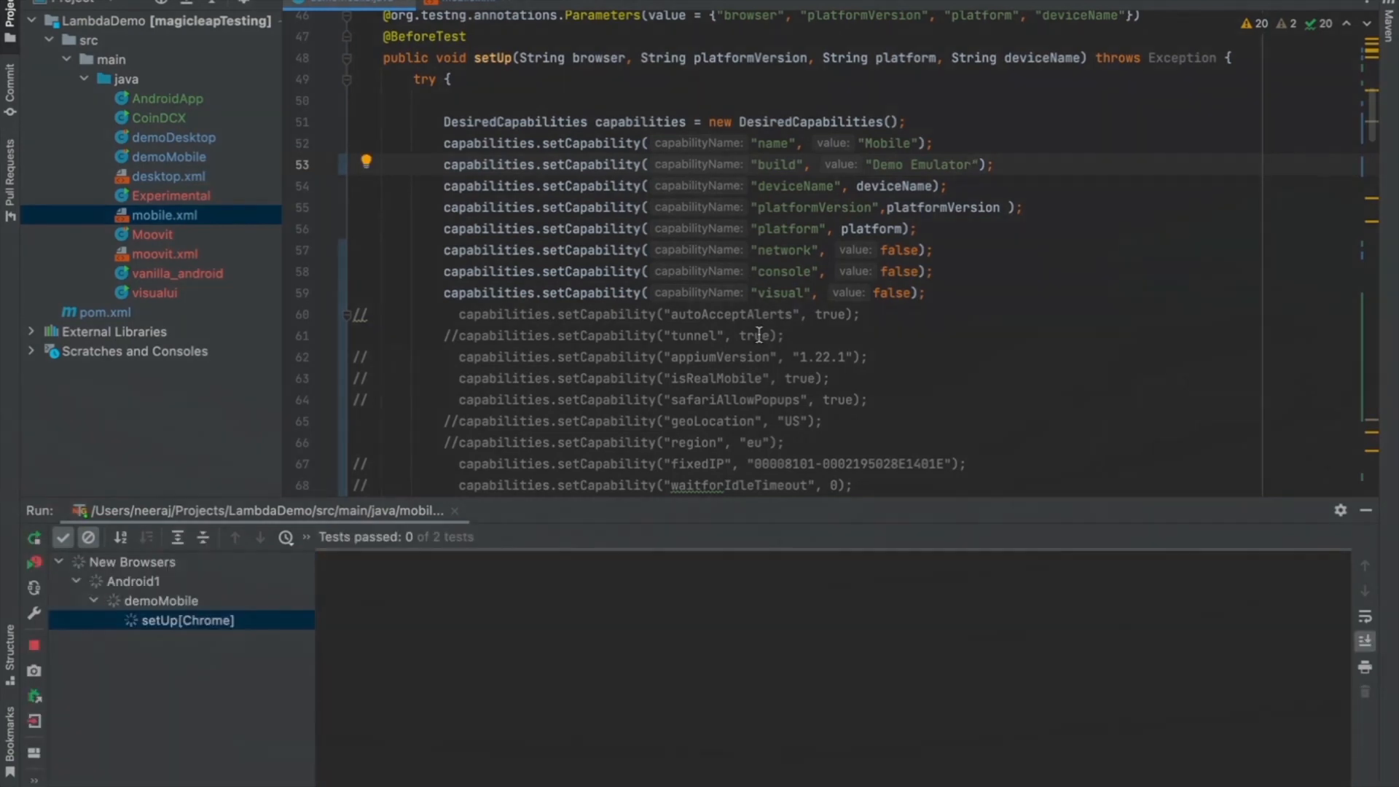
key(alt+Tab)
- Show the running Demo Emulator build's Galaxy S20 sessions on the automation dashboard
click(75, 15)
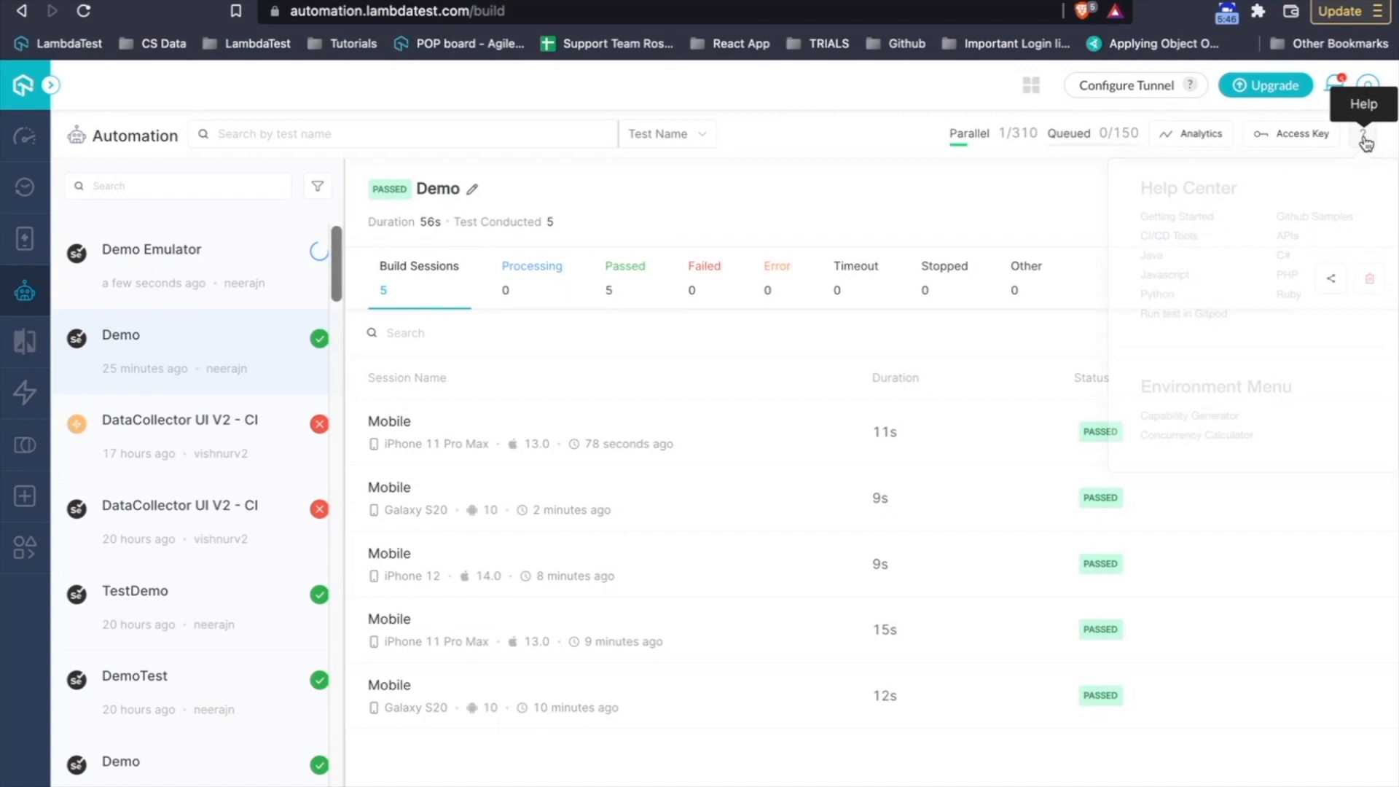
click(186, 254)
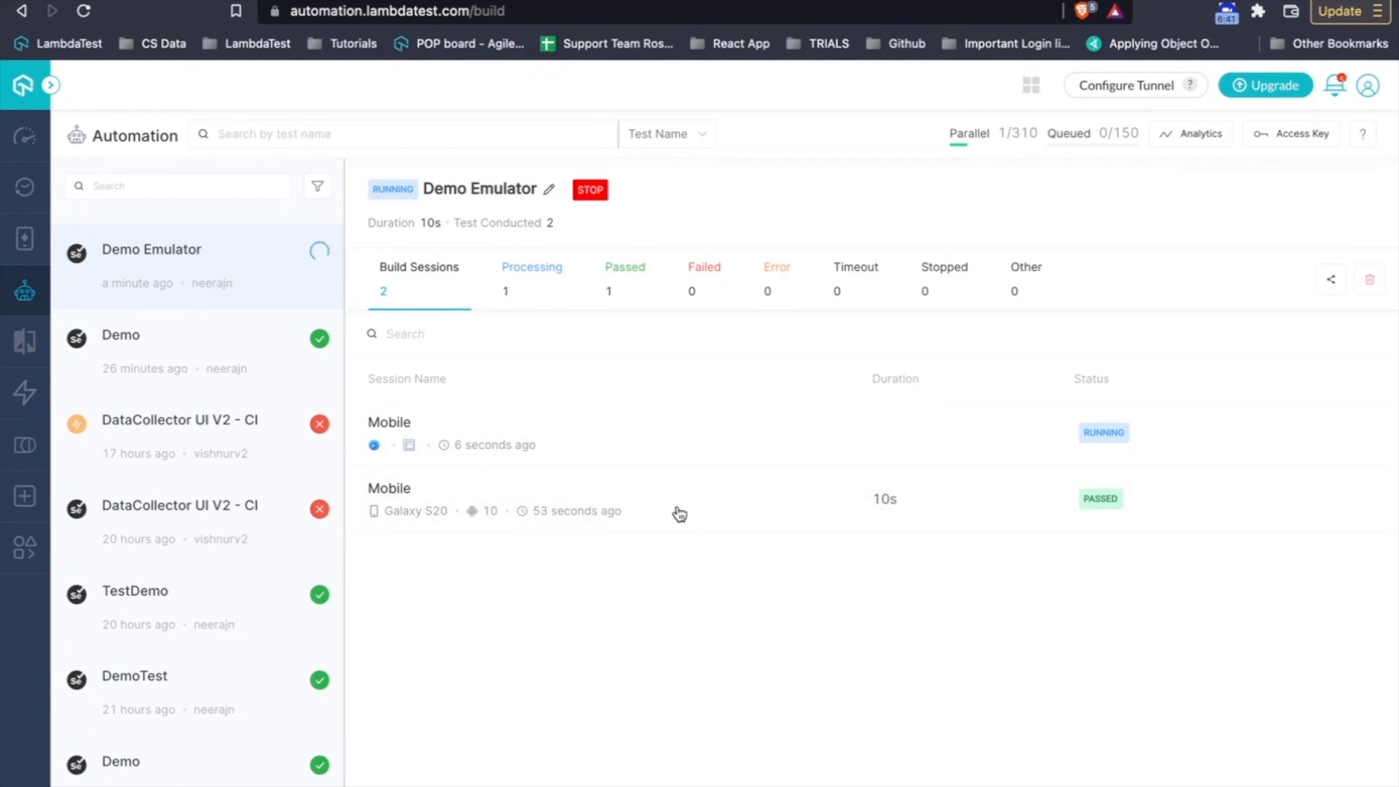
scroll(191, 481, down, 2)
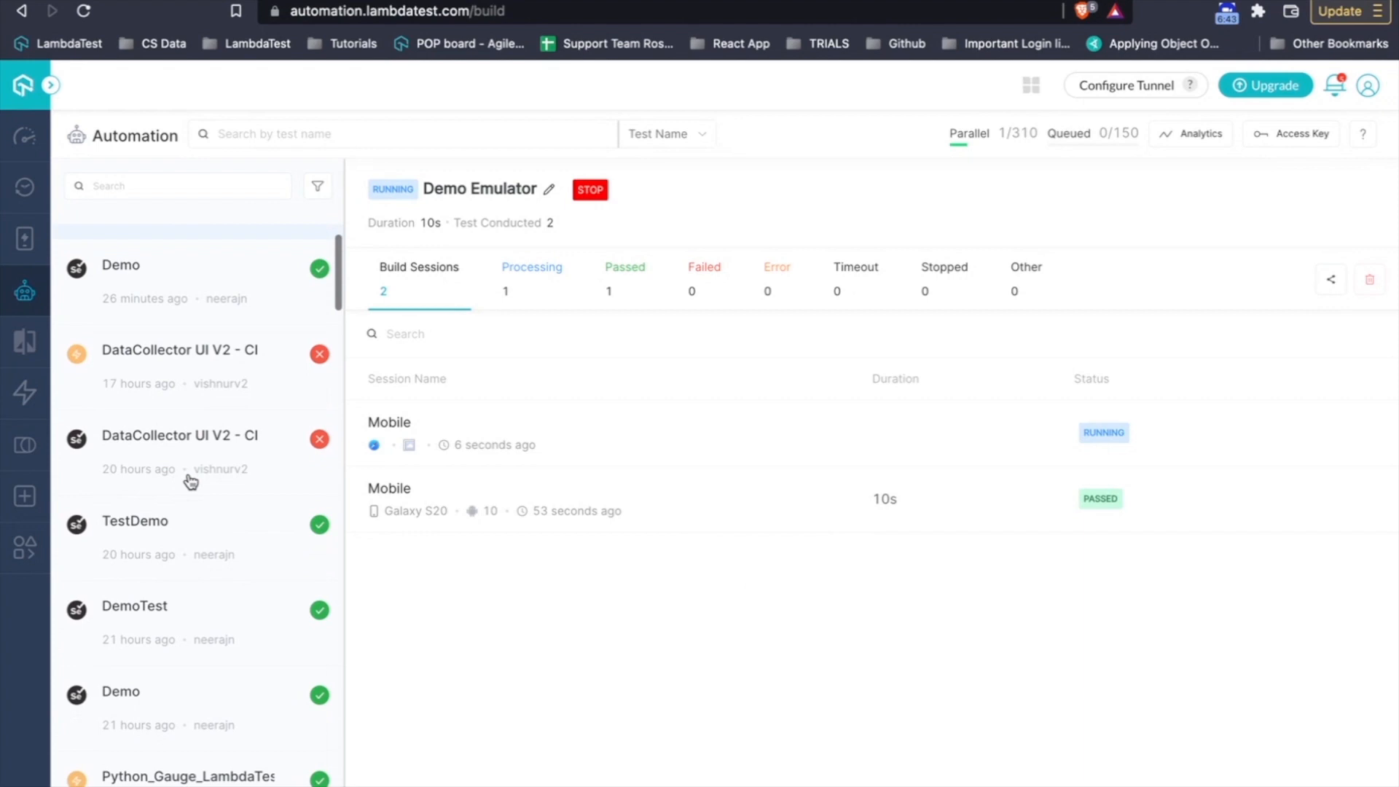
scroll(190, 482, down, 2)
scroll(191, 482, down, 2)
scroll(190, 481, down, 1)
scroll(191, 481, up, 3)
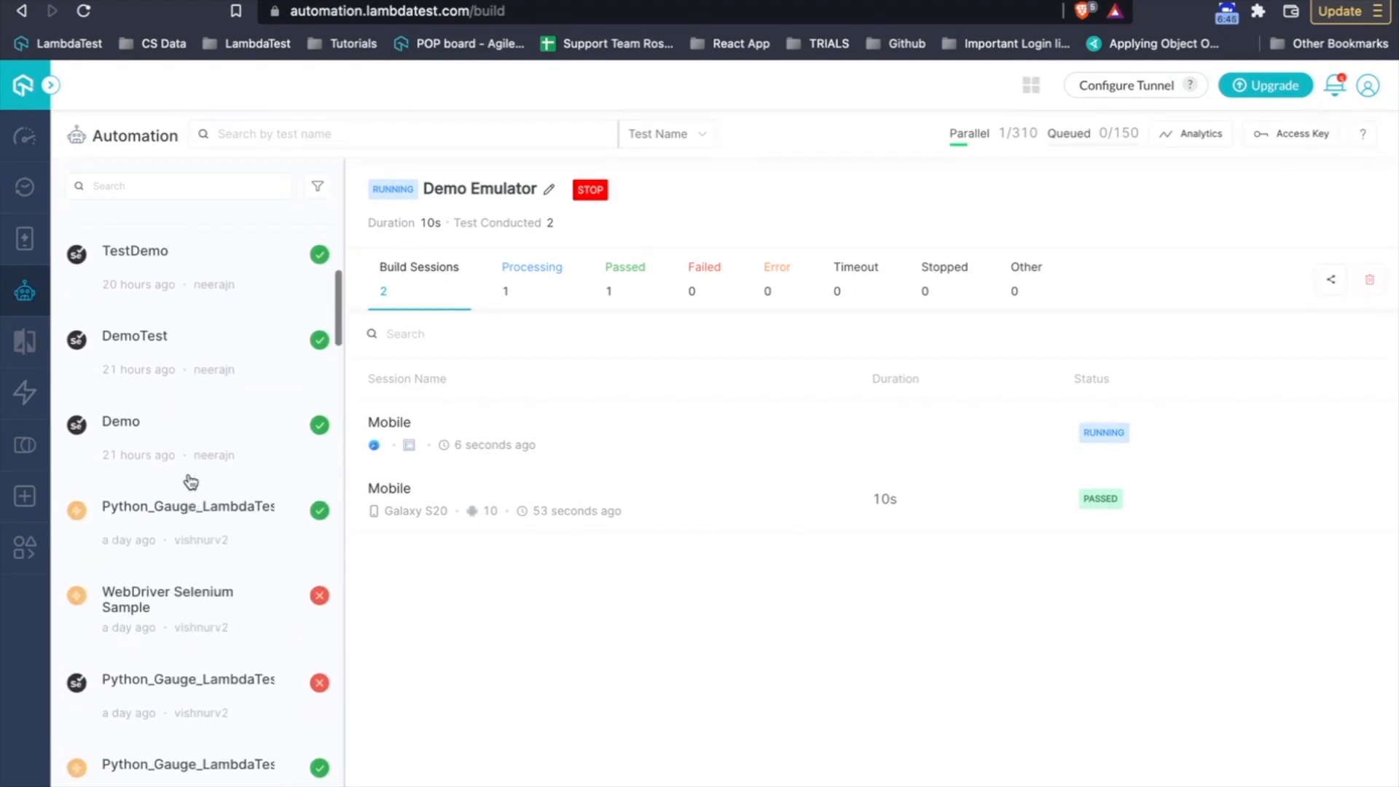
scroll(190, 481, up, 3)
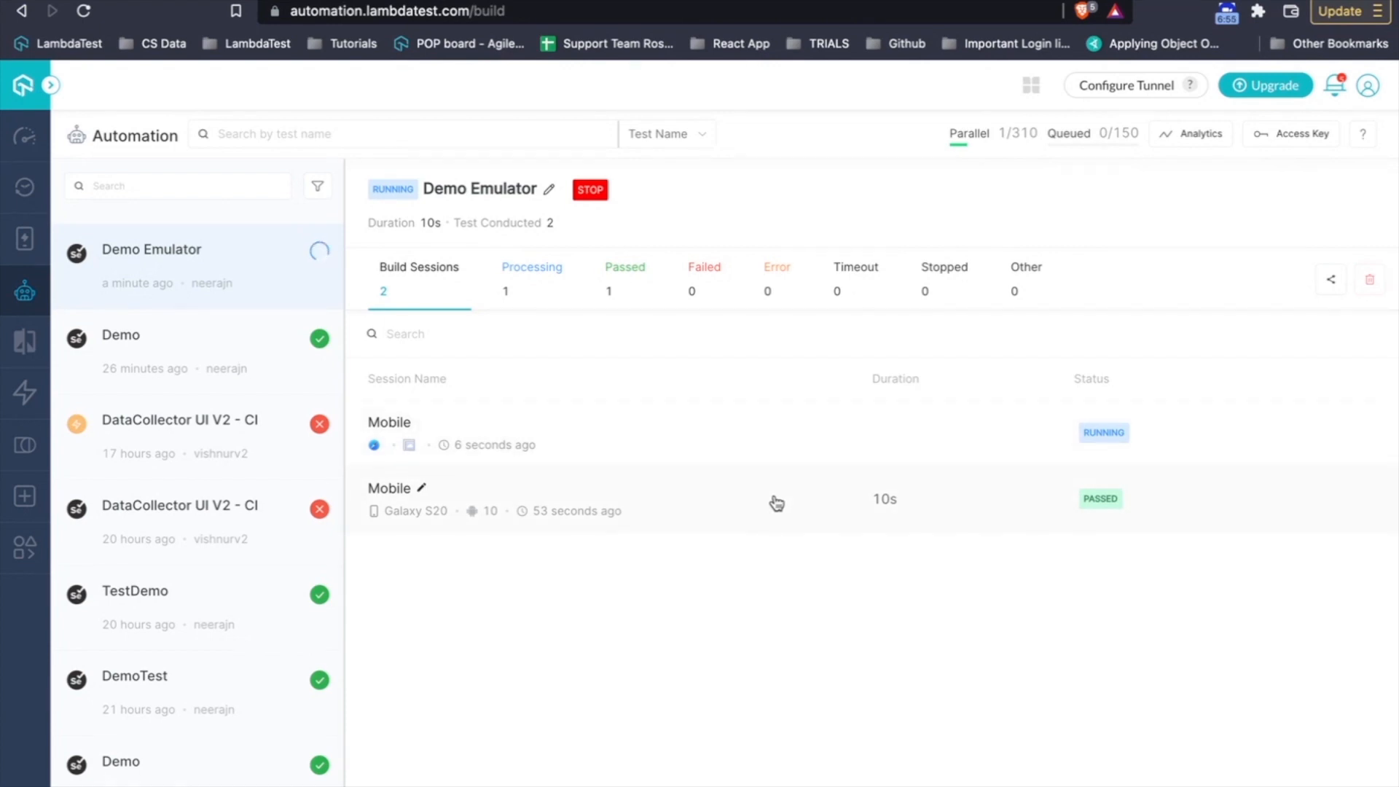
- Review the passed Galaxy S20 Mobile test's session recording and input configuration
click(717, 519)
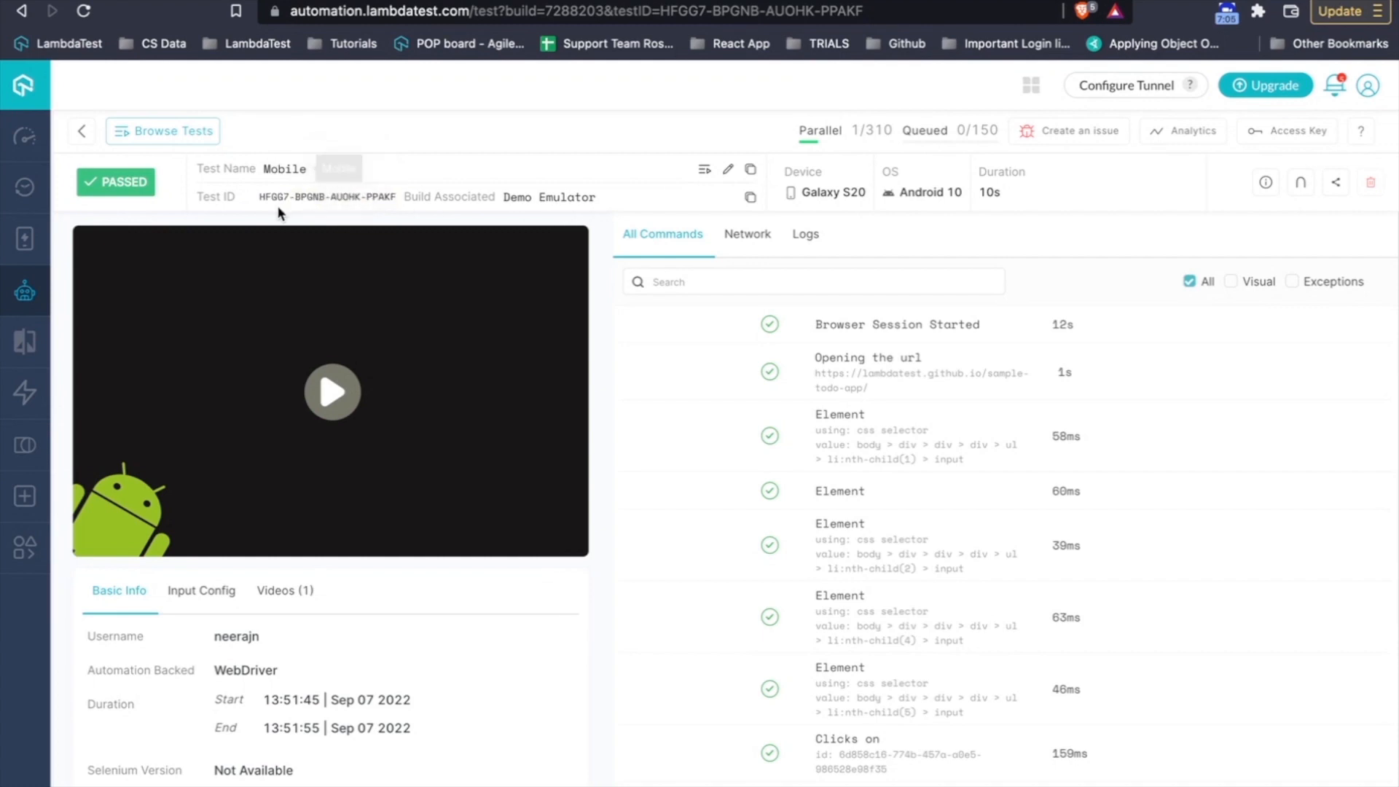
click(327, 402)
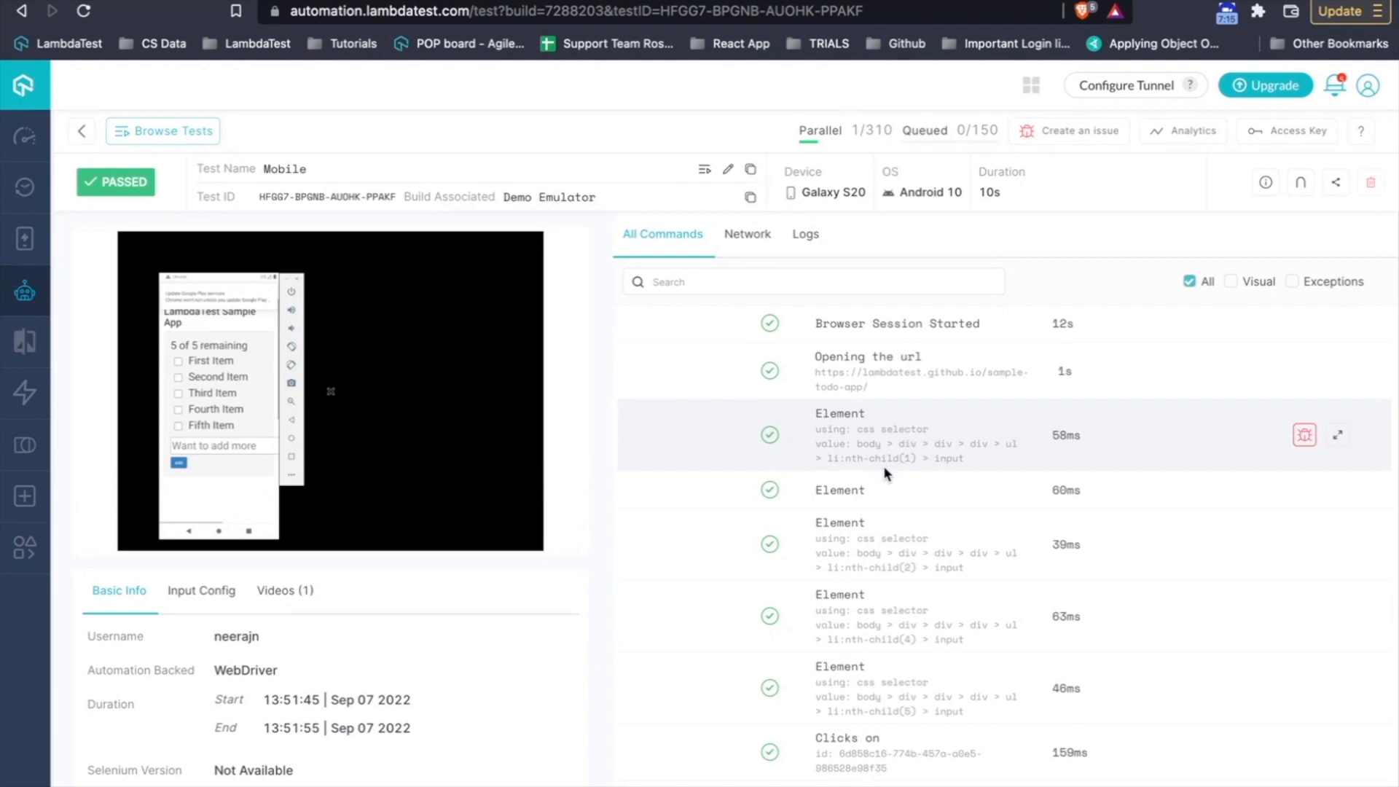
scroll(884, 466, down, 3)
scroll(883, 466, down, 2)
scroll(884, 465, down, 3)
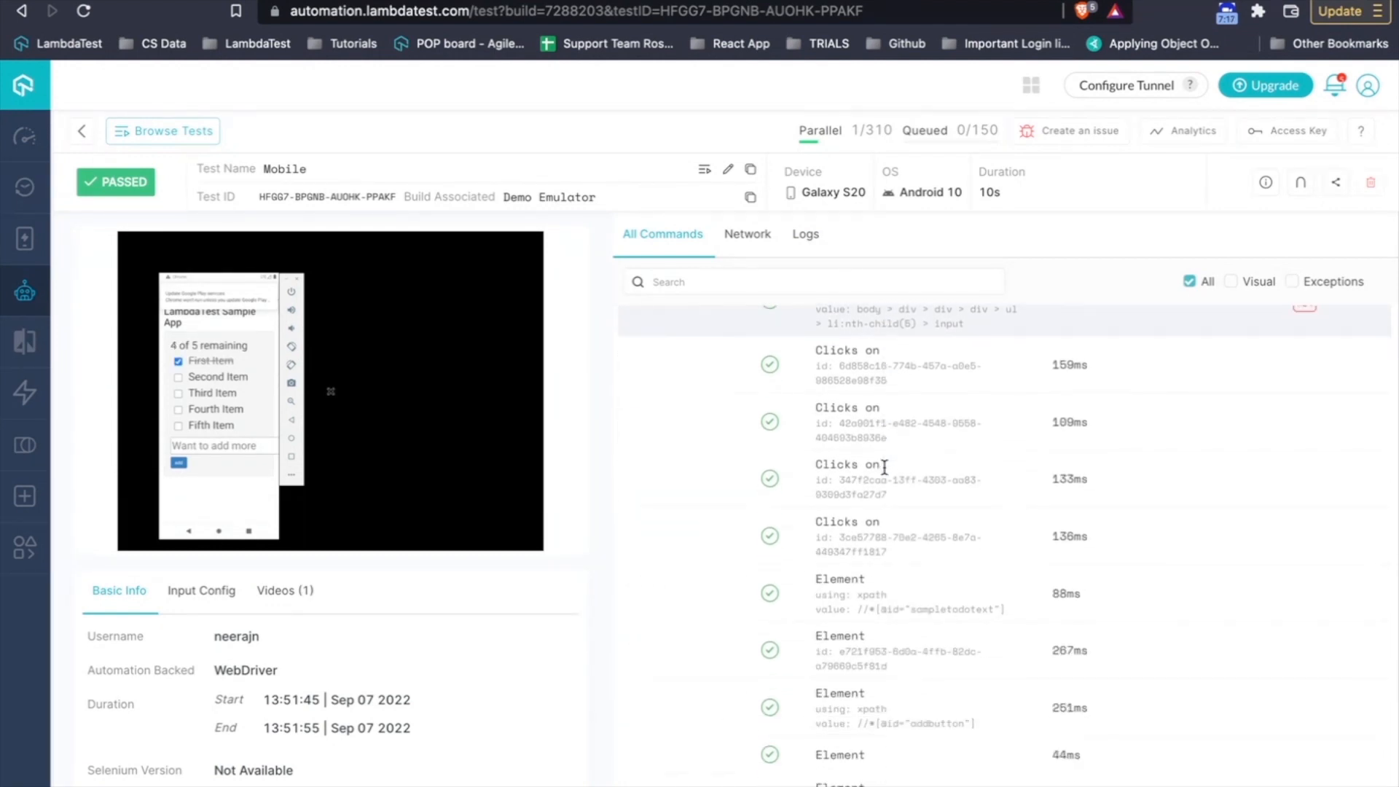
scroll(883, 466, down, 1)
scroll(235, 686, down, 2)
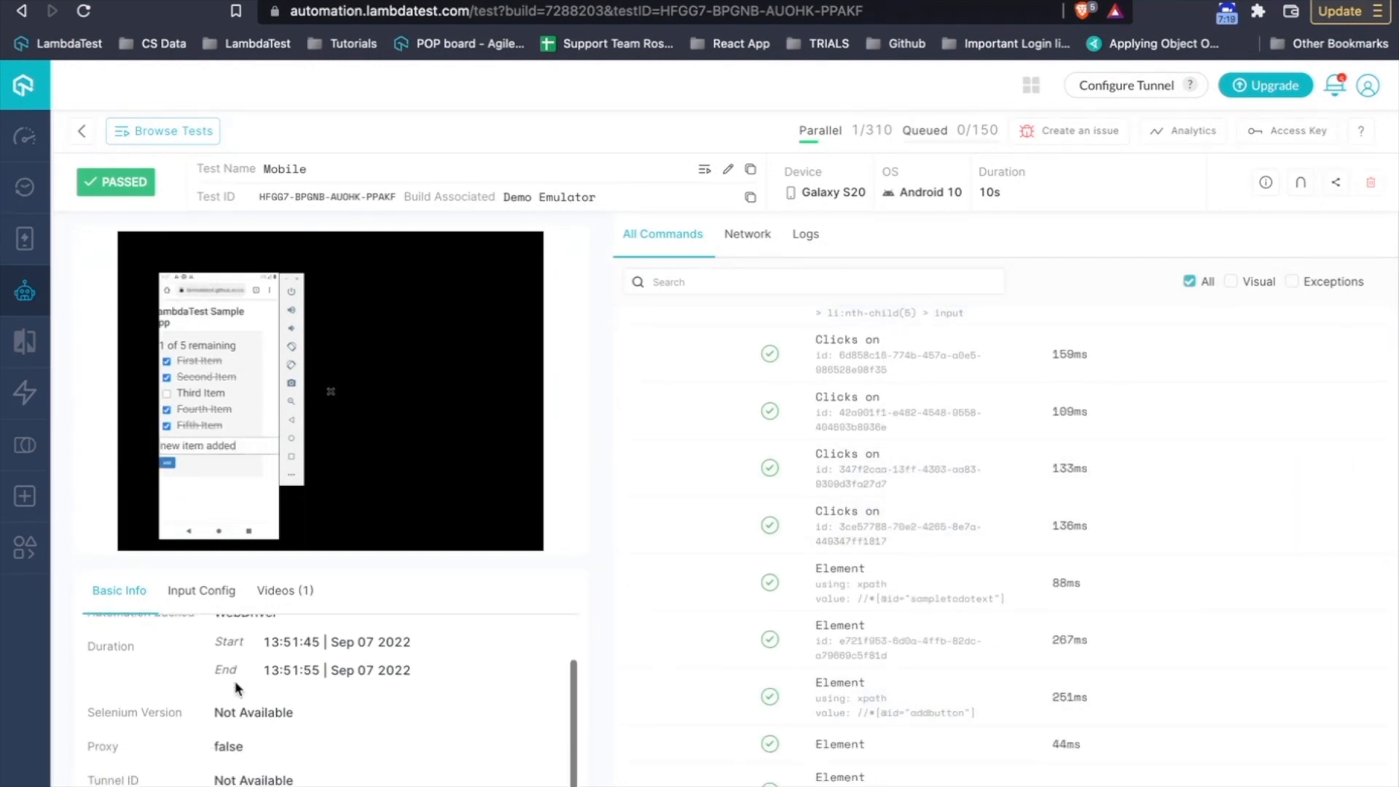
scroll(235, 686, up, 2)
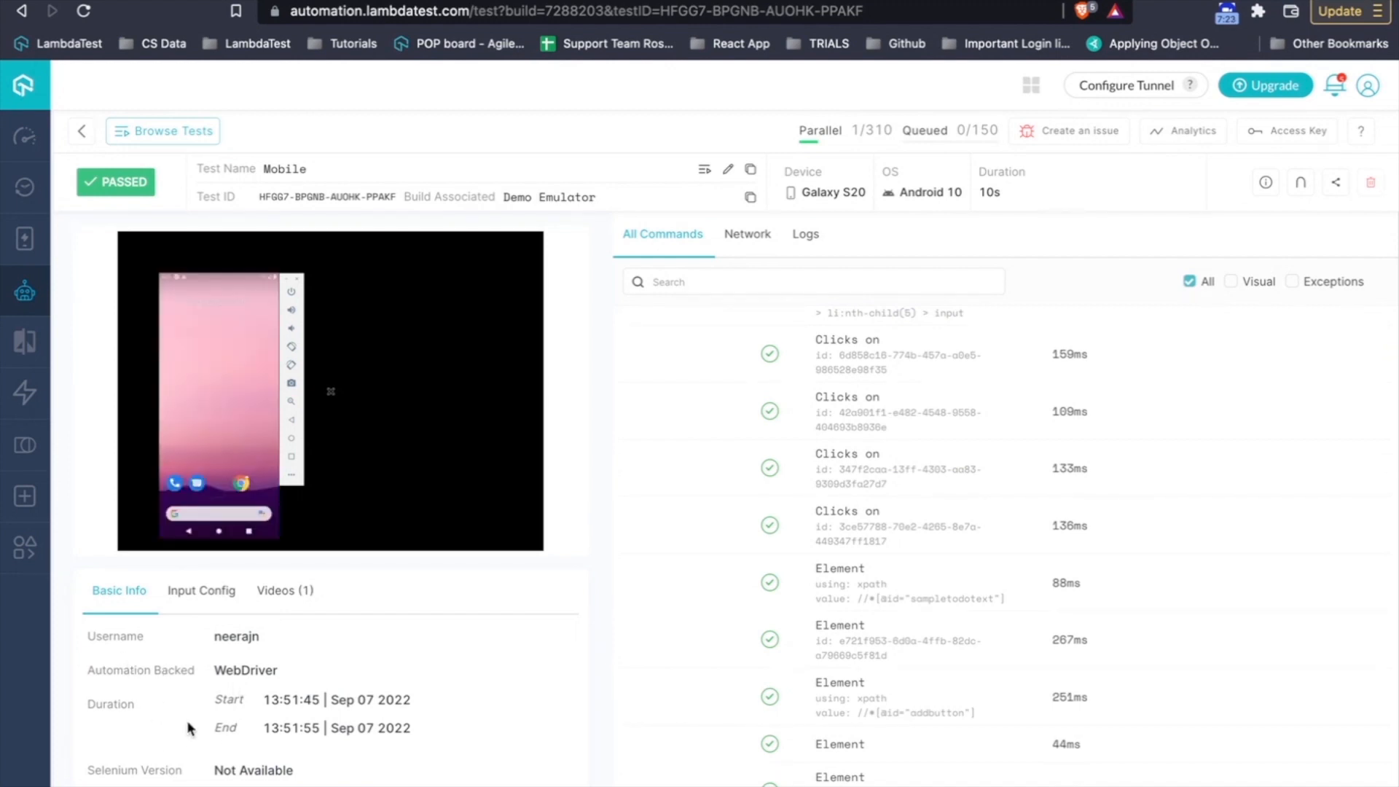
click(205, 594)
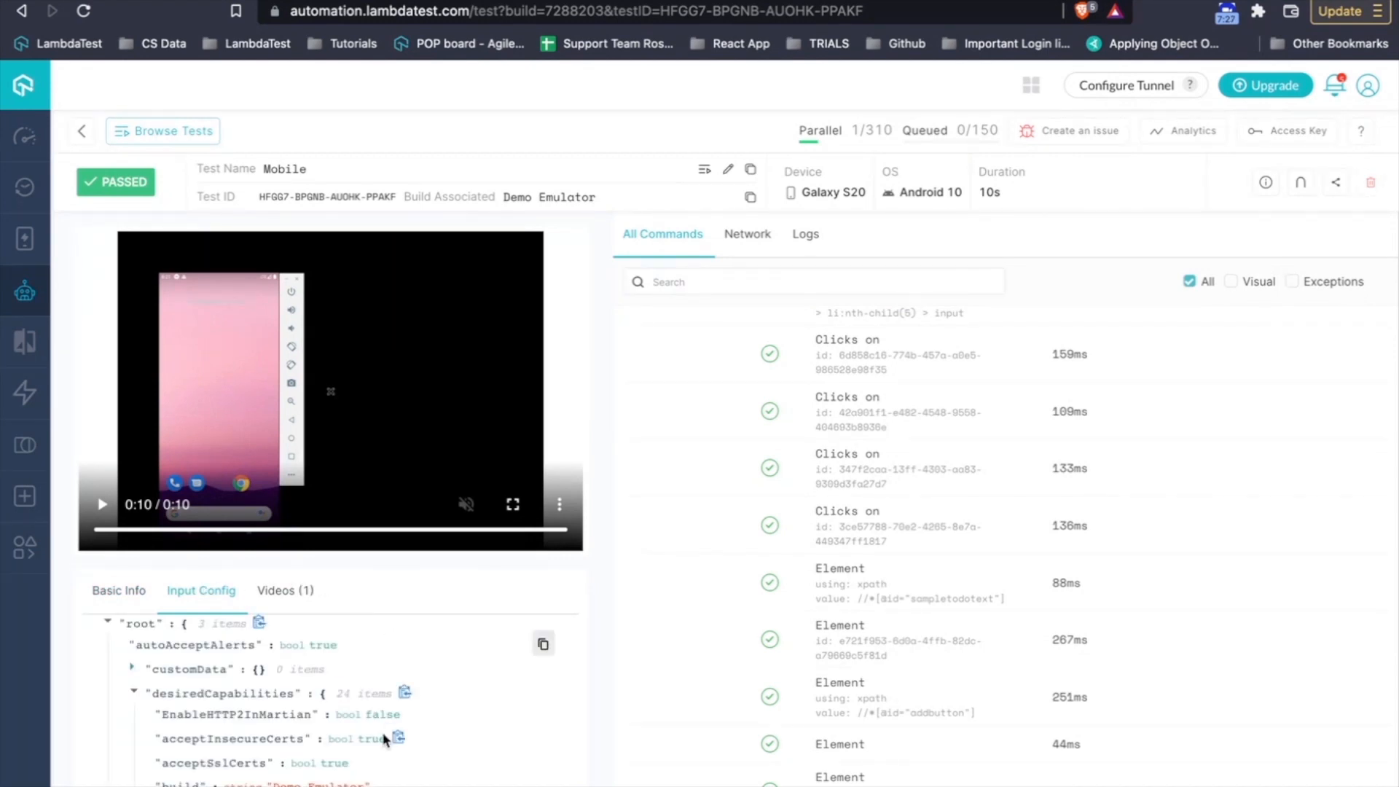
scroll(386, 739, down, 1)
scroll(385, 740, down, 2)
scroll(385, 740, down, 2)
scroll(385, 740, down, 2)
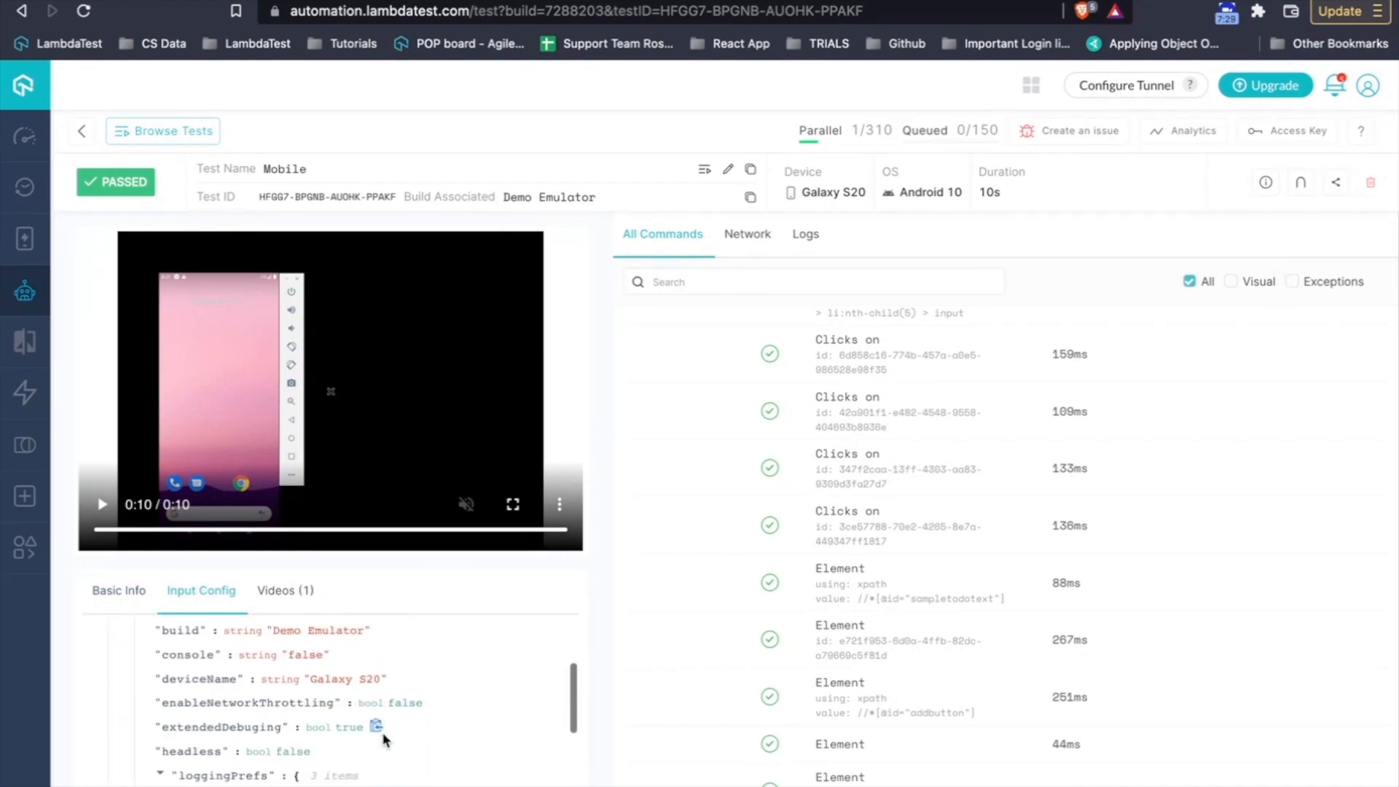
scroll(384, 739, down, 1)
scroll(385, 739, down, 2)
scroll(384, 739, down, 1)
scroll(385, 739, down, 2)
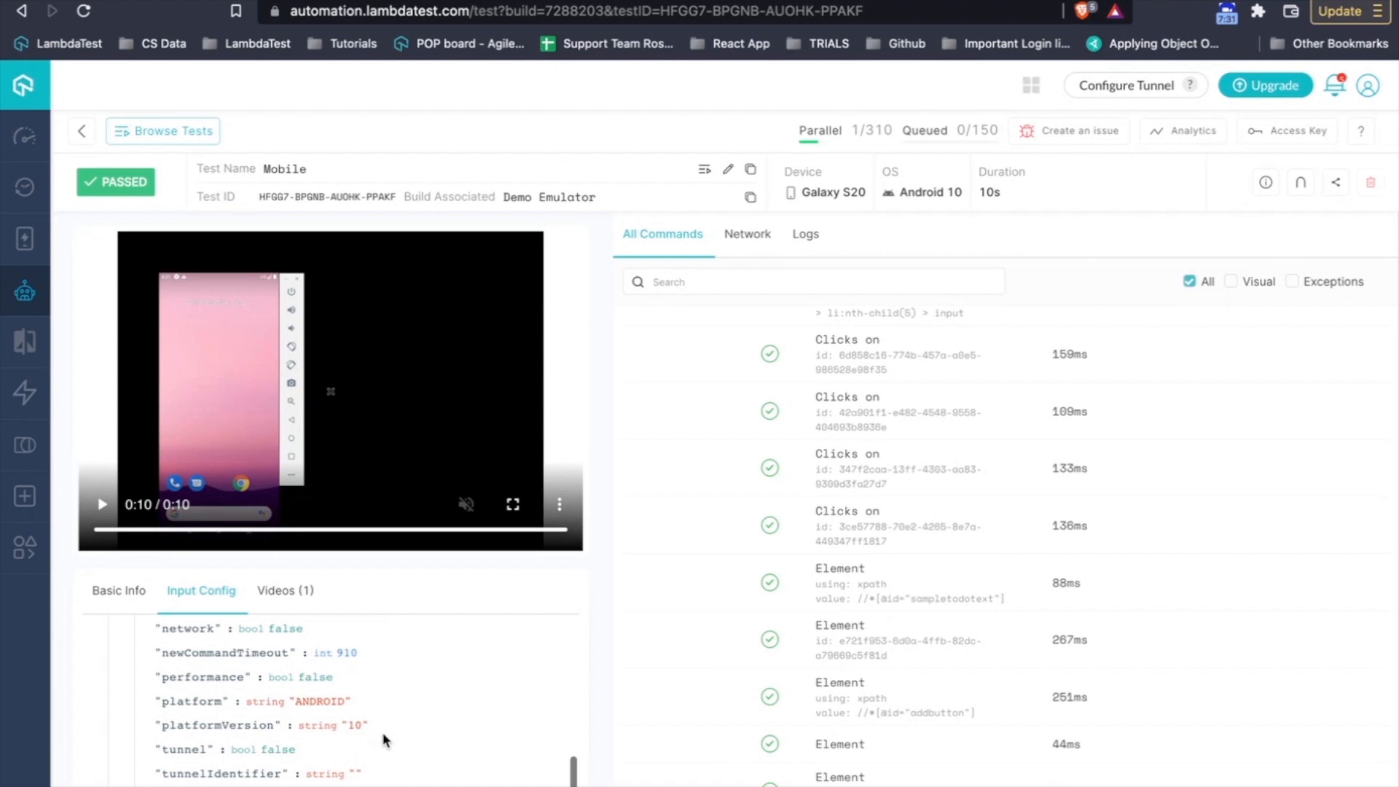
scroll(385, 739, down, 2)
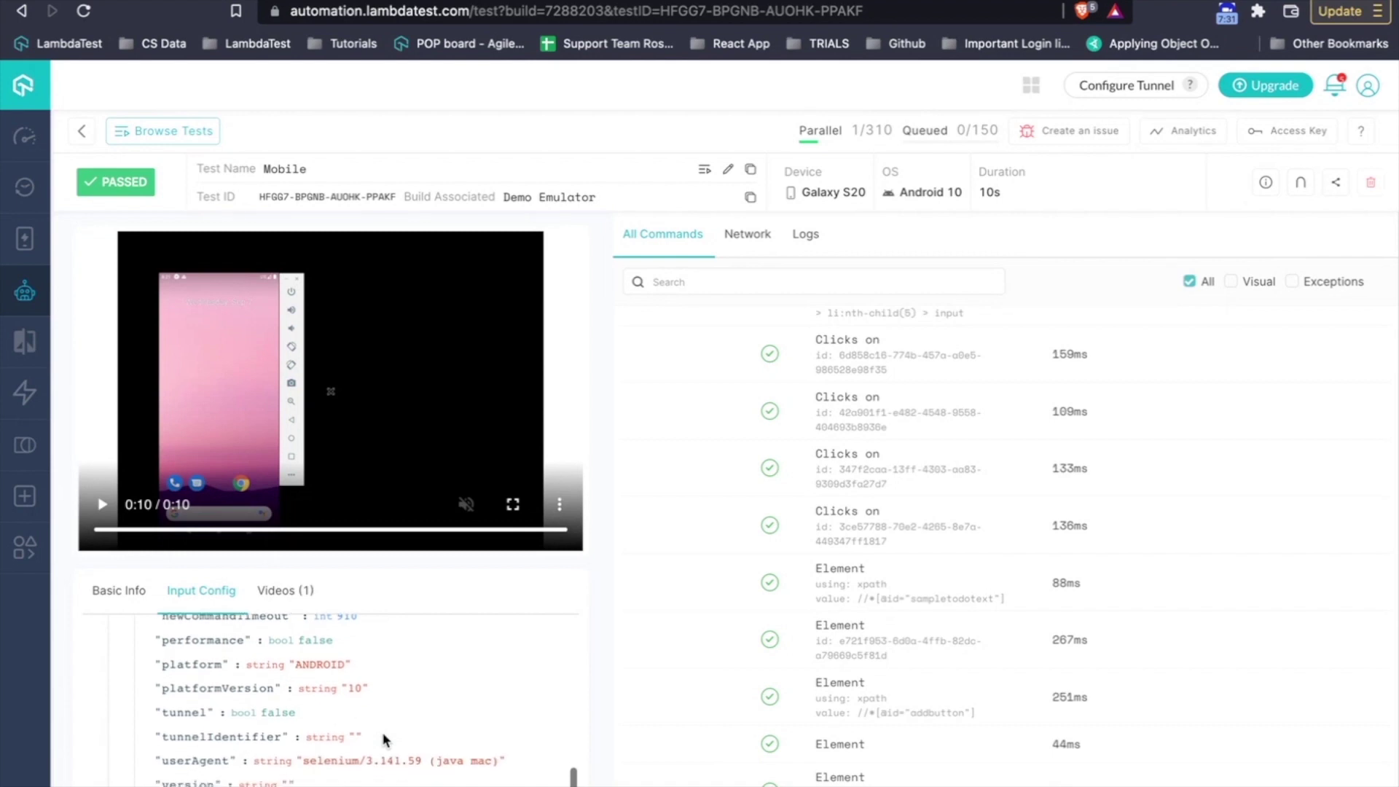
- Check the session's video file, network activity and Appium logs
click(286, 591)
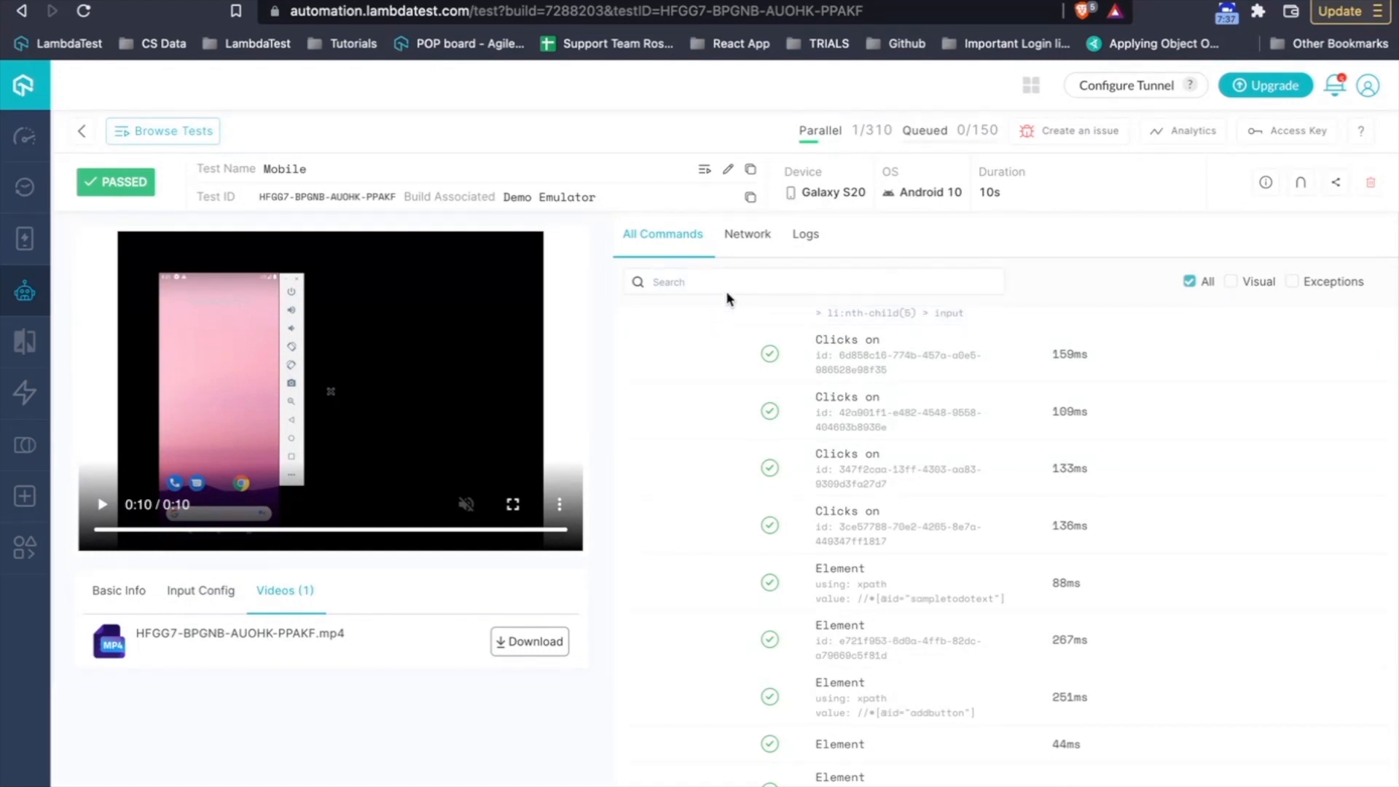
click(748, 234)
click(807, 235)
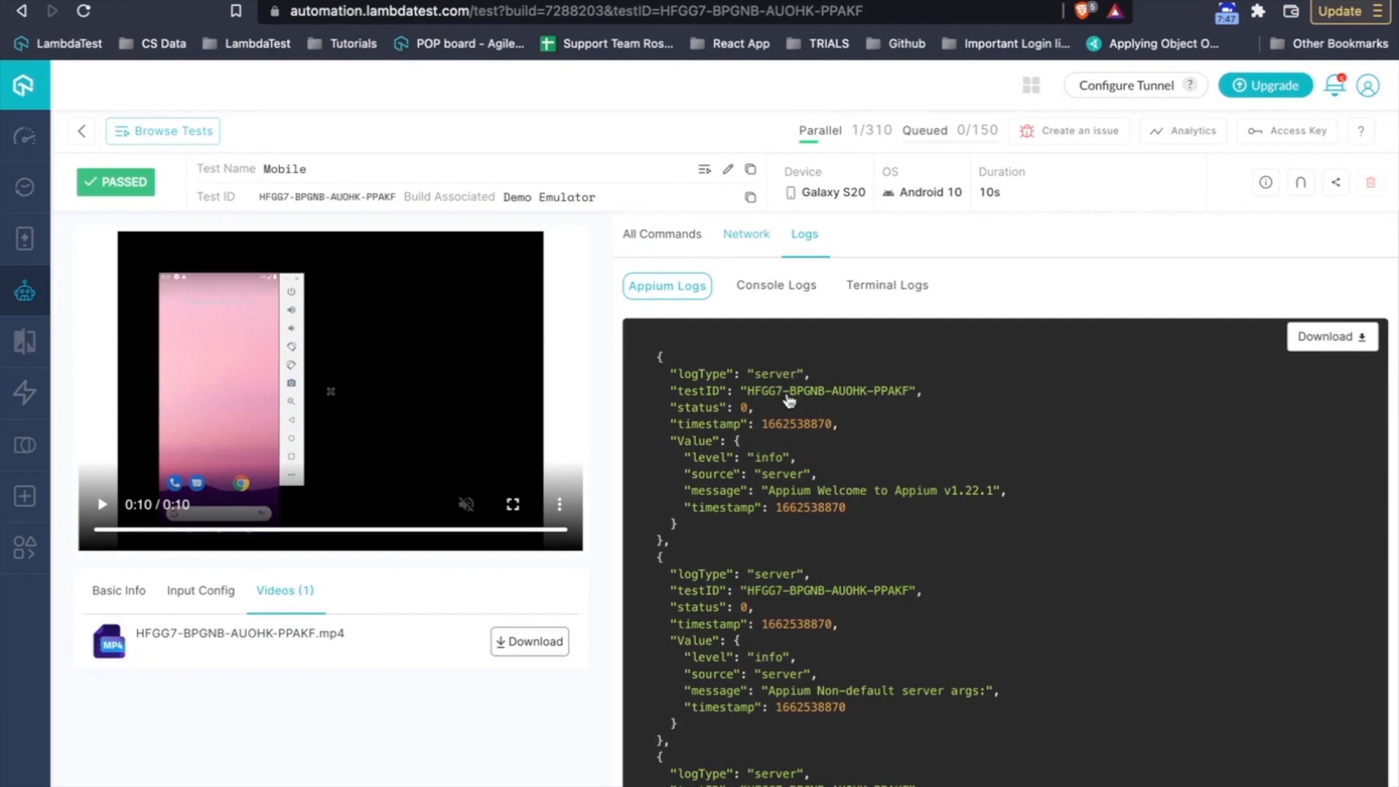
- Check the test's network logs and return to the results in the browser
click(754, 230)
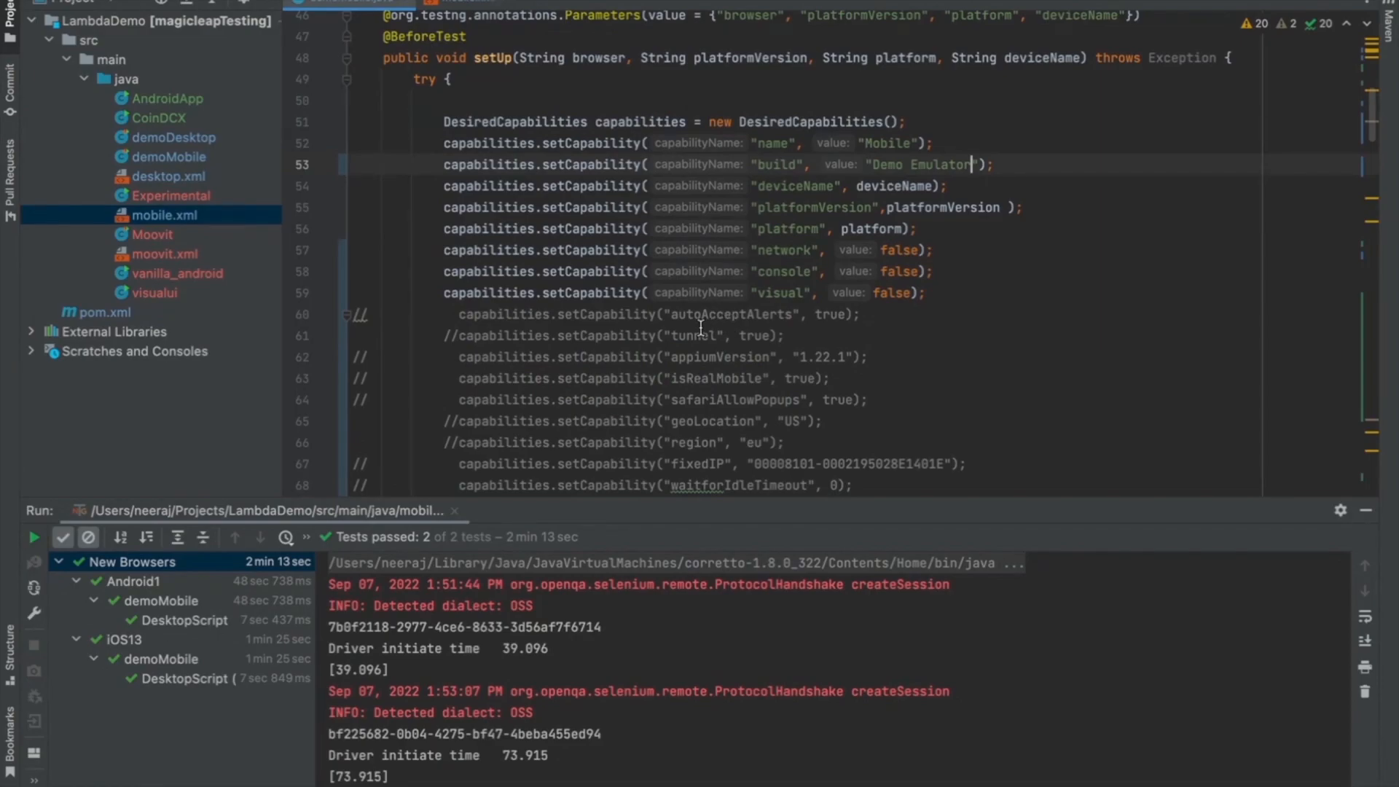
key(super+Tab)
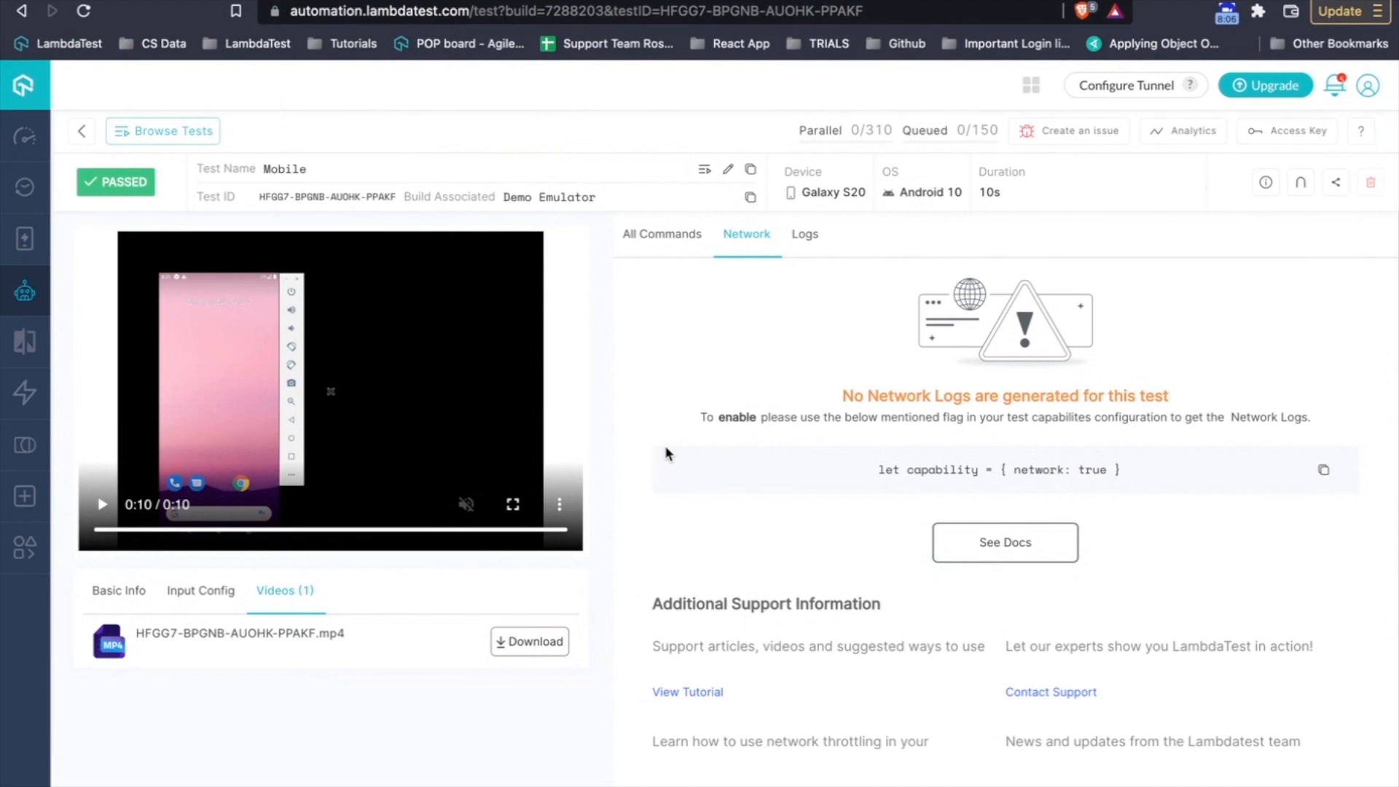
scroll(731, 533, down, 1)
scroll(731, 534, up, 1)
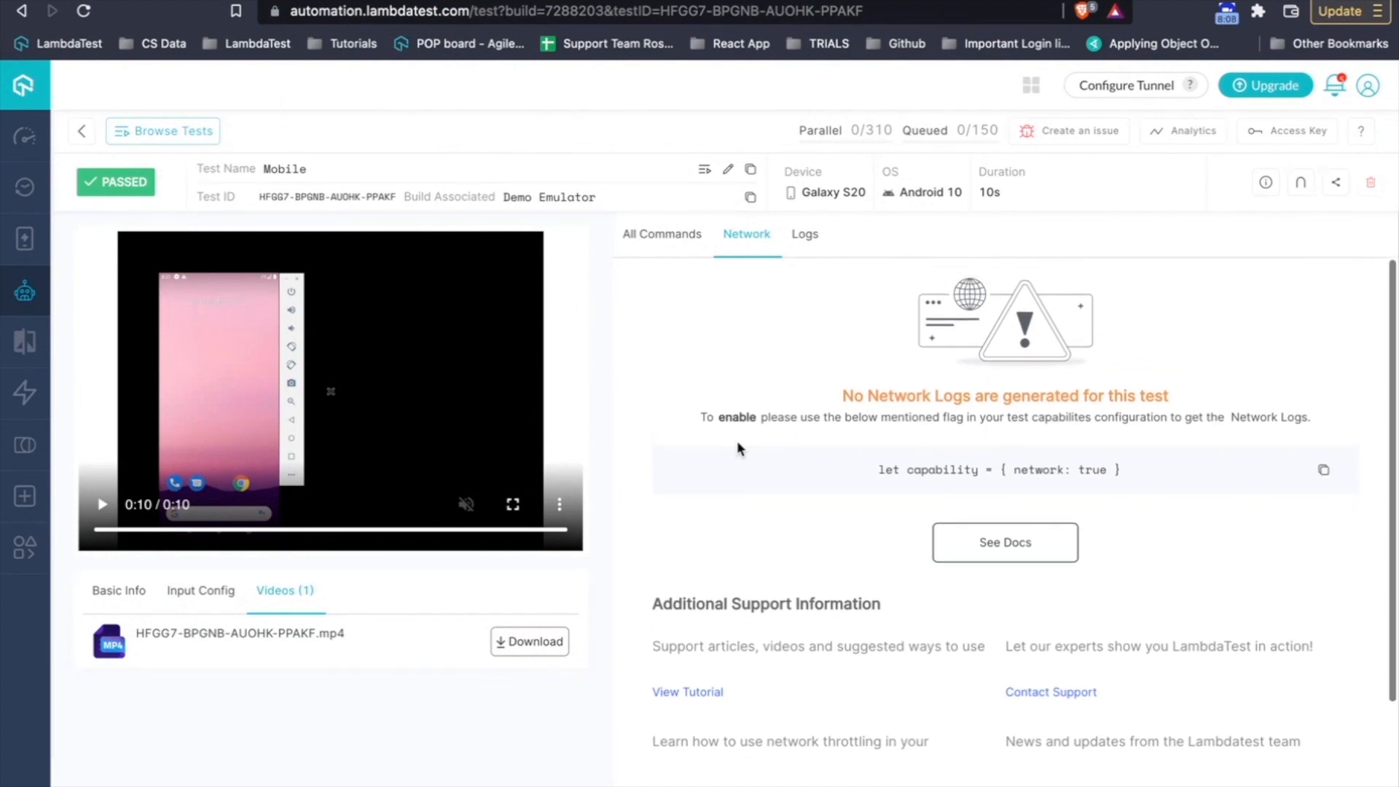
scroll(1060, 522, down, 1)
scroll(1060, 523, up, 1)
- Bring up the Share with People form for the test and dismiss it without sharing
click(1341, 188)
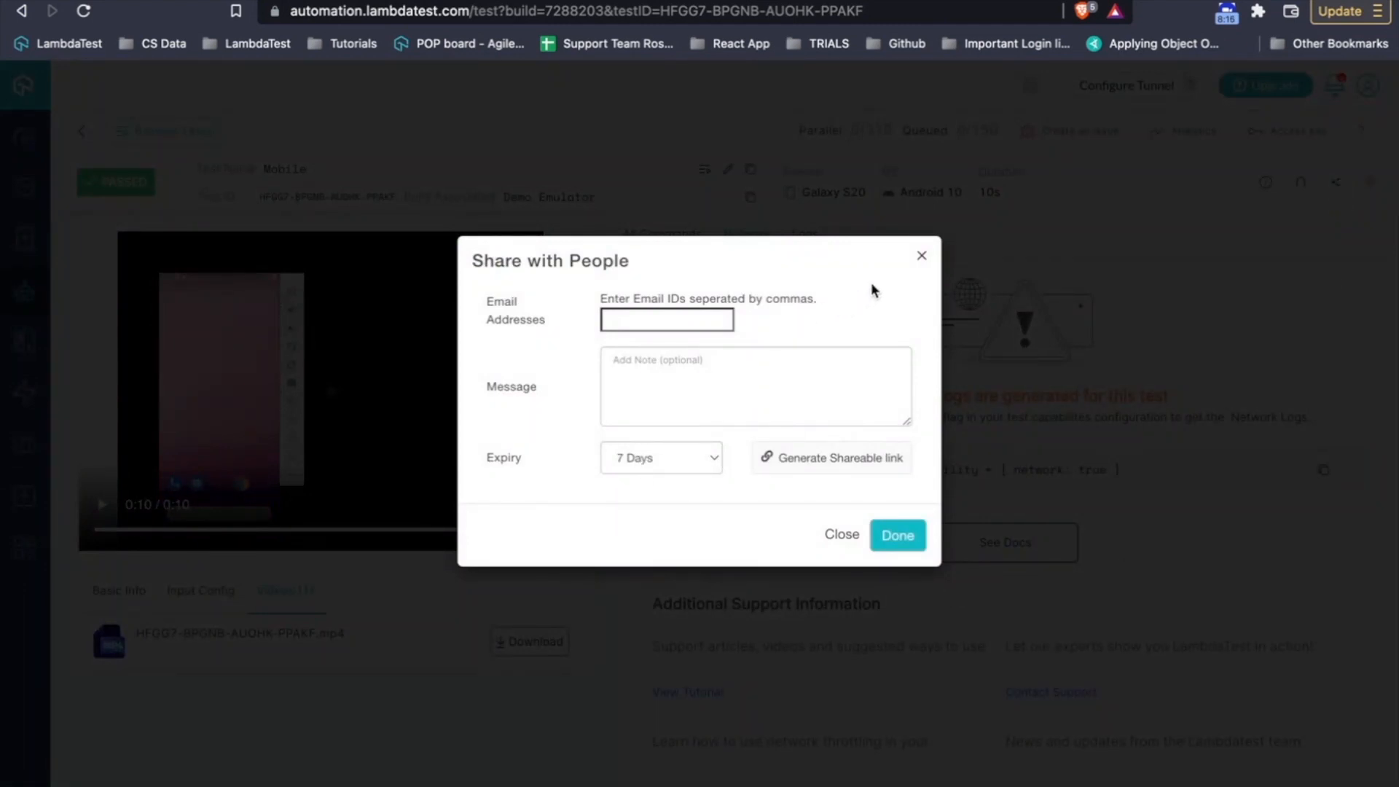
click(923, 263)
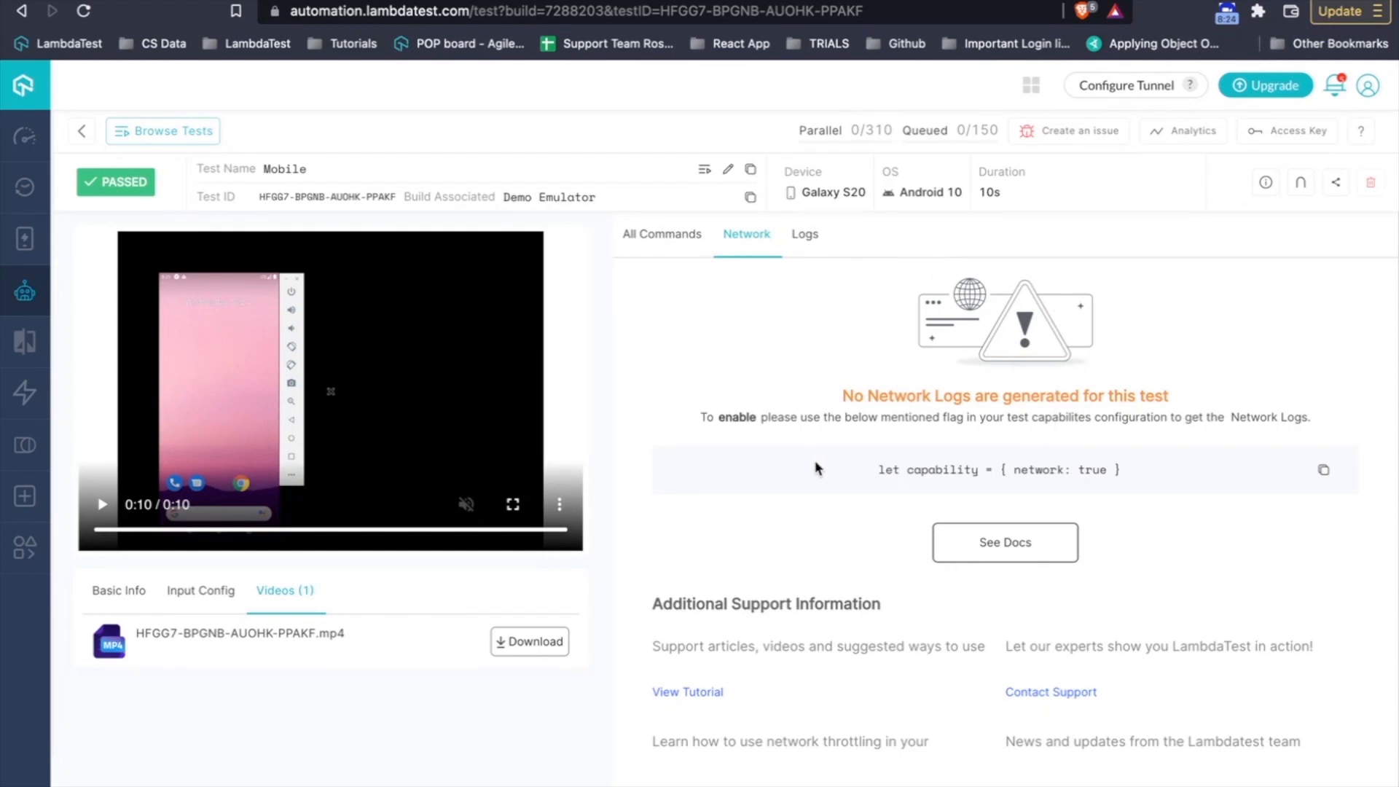
- Start an issue report for the test, begin its summary, then dismiss it uncreated
click(1077, 133)
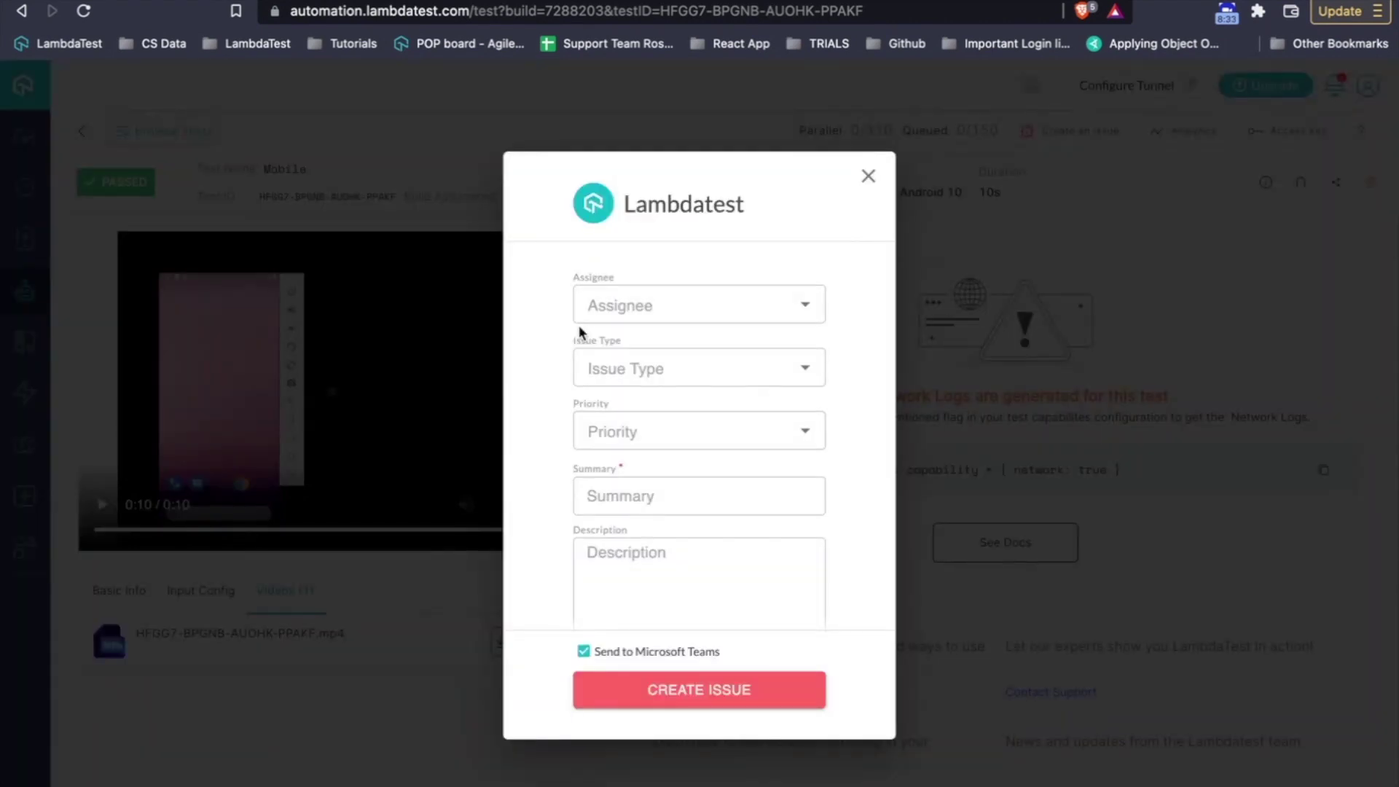
click(671, 493)
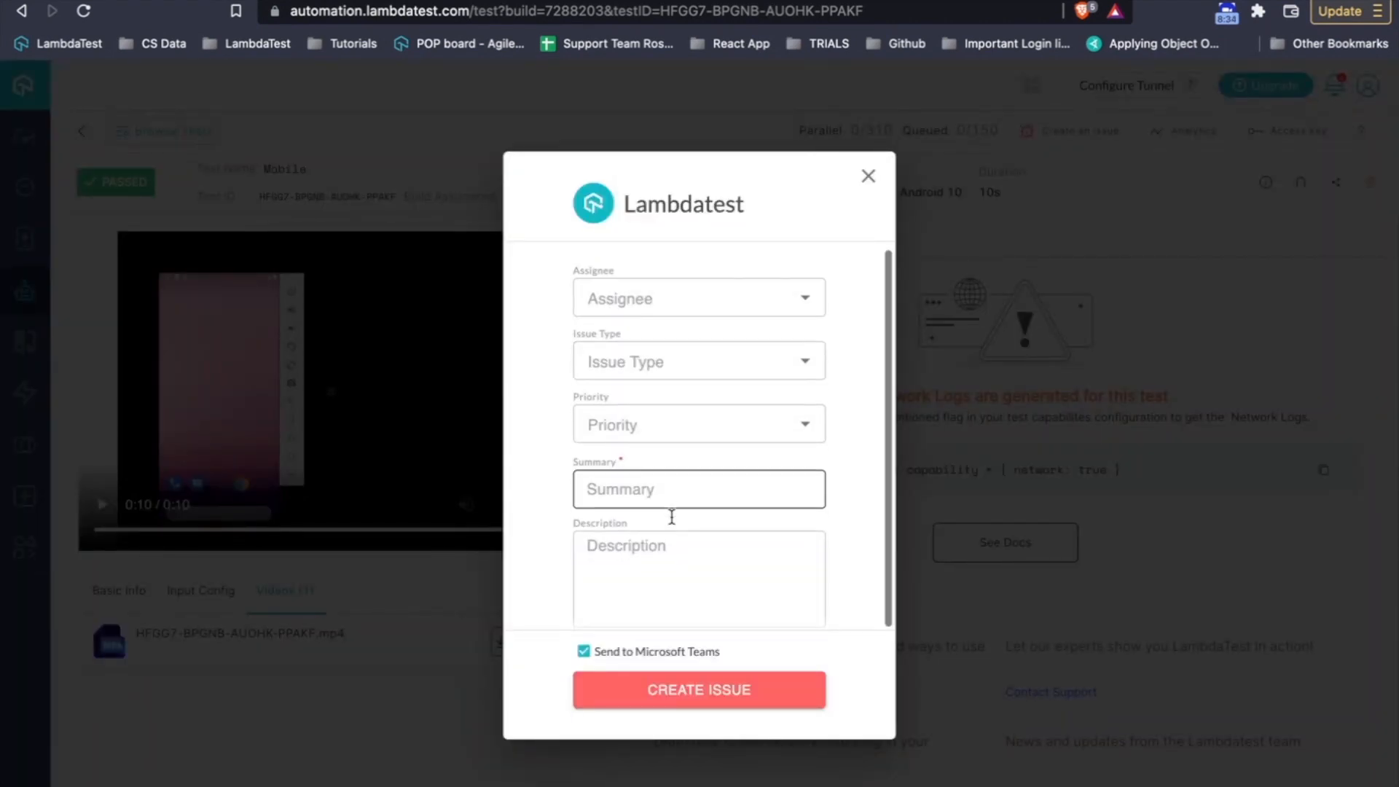
scroll(671, 516, up, 1)
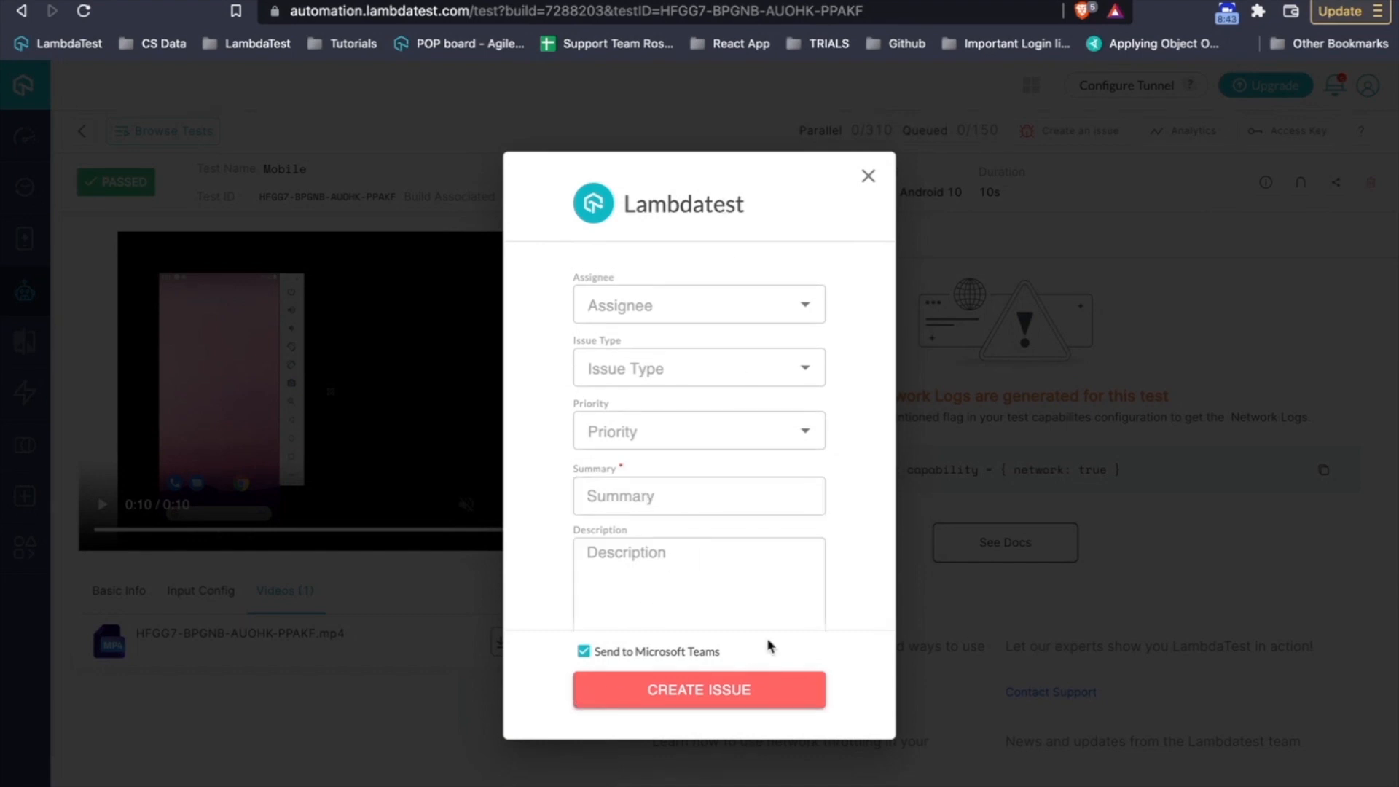
click(869, 177)
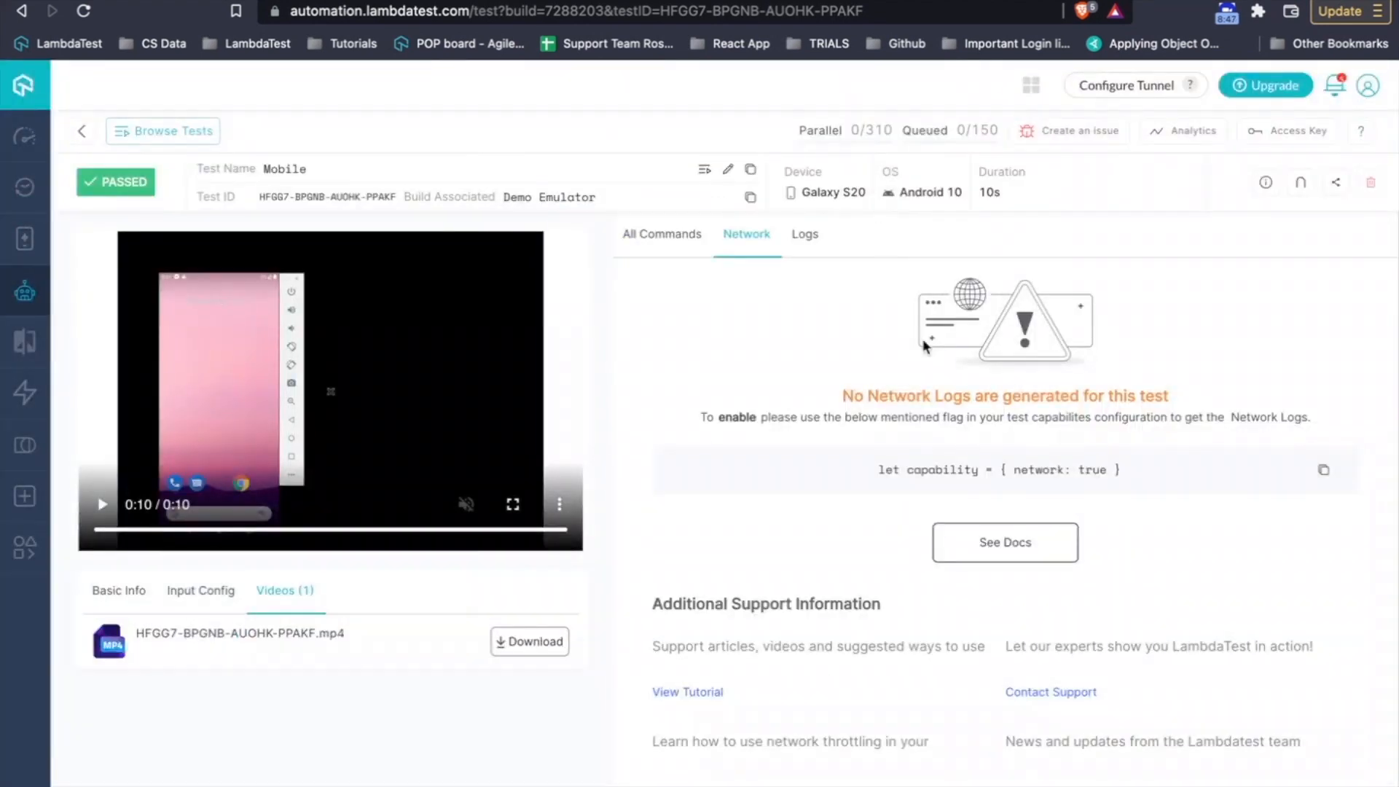
scroll(707, 578, down, 1)
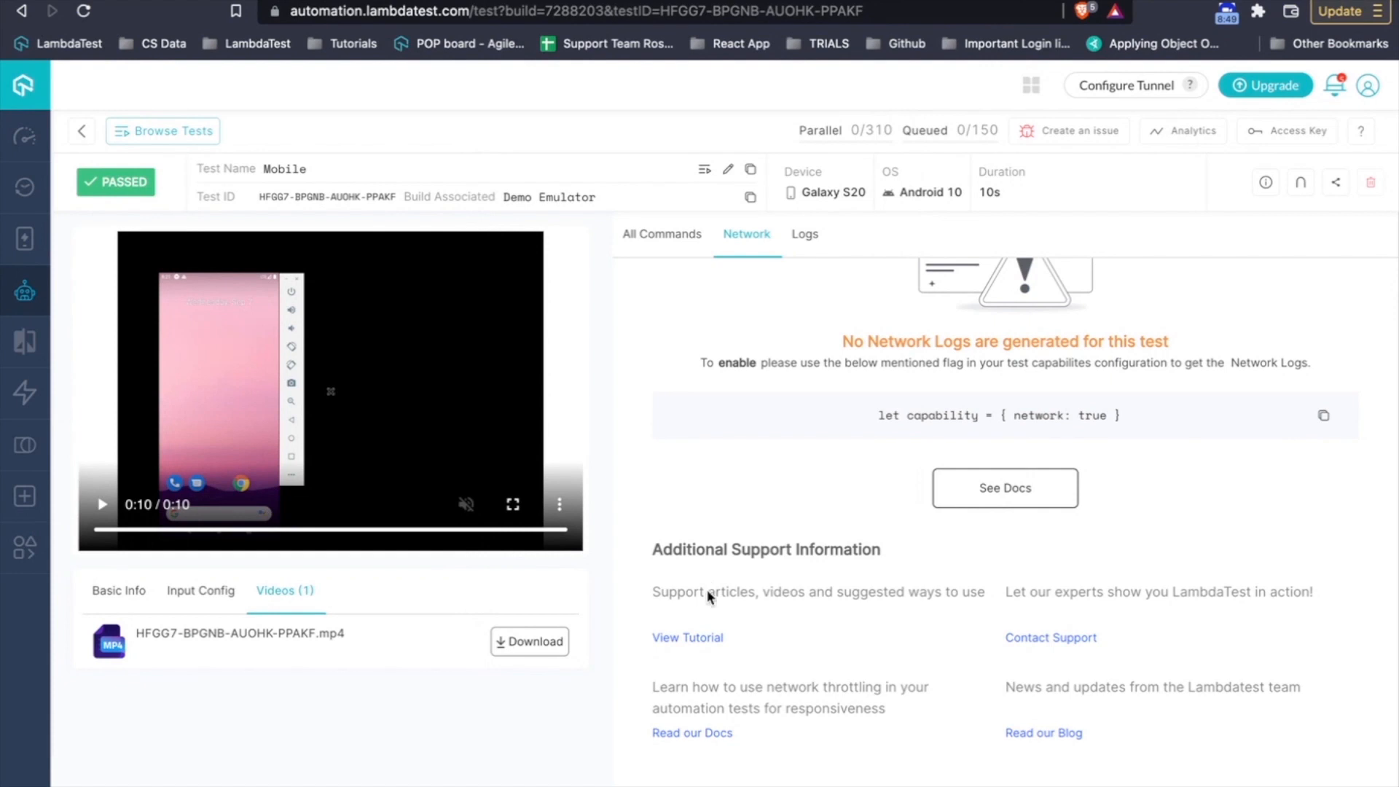
- Replay the session video and return to the Demo Emulator build's session list
click(100, 503)
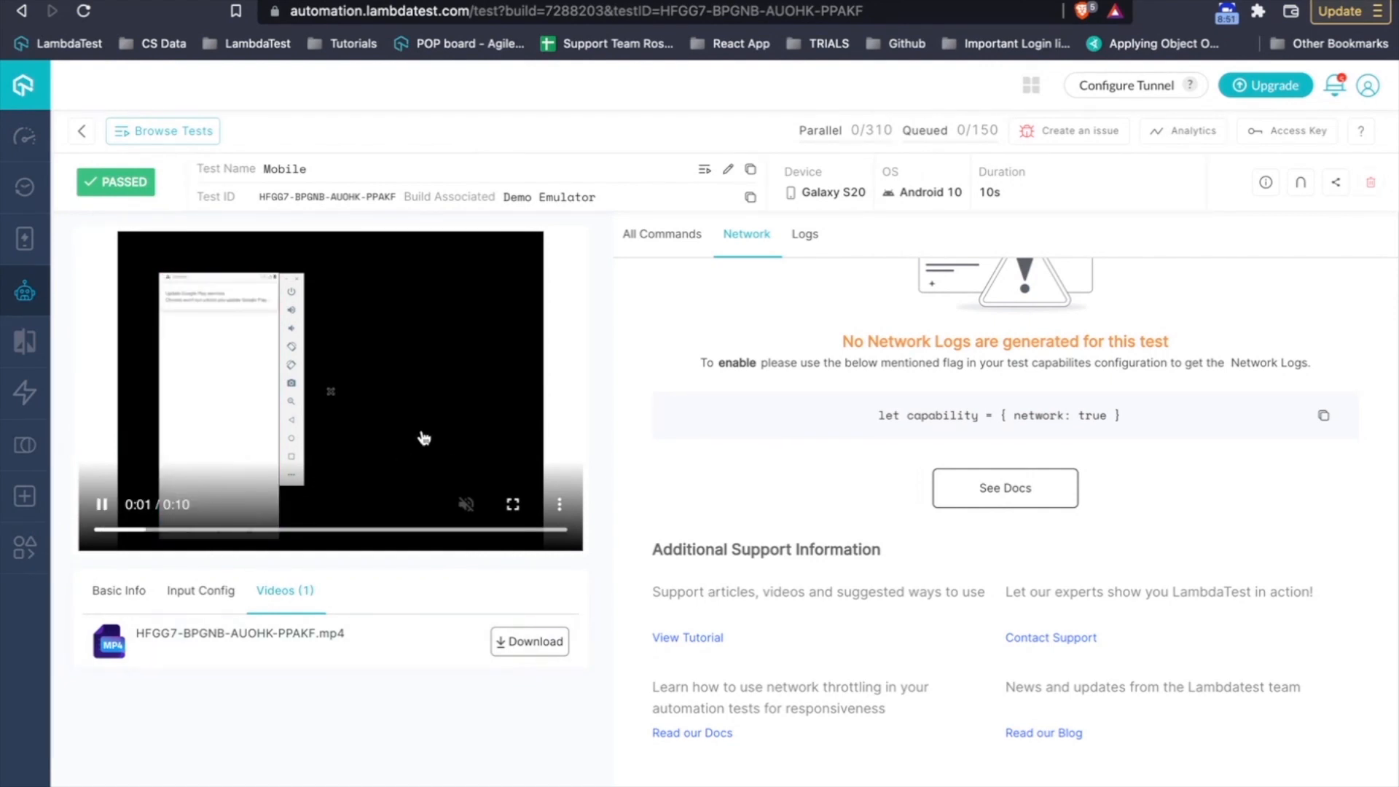
click(83, 135)
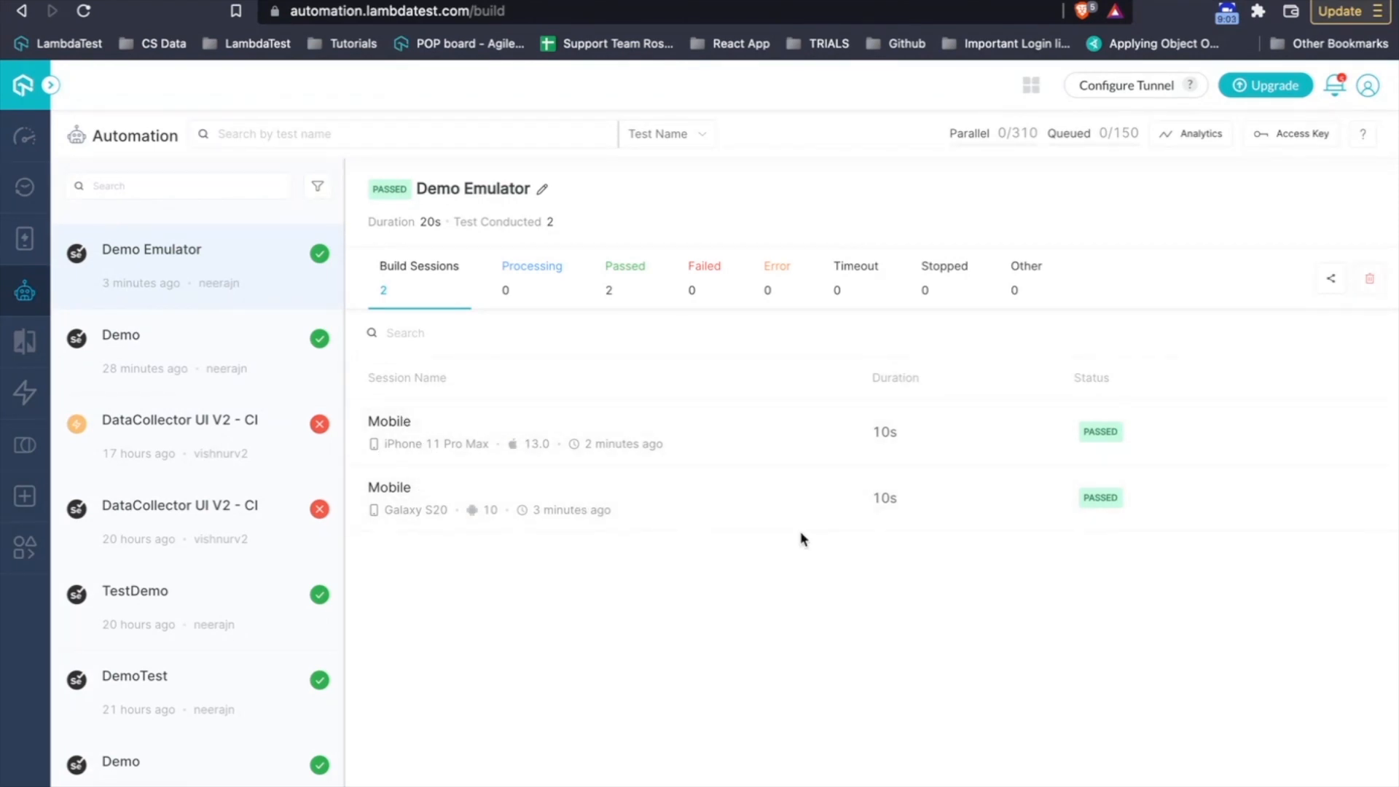
- Uncomment setCapability("isRealMobile", true) on line 63 of the setUp code
key(super+Tab)
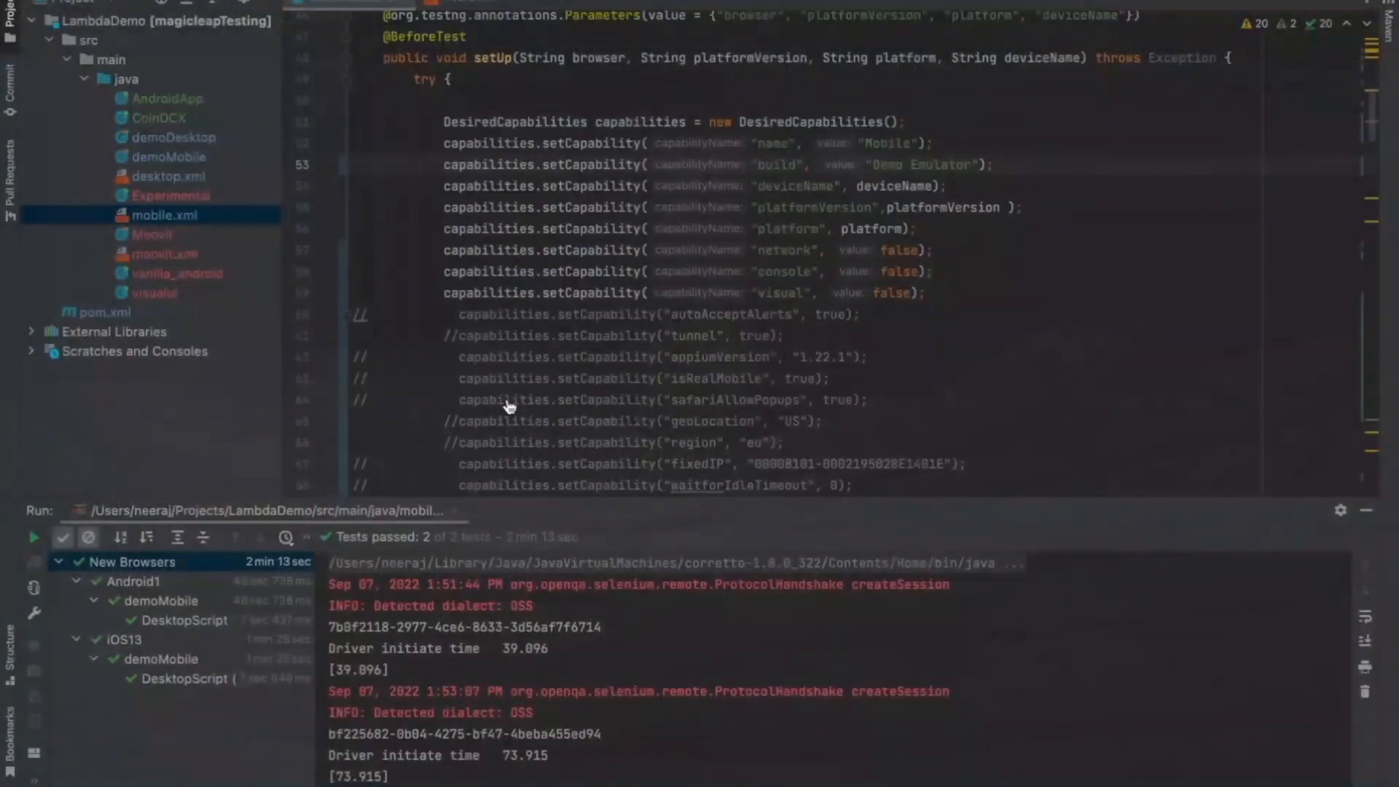
scroll(846, 314, down, 5)
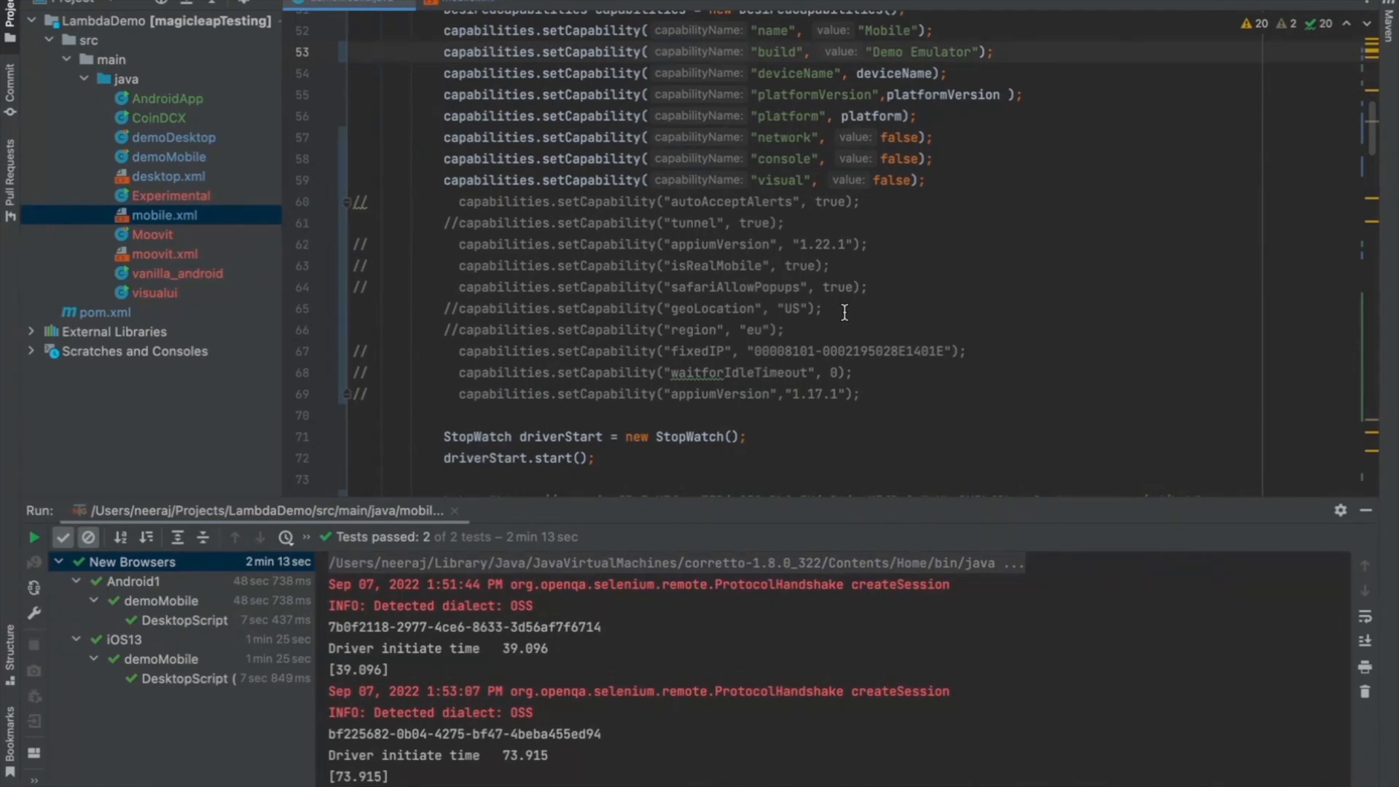
click(460, 271)
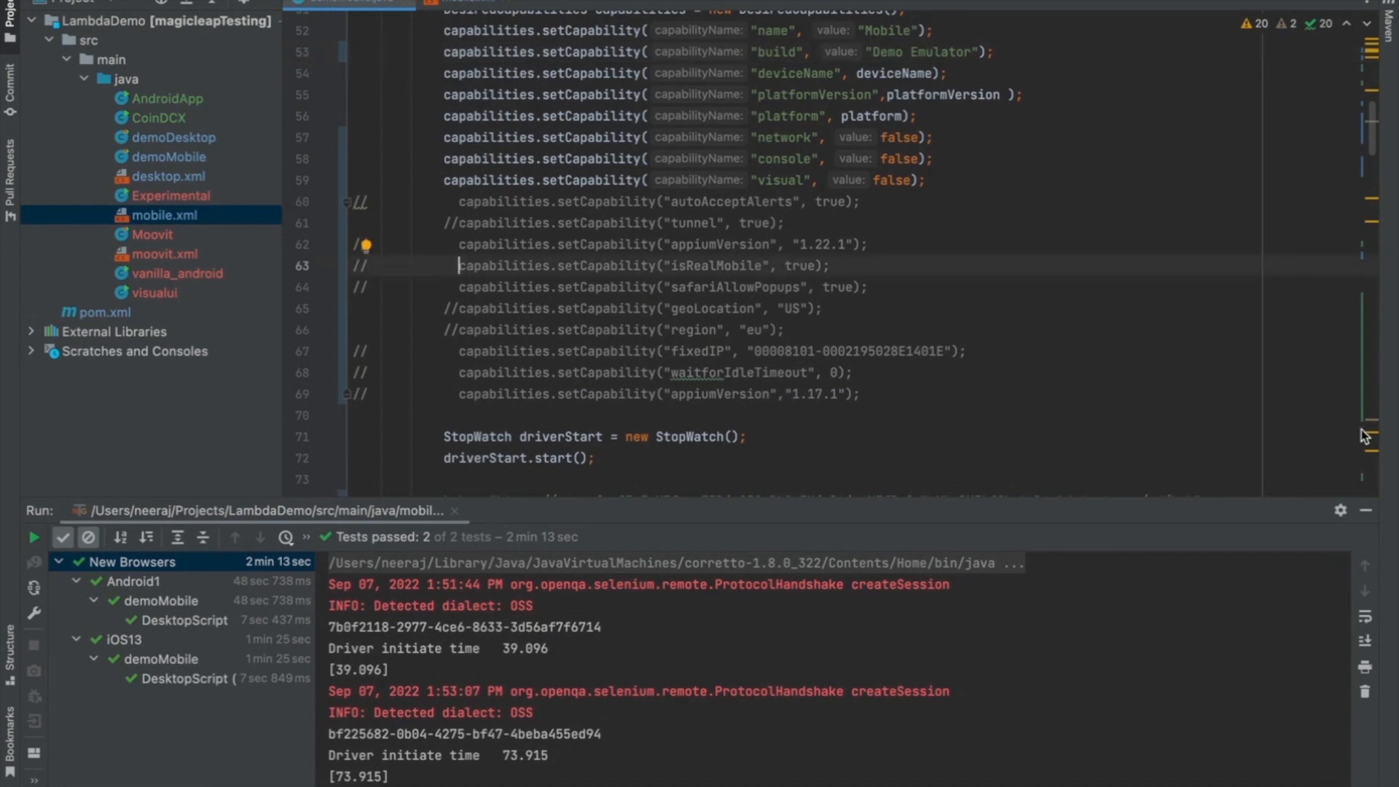
key(ctrl+slash)
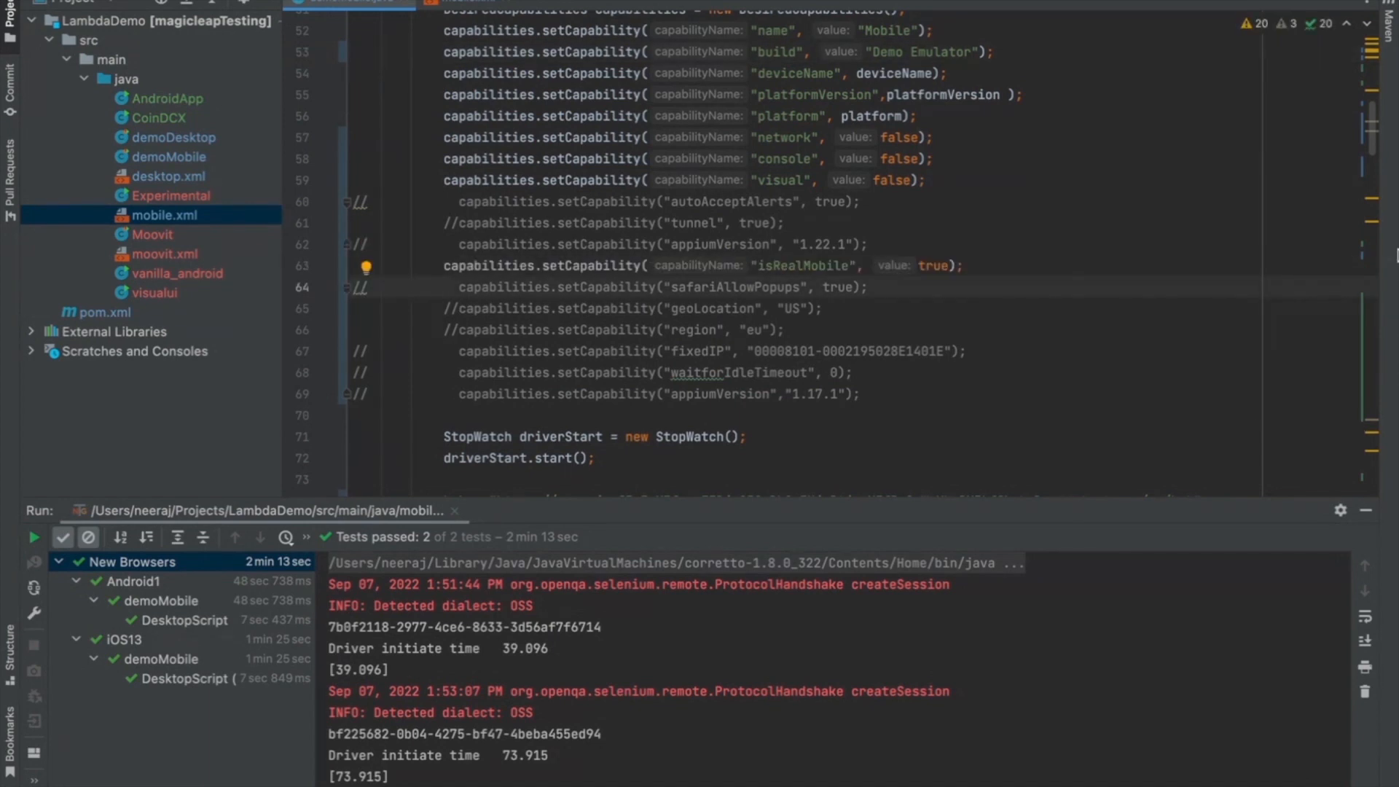
mouse_move(803, 266)
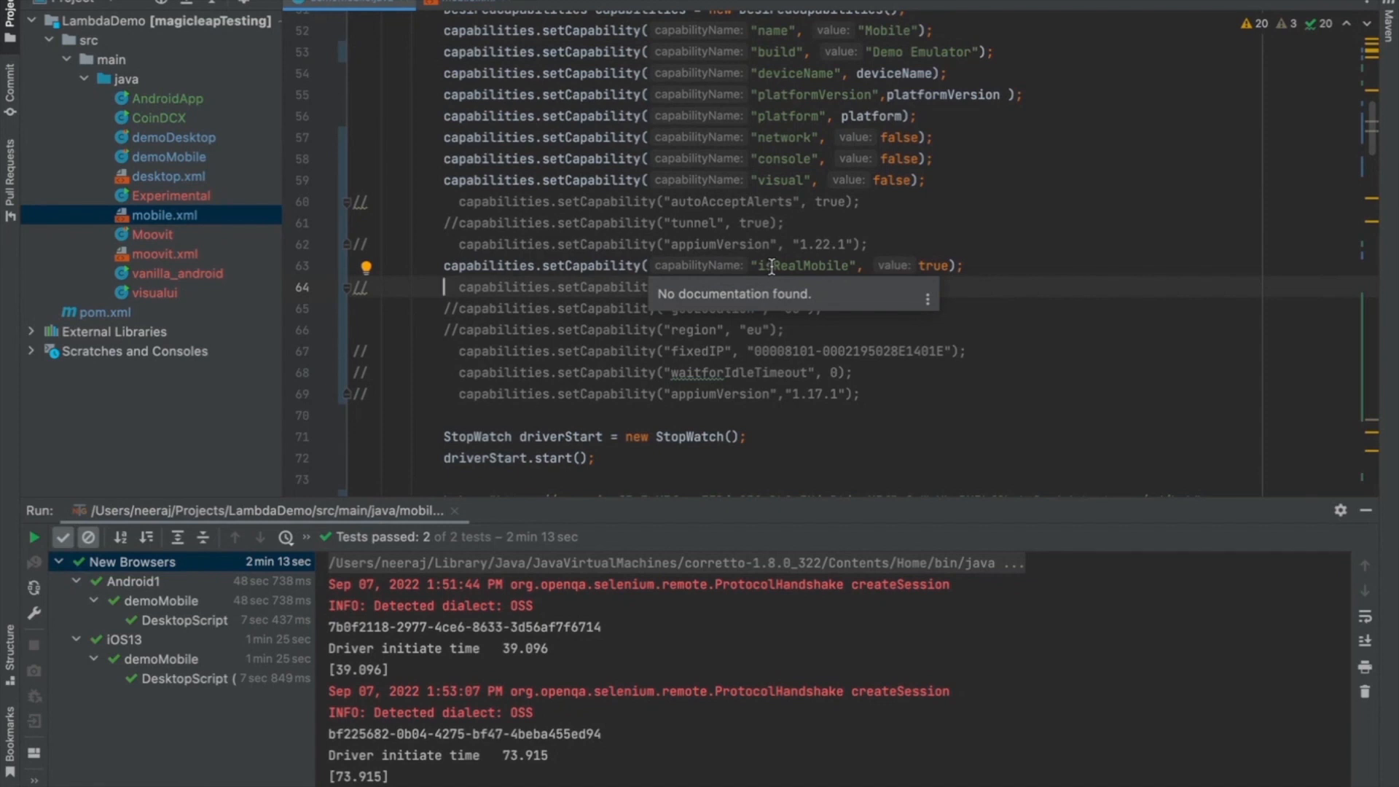
scroll(771, 266, down, 2)
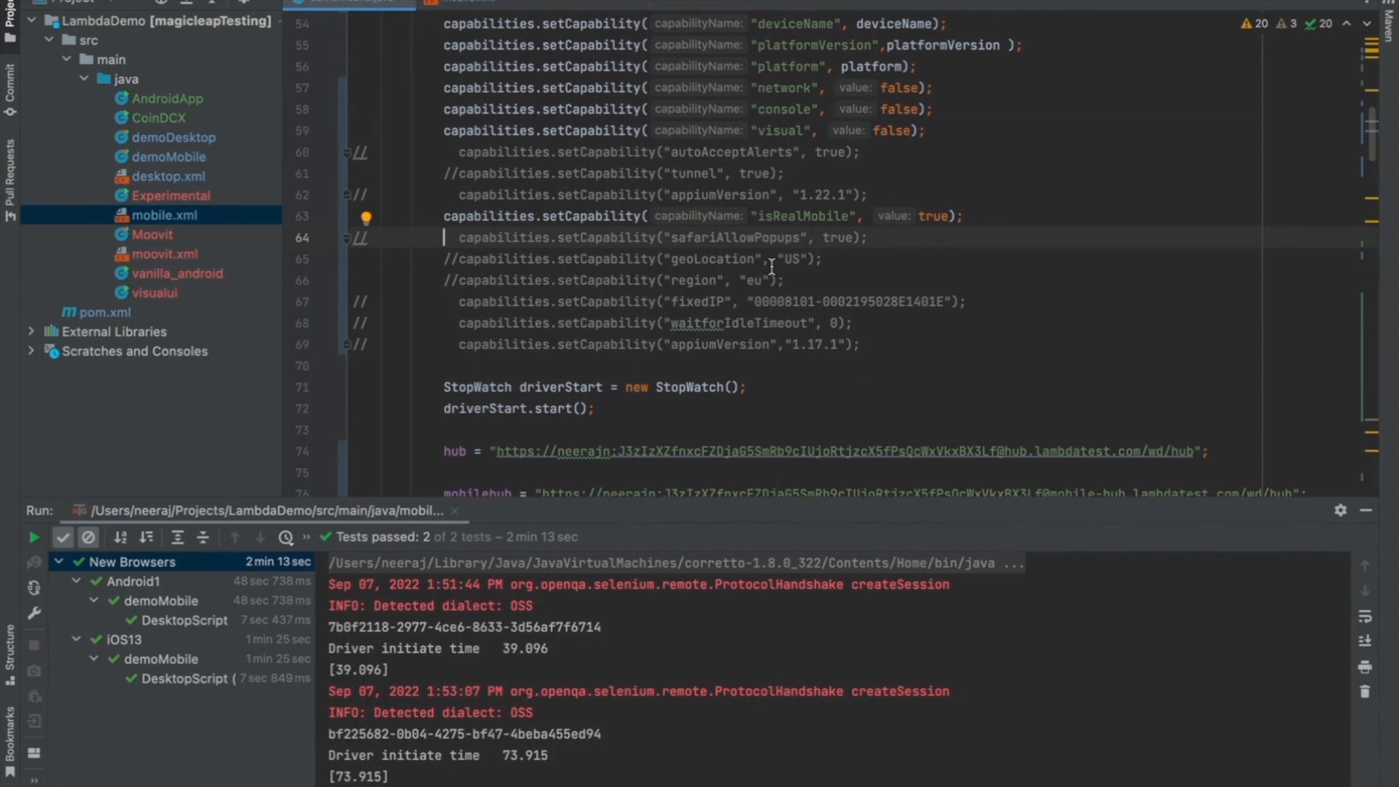
scroll(772, 265, down, 1)
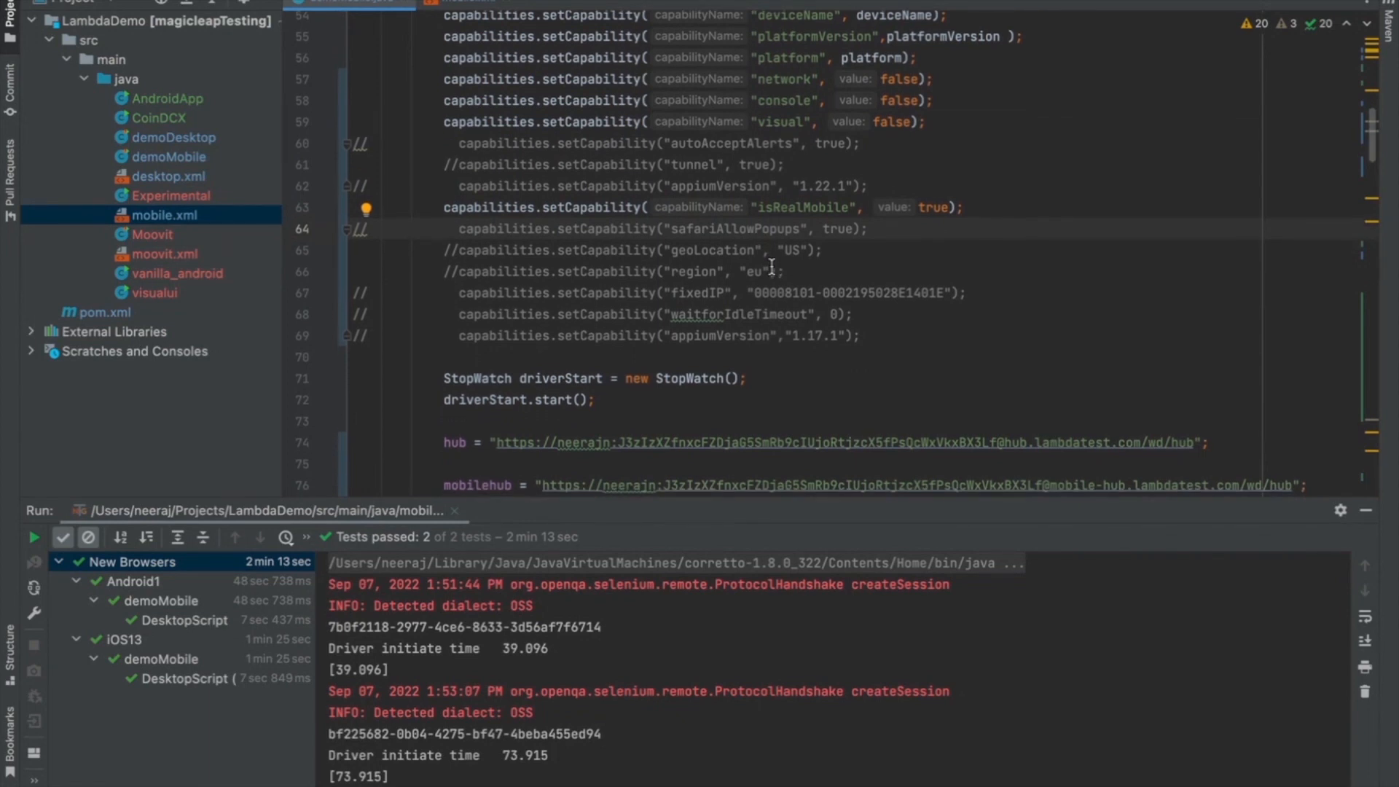
scroll(772, 266, up, 2)
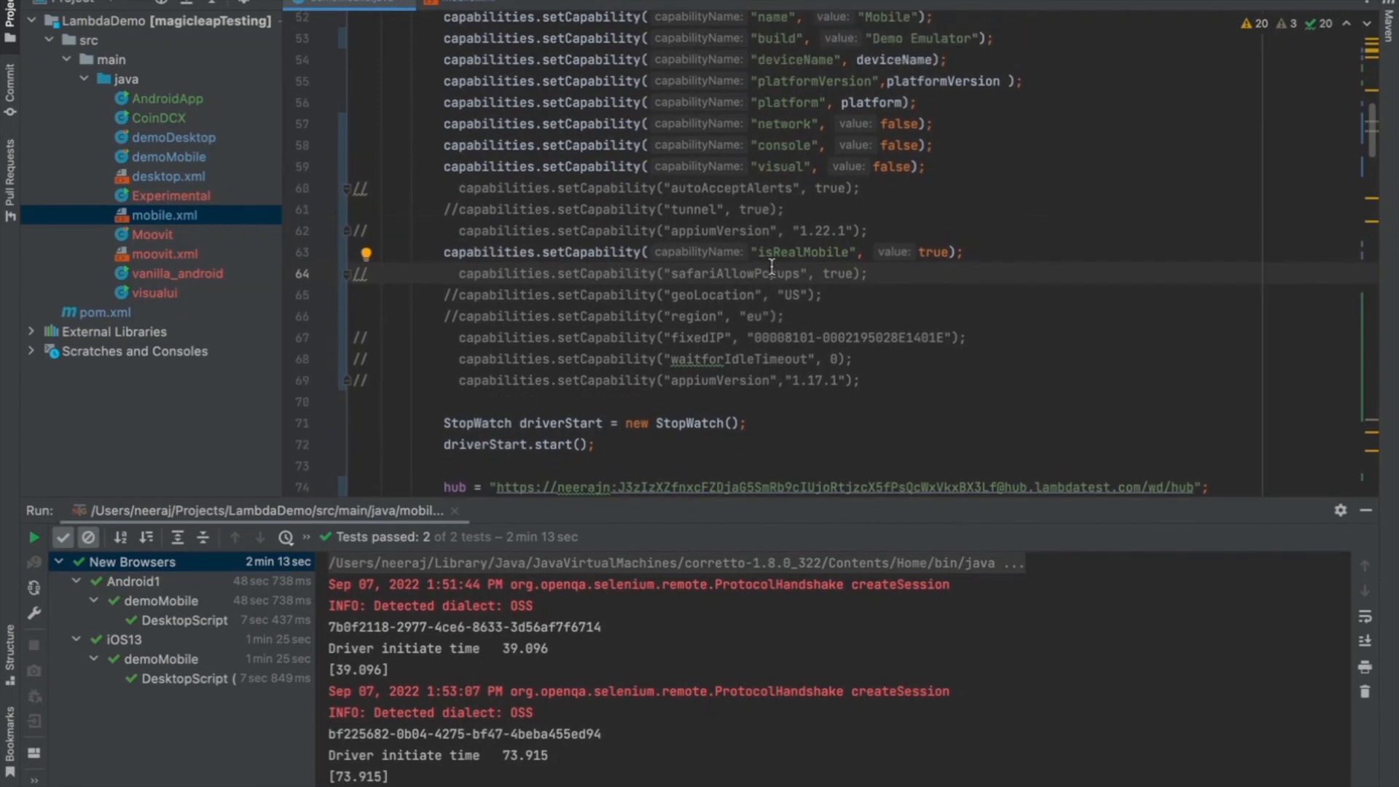
scroll(772, 266, down, 4)
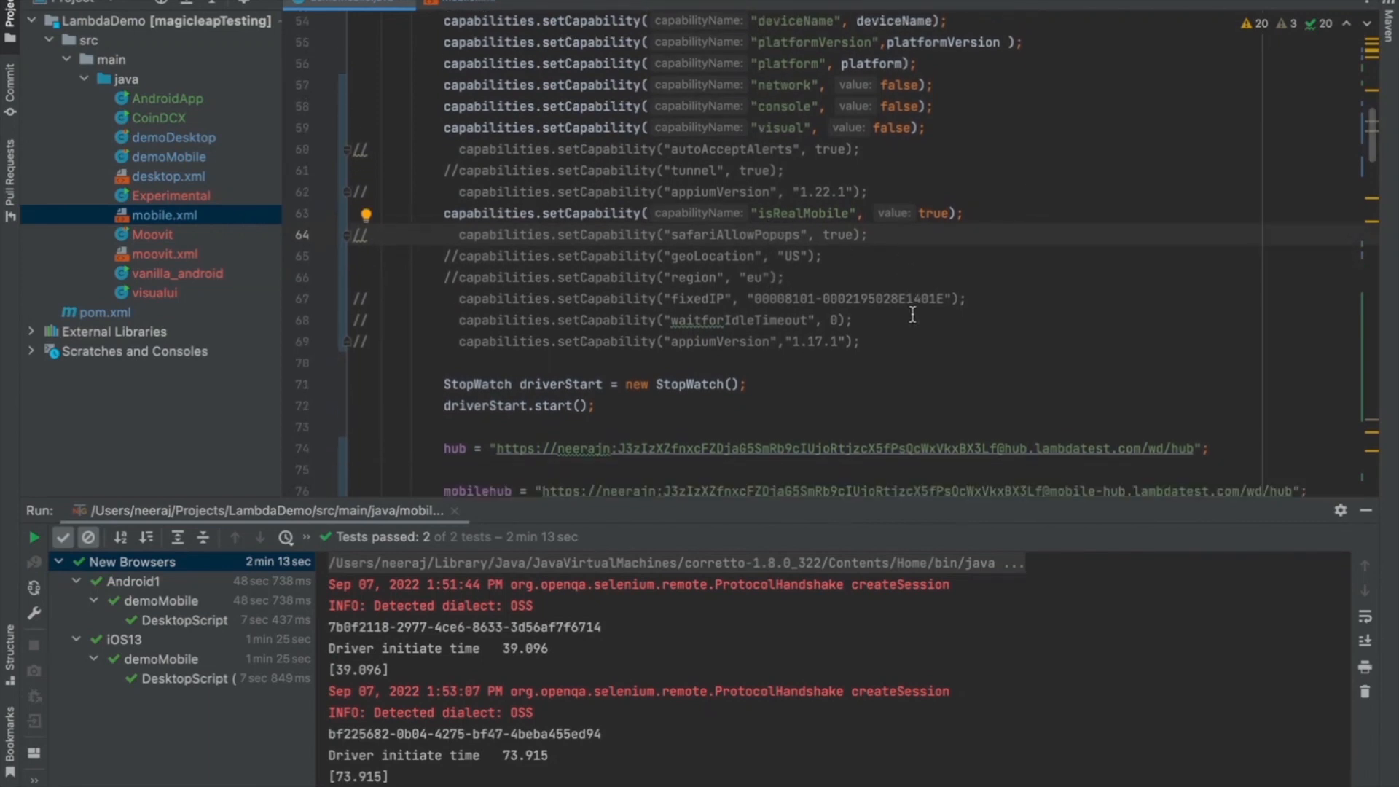
- Highlight mobile-hub.lambdatest.com/wd/hub and hub.lambdatest.com/wd/hub to compare the hub addresses
drag(1046, 446, 1292, 444)
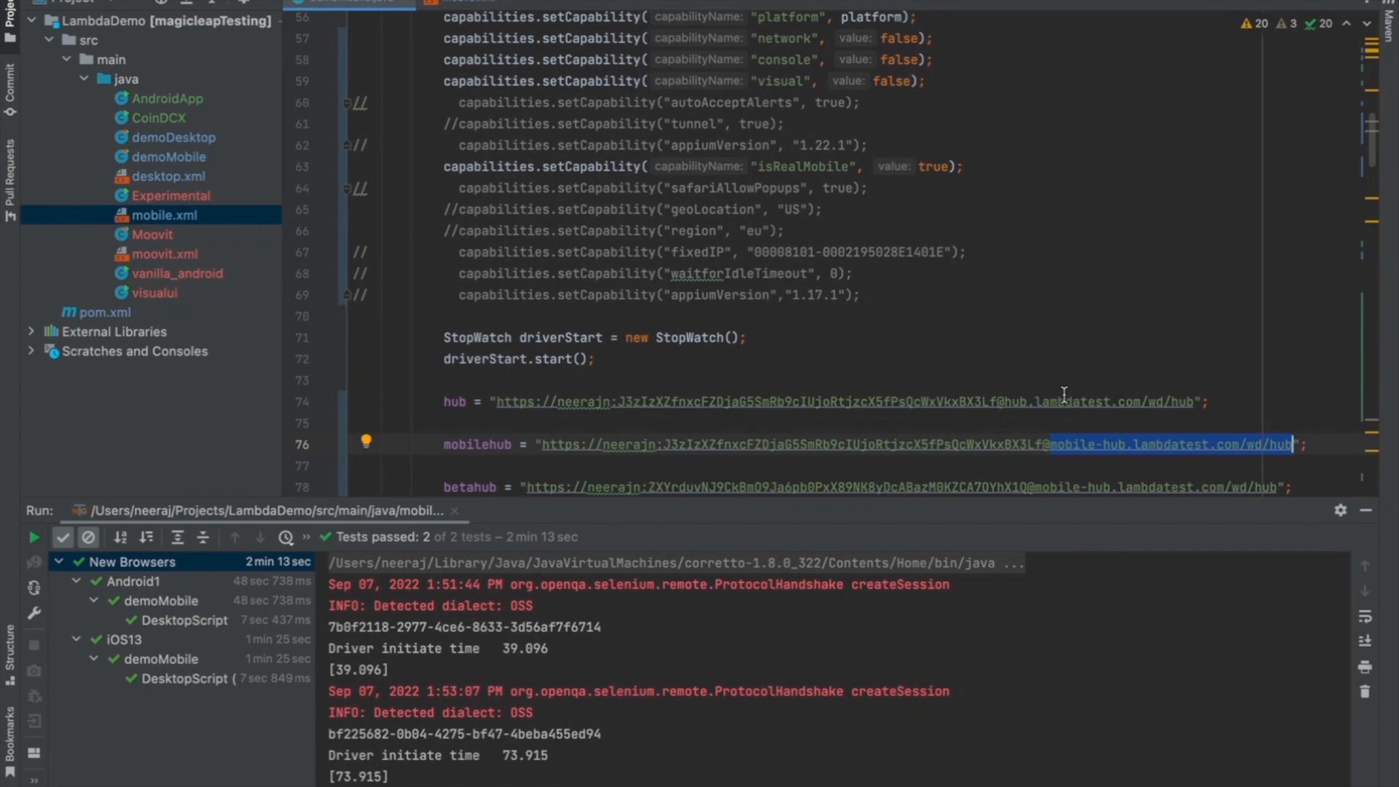
drag(1002, 400, 1192, 396)
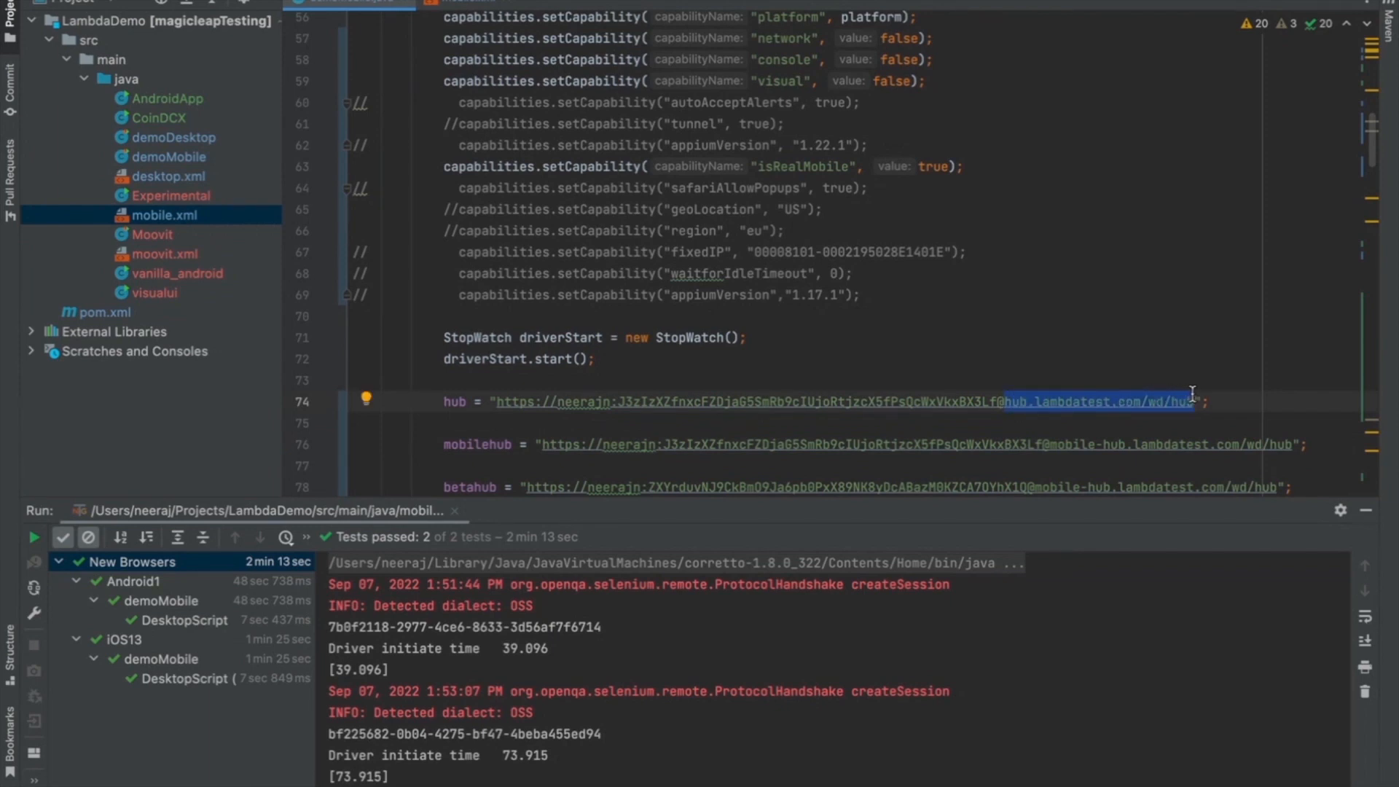
click(906, 362)
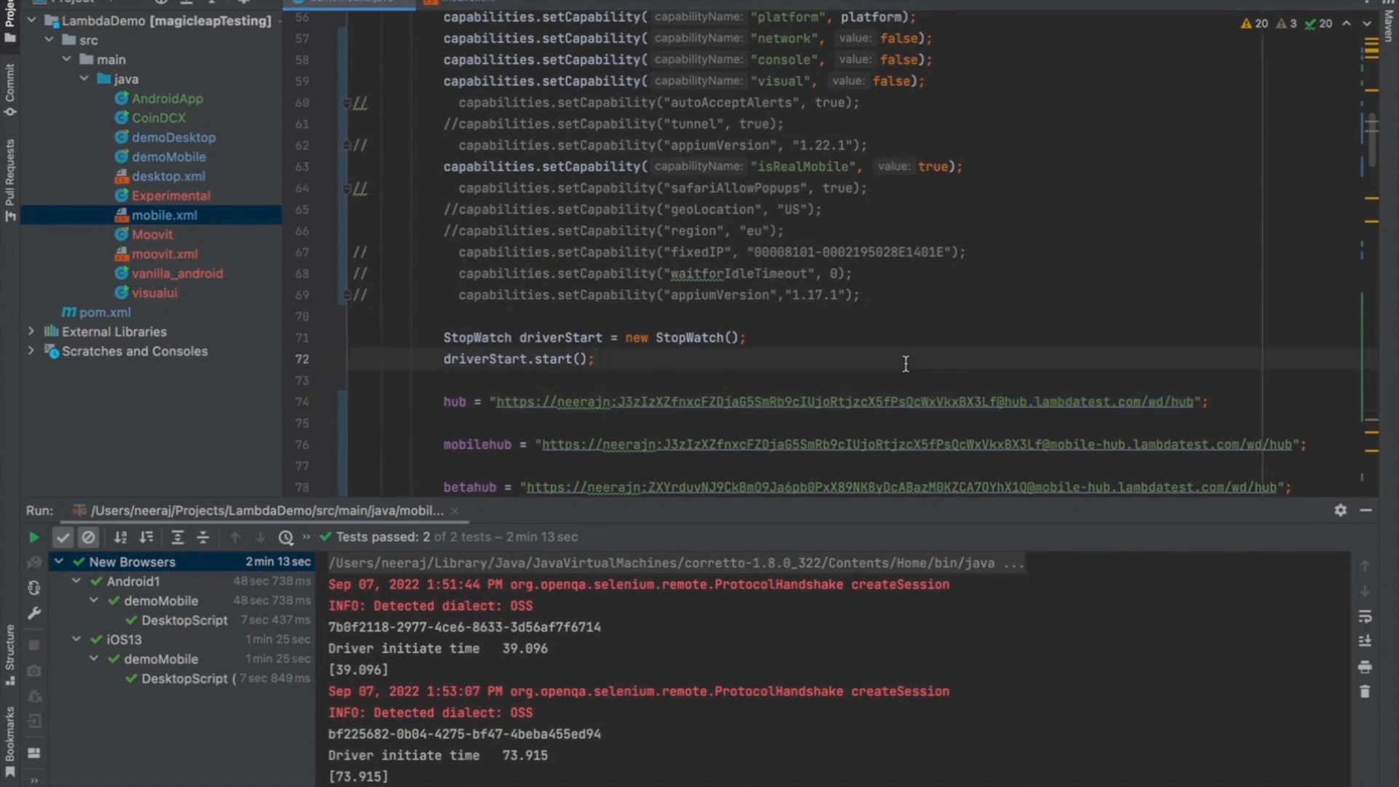
scroll(906, 363, down, 1)
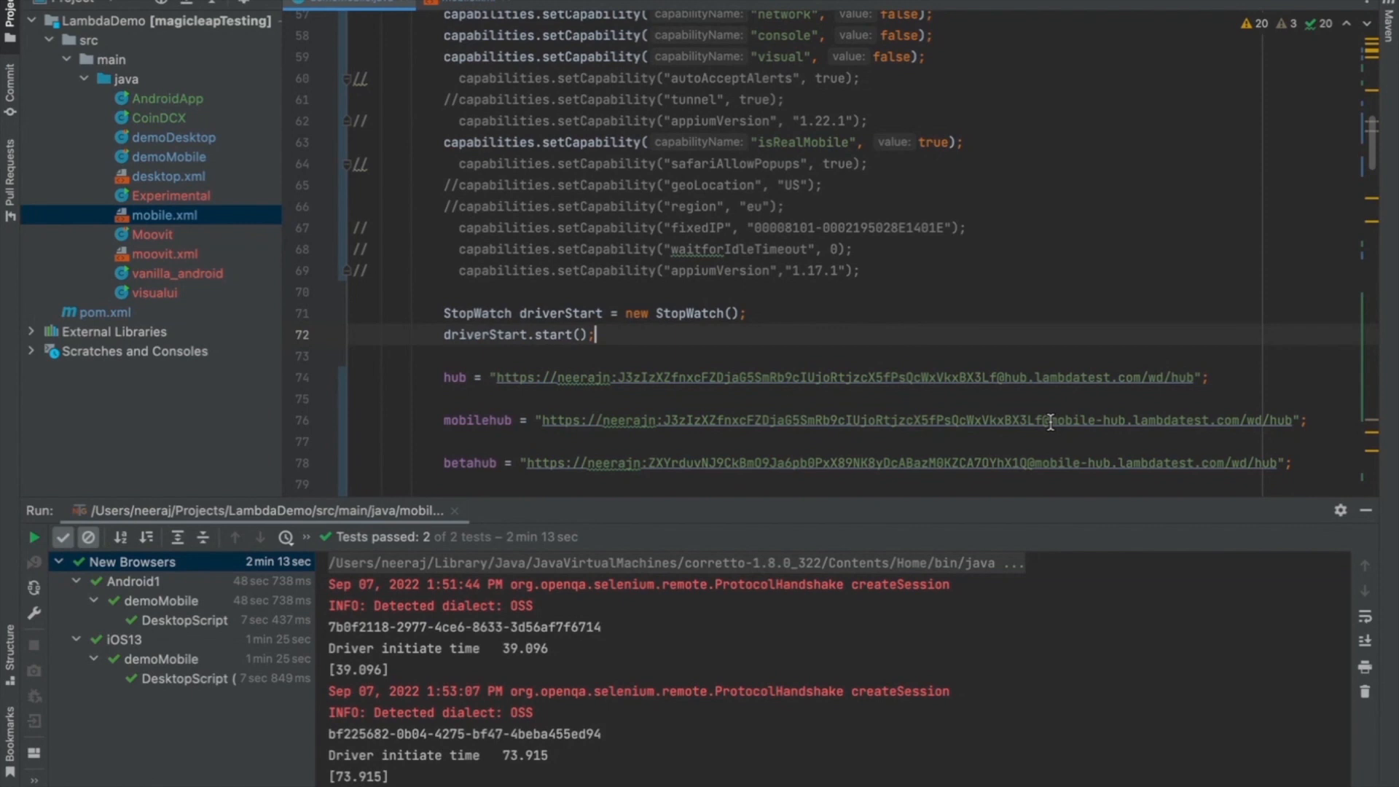
drag(1050, 422, 1295, 422)
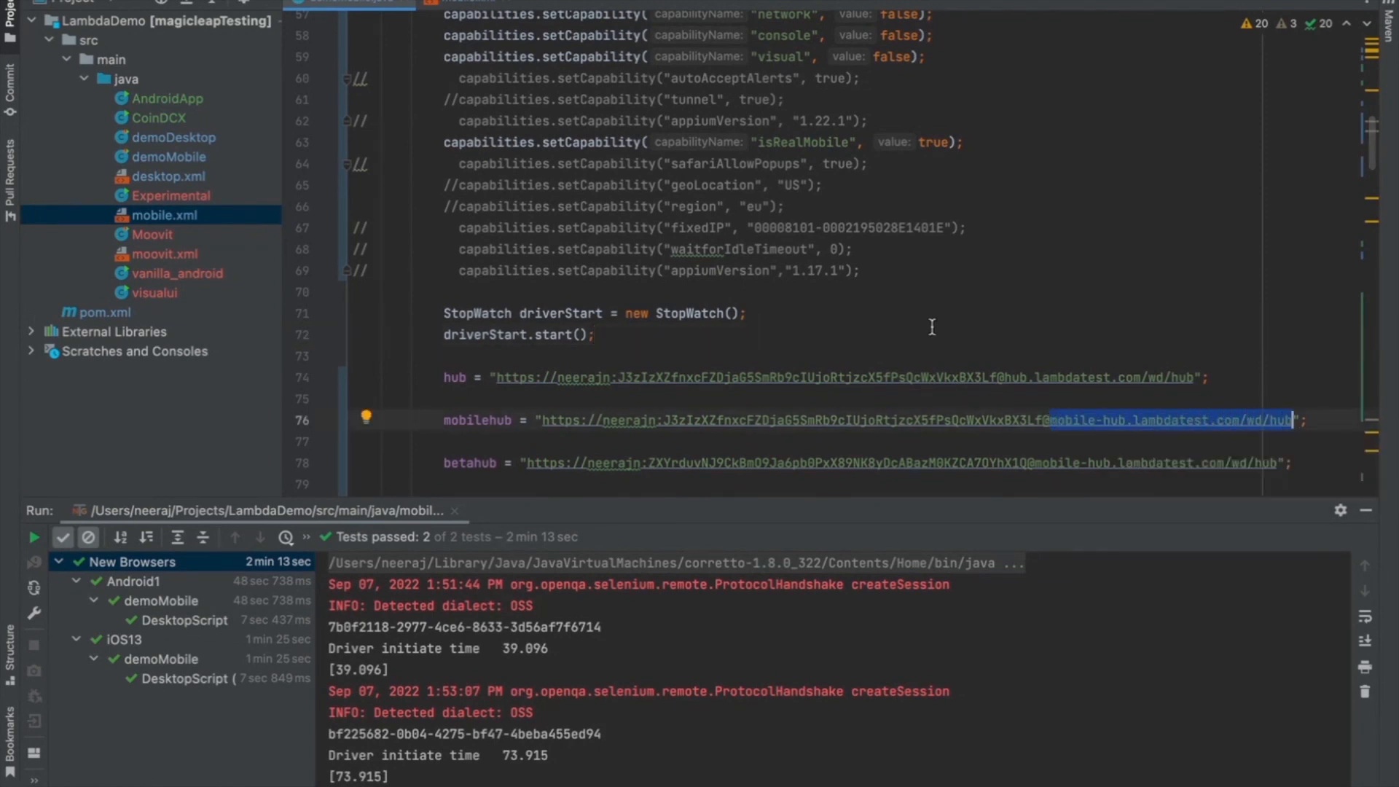
- Return to the LambdaTest Demo Emulator build in the browser
key(super+Tab)
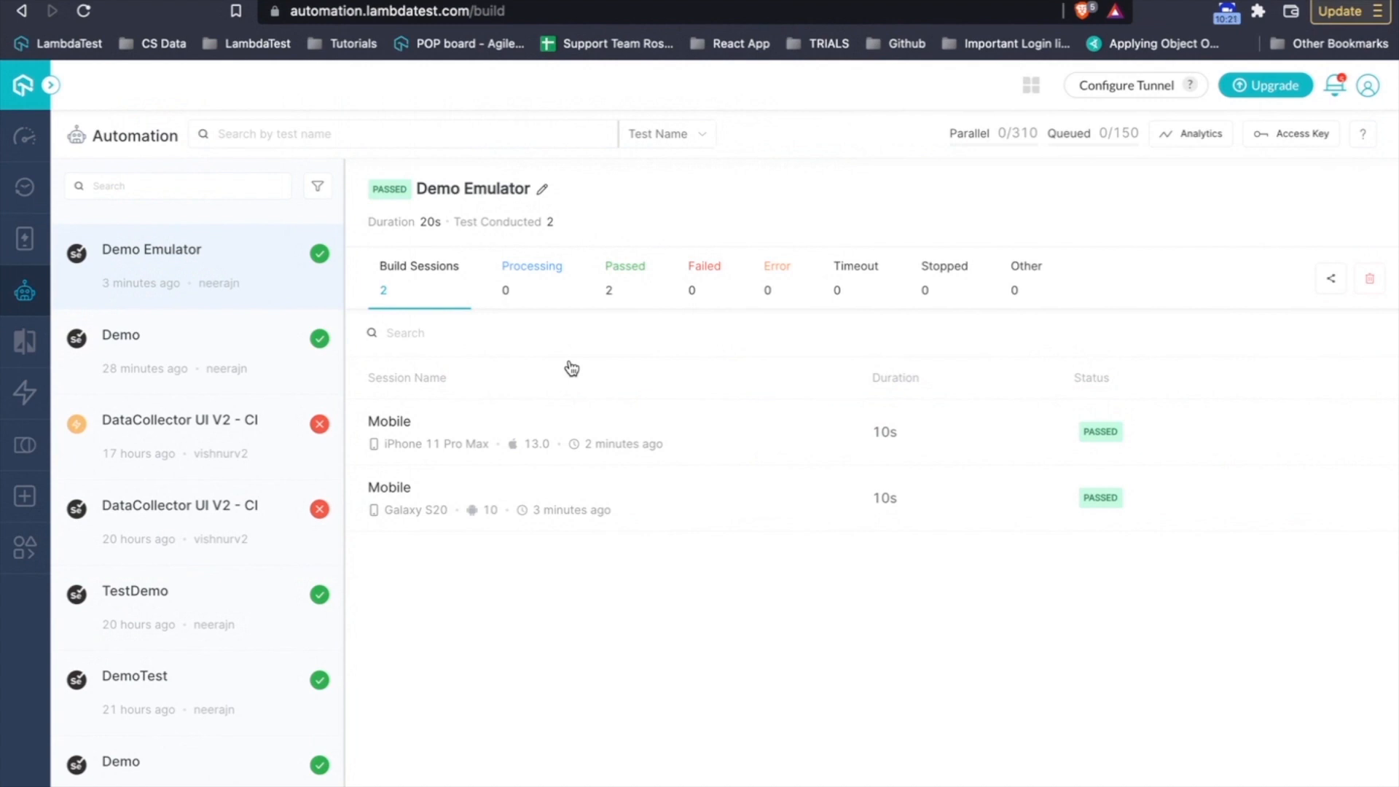
click(1228, 13)
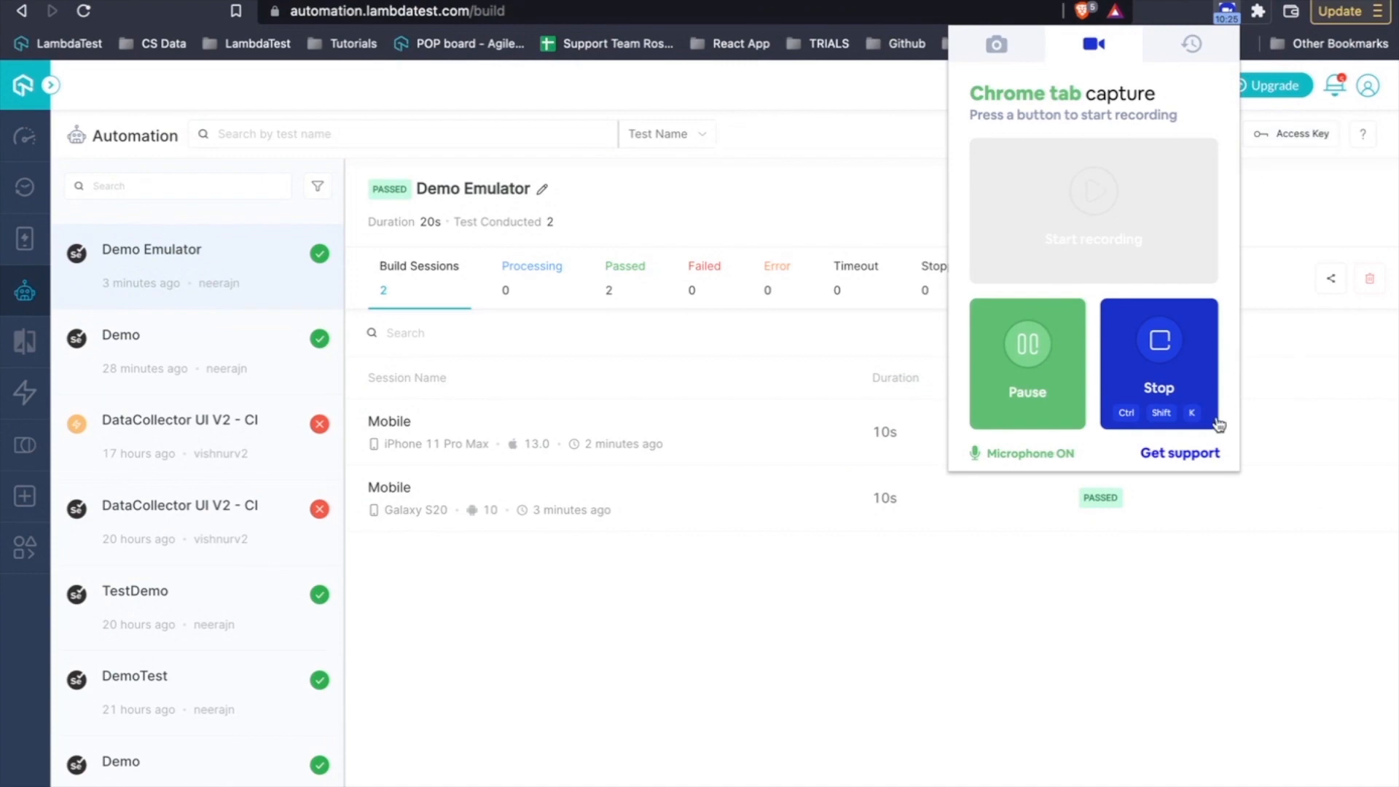